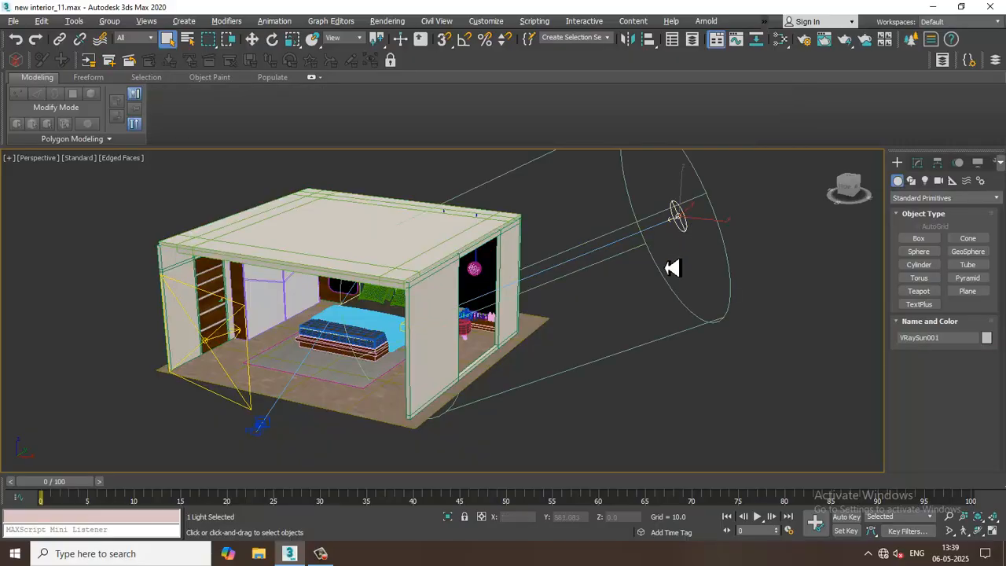
# - Try a thin floor box about 122 wide, 3 long and 7 high along the window wall, with AutoGrid enabled
pyautogui.keyDown('alt'); pyautogui.moveTo(669, 265); pyautogui.dragTo(775, 237, button='middle'); pyautogui.keyUp('alt')
pyautogui.click(917, 239)
pyautogui.scroll(-6, 573, 321)
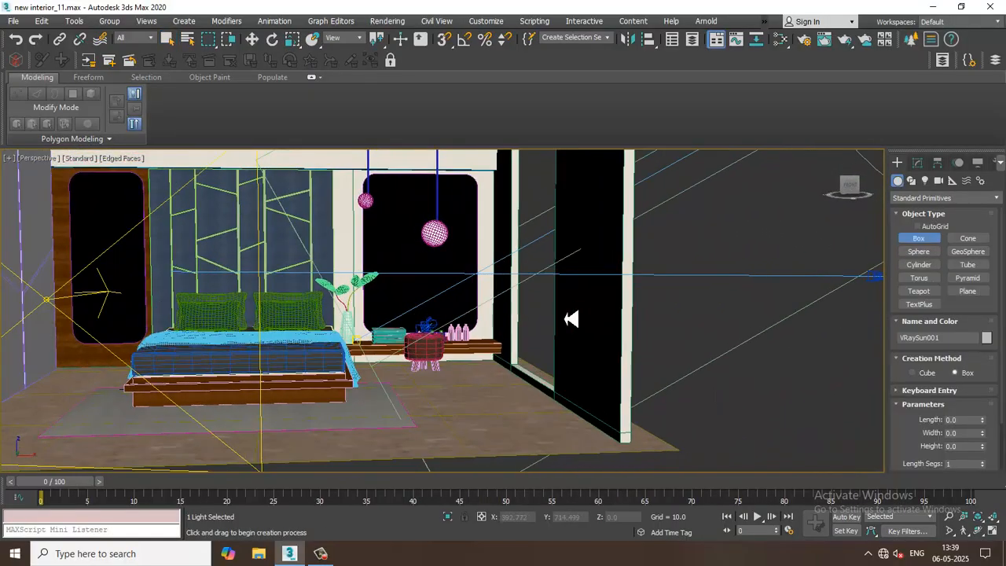
pyautogui.keyDown('alt'); pyautogui.moveTo(573, 321); pyautogui.dragTo(535, 346, button='middle'); pyautogui.keyUp('alt')
pyautogui.scroll(5, 515, 333)
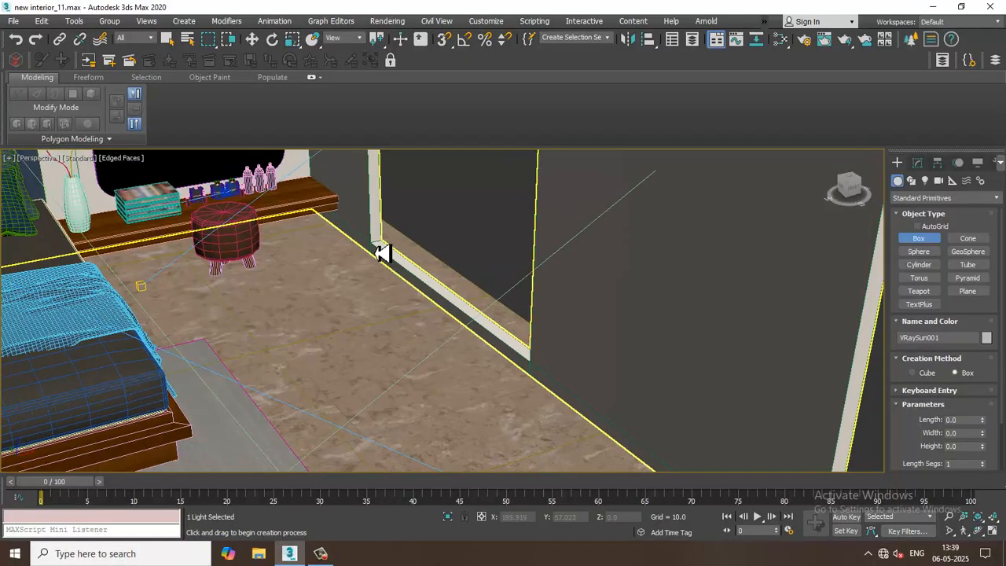
pyautogui.click(917, 226)
pyautogui.moveTo(381, 245); pyautogui.dragTo(487, 313)
pyautogui.rightClick(487, 313)
pyautogui.moveTo(373, 259); pyautogui.dragTo(511, 389)
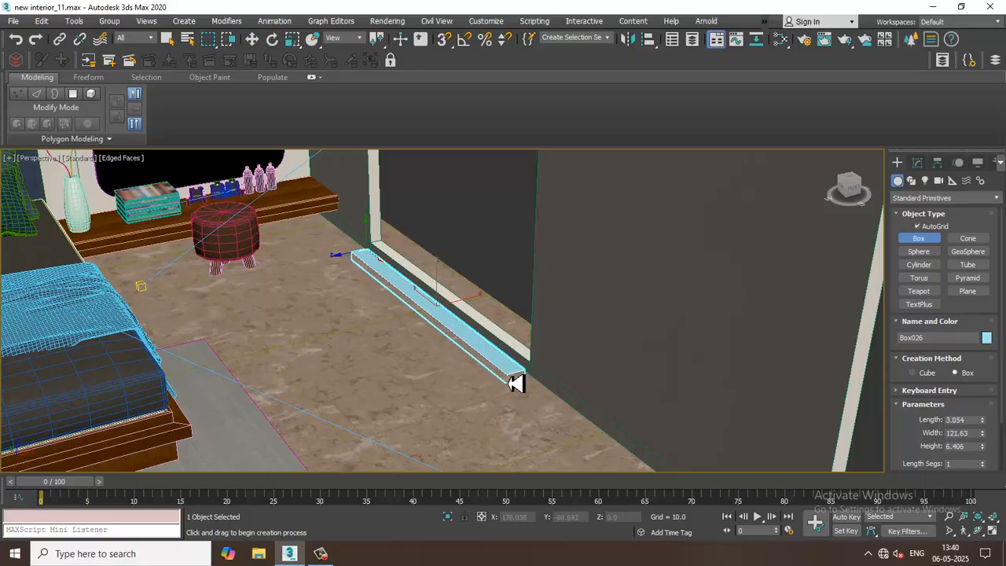
pyautogui.click(512, 381)
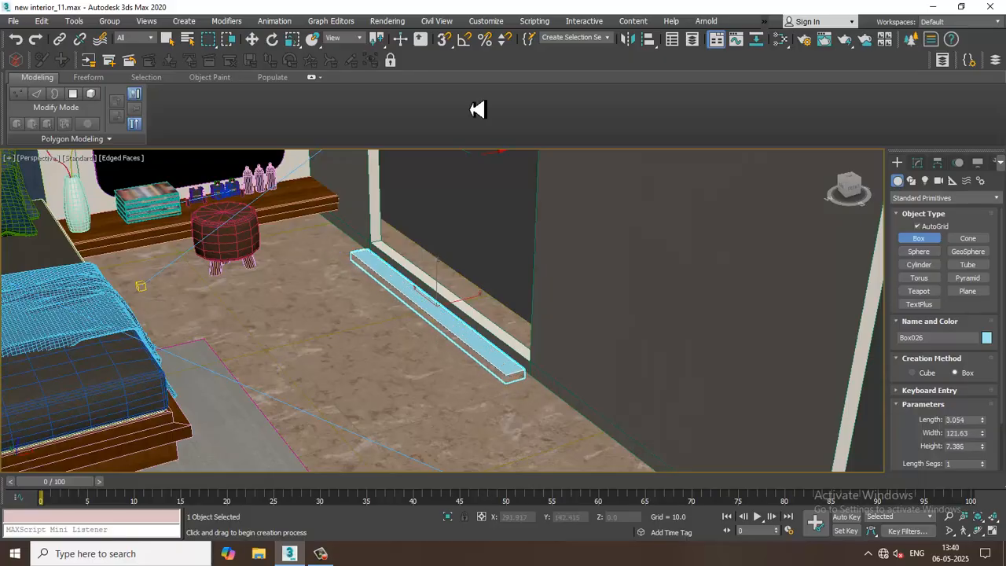
pyautogui.rightClick(491, 308)
# - Convert the window wall to Editable Poly and delete the thin box lying on the floor beneath the opening
pyautogui.click(599, 263)
pyautogui.rightClick(587, 239)
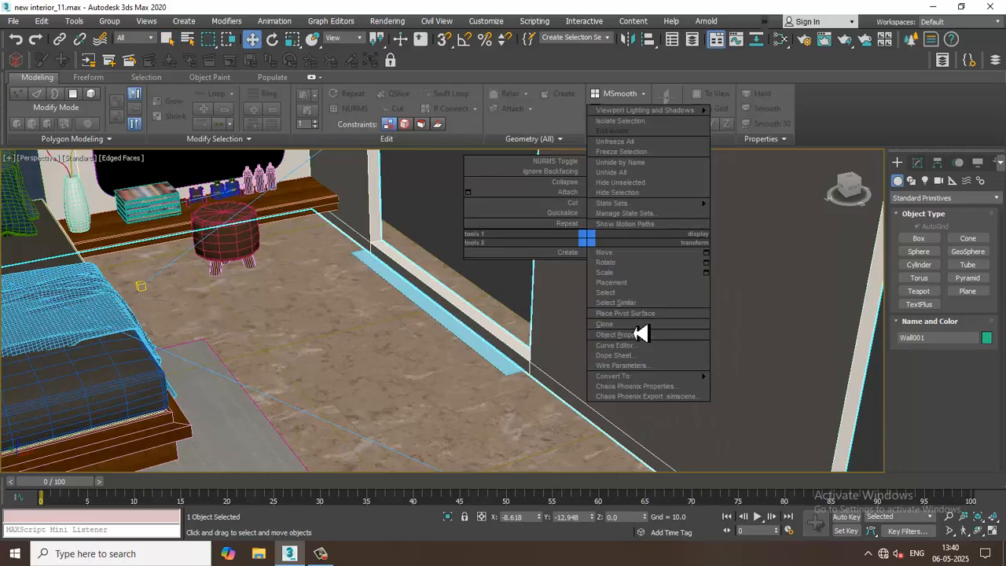
pyautogui.moveTo(667, 376)
pyautogui.click(779, 386)
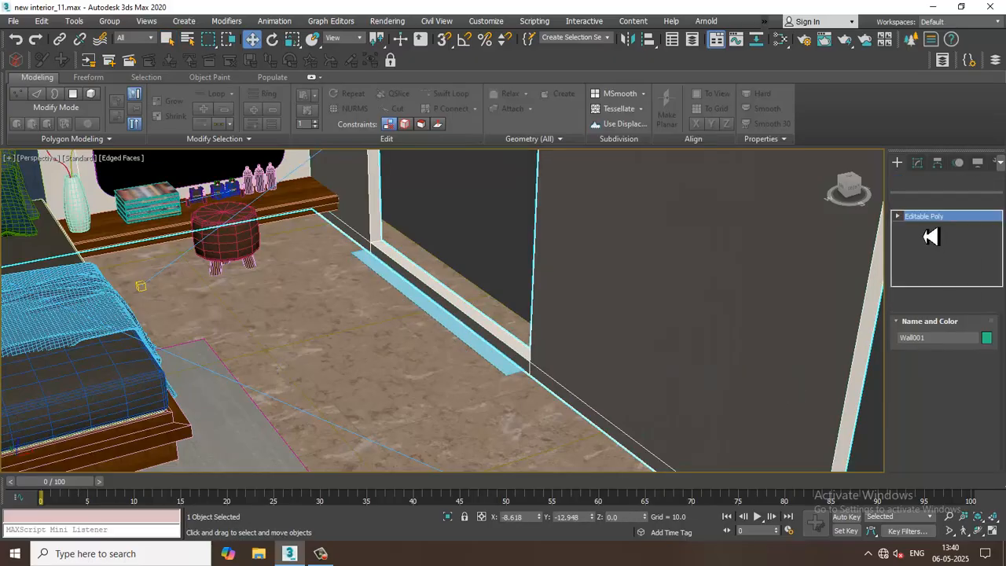
pyautogui.click(512, 370)
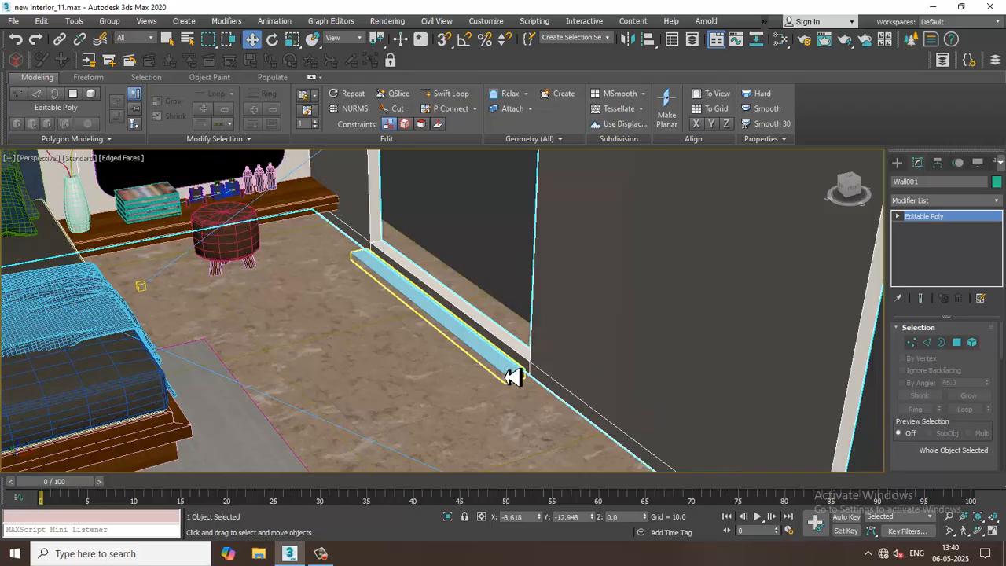
pyautogui.press('Delete')
# - Create a thin upright box on the sill of the tall window opening, using AutoGrid, as a window panel
pyautogui.click(897, 162)
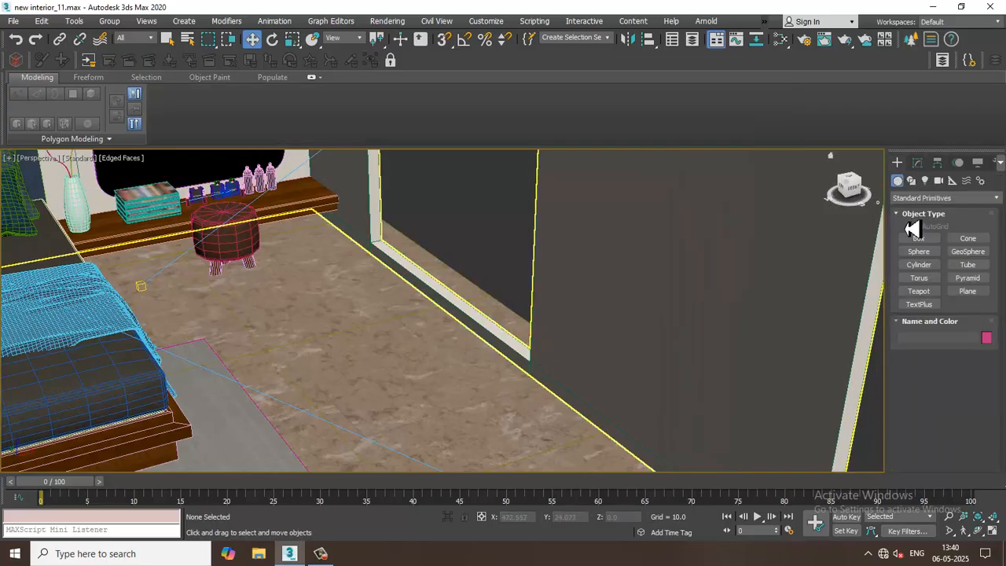
pyautogui.click(920, 238)
pyautogui.scroll(5, 445, 349)
pyautogui.keyDown('alt'); pyautogui.moveTo(445, 348); pyautogui.dragTo(422, 294, button='middle'); pyautogui.keyUp('alt')
pyautogui.scroll(2, 422, 295)
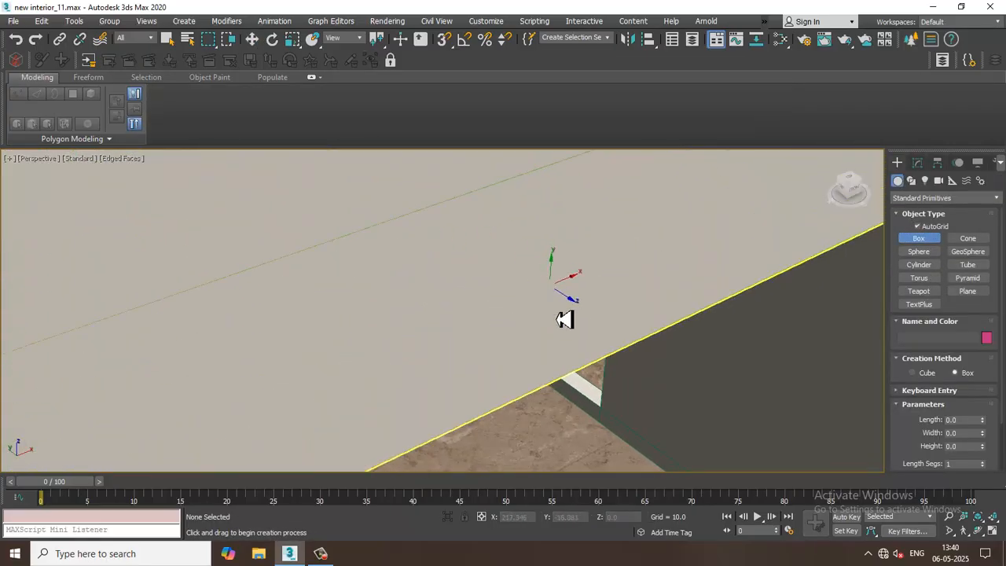
pyautogui.scroll(4, 563, 321)
pyautogui.scroll(3, 401, 228)
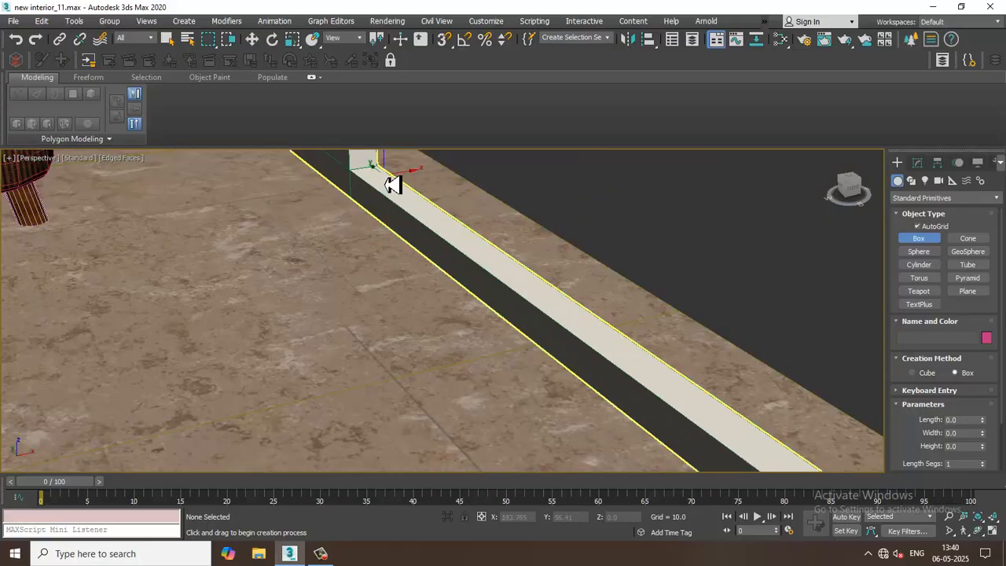
pyautogui.moveTo(396, 193); pyautogui.dragTo(644, 362)
pyautogui.click(681, 29)
# - Scale the window panel to about 161% in X and 291% in Z so it spans the opening's height
pyautogui.scroll(-6, 604, 230)
pyautogui.keyDown('alt'); pyautogui.moveTo(603, 240); pyautogui.dragTo(534, 374, button='middle'); pyautogui.keyUp('alt')
pyautogui.scroll(4, 602, 327)
pyautogui.press('r')
pyautogui.scroll(-2, 550, 347)
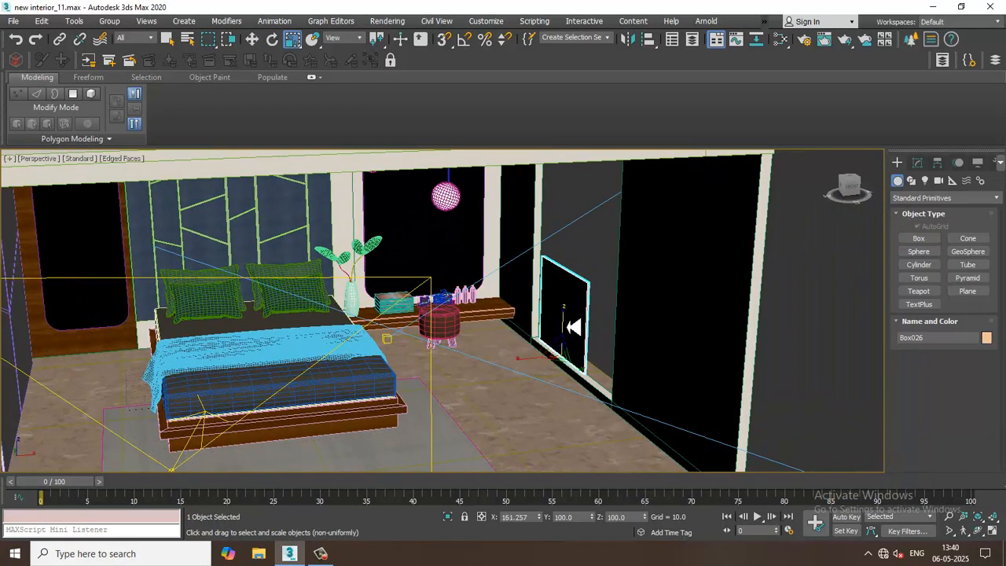
pyautogui.moveTo(573, 329); pyautogui.dragTo(568, 263)
pyautogui.keyDown('alt'); pyautogui.moveTo(568, 263); pyautogui.dragTo(574, 423, button='middle'); pyautogui.keyUp('alt')
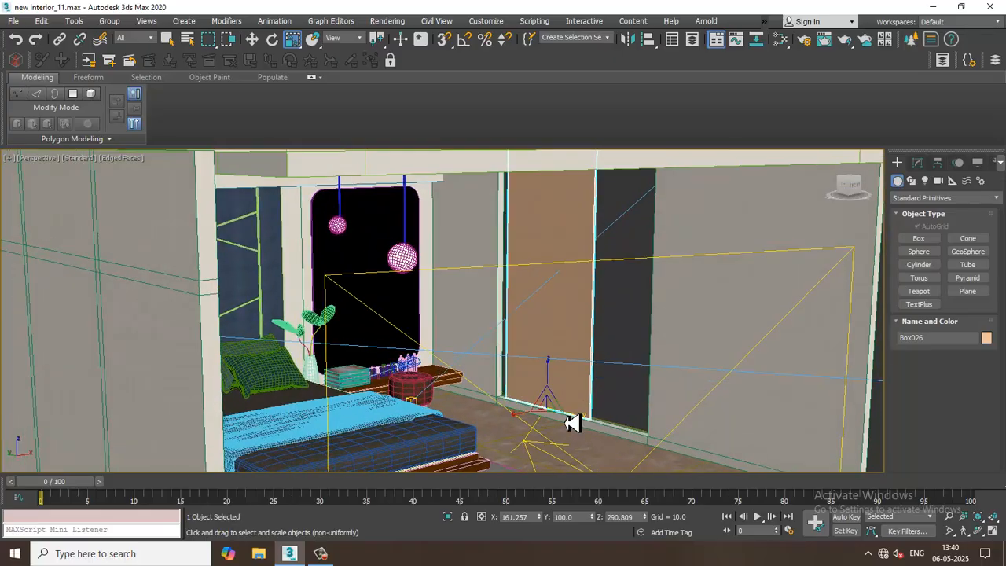
# - Move the panel to about X 188.5, Y -48.1 so it covers one half of the window opening
pyautogui.moveTo(582, 426)
pyautogui.mouseDown()
pyautogui.moveTo(573, 417)
pyautogui.moveTo(599, 423)
pyautogui.mouseUp()
pyautogui.press('w')
pyautogui.keyDown('alt'); pyautogui.moveTo(667, 391); pyautogui.dragTo(630, 419, button='middle'); pyautogui.keyUp('alt')
pyautogui.moveTo(620, 412); pyautogui.dragTo(608, 409)
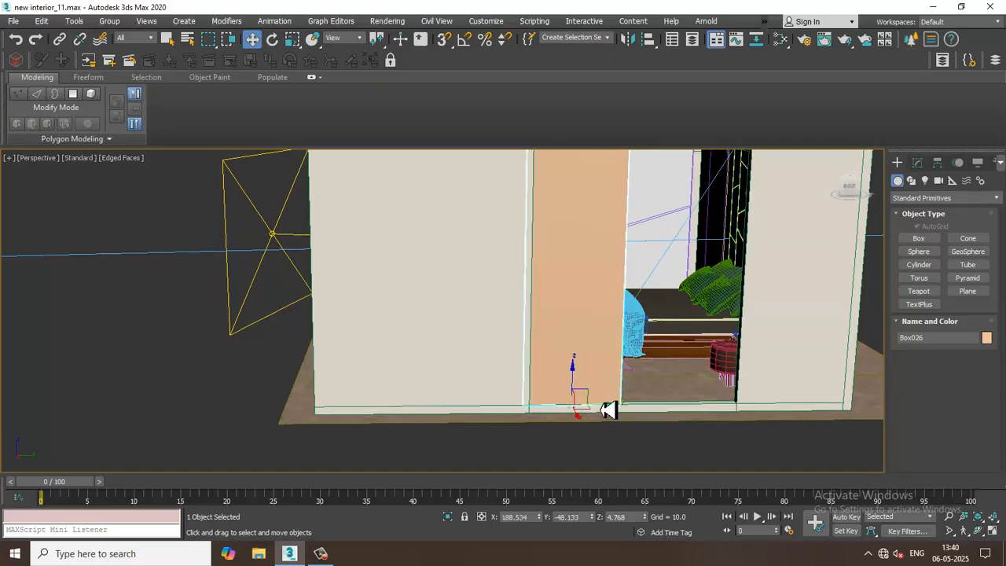
# - Convert the window panel to Editable Poly
pyautogui.keyDown('alt'); pyautogui.moveTo(517, 339); pyautogui.dragTo(644, 335, button='middle'); pyautogui.keyUp('alt')
pyautogui.scroll(2, 644, 335)
pyautogui.rightClick(538, 194)
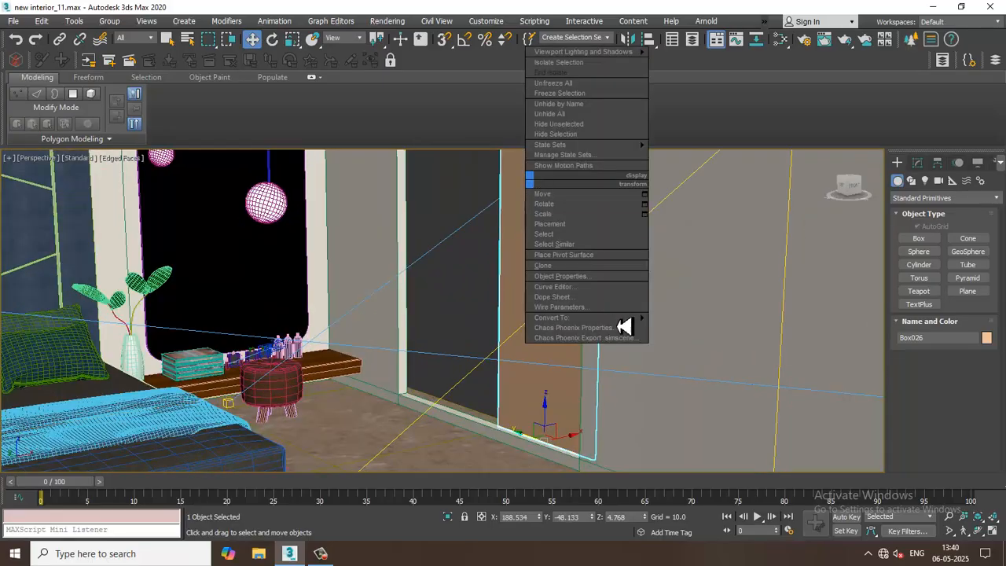
pyautogui.moveTo(628, 325)
pyautogui.click(686, 334)
# - Inset the panel's two large faces, inner and outer, by about 4 to form a window frame
pyautogui.press('4')
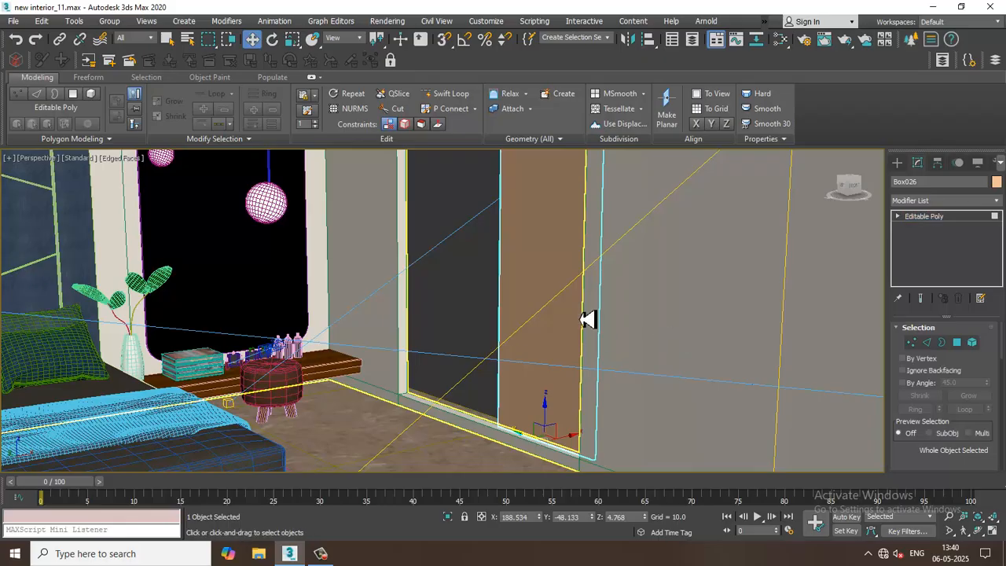
pyautogui.click(613, 310)
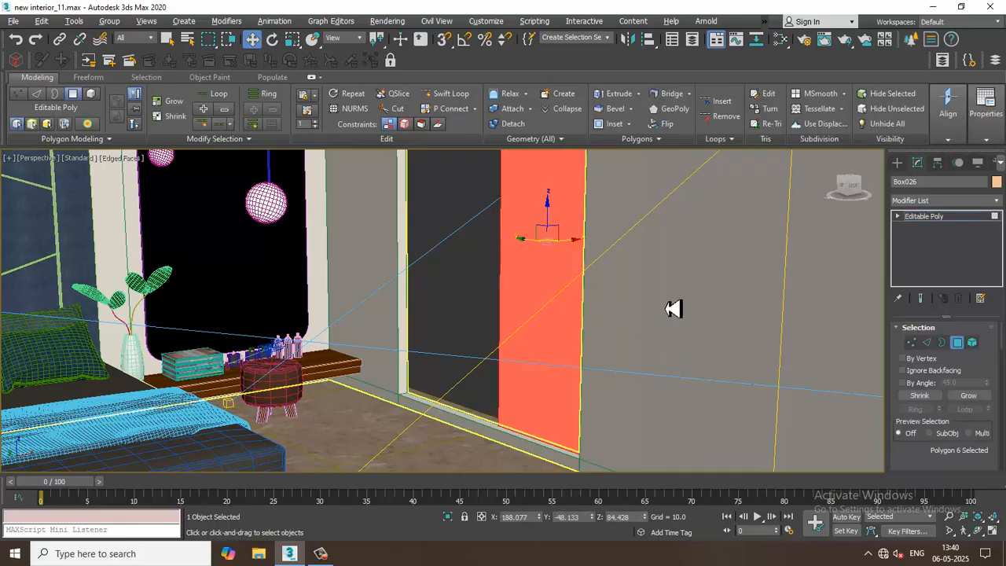
pyautogui.keyDown('alt'); pyautogui.moveTo(670, 307); pyautogui.dragTo(559, 304, button='middle'); pyautogui.keyUp('alt')
pyautogui.keyDown('alt'); pyautogui.moveTo(641, 322); pyautogui.dragTo(905, 364, button='middle'); pyautogui.keyUp('alt')
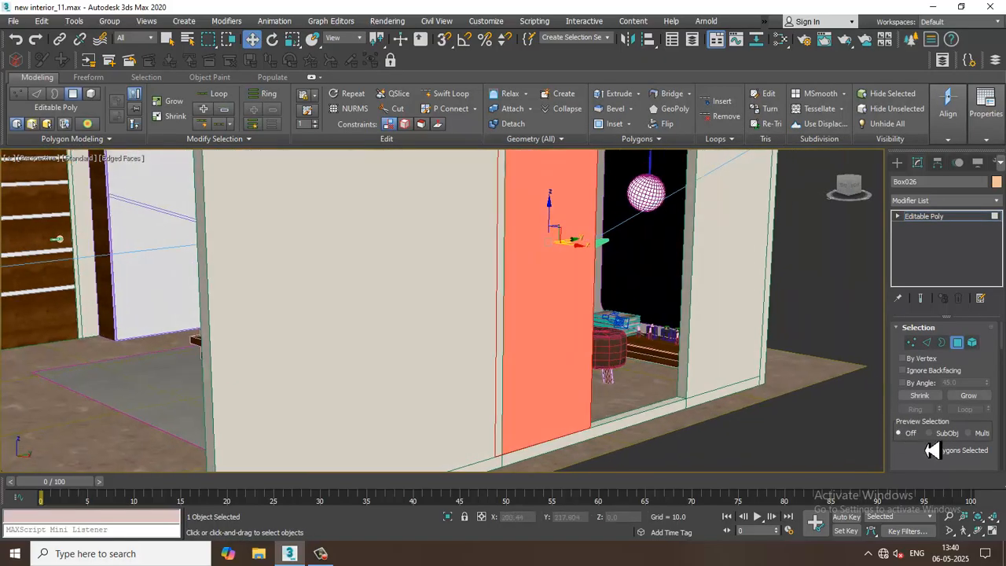
pyautogui.scroll(-5, 933, 450)
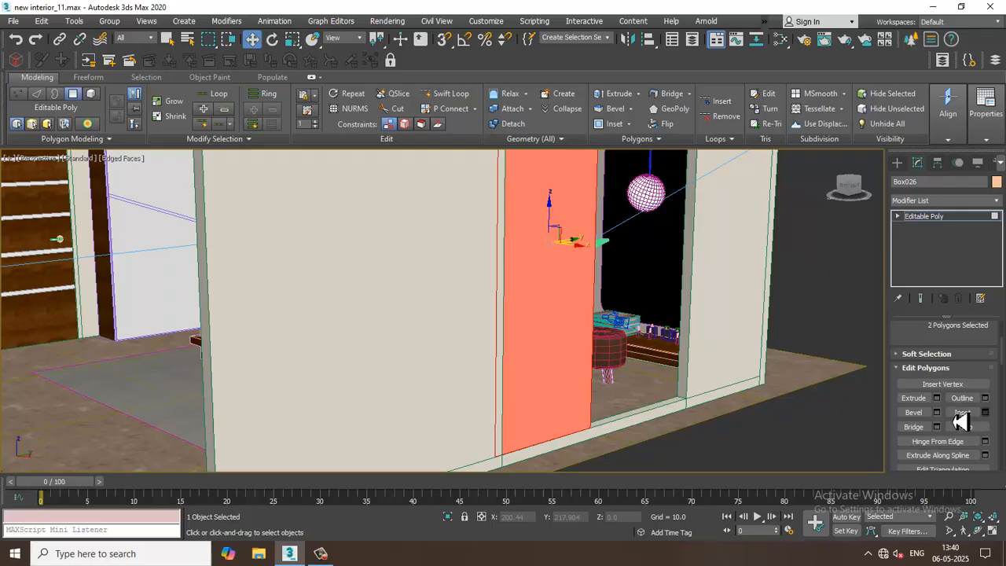
pyautogui.click(985, 413)
pyautogui.moveTo(451, 338); pyautogui.dragTo(454, 321)
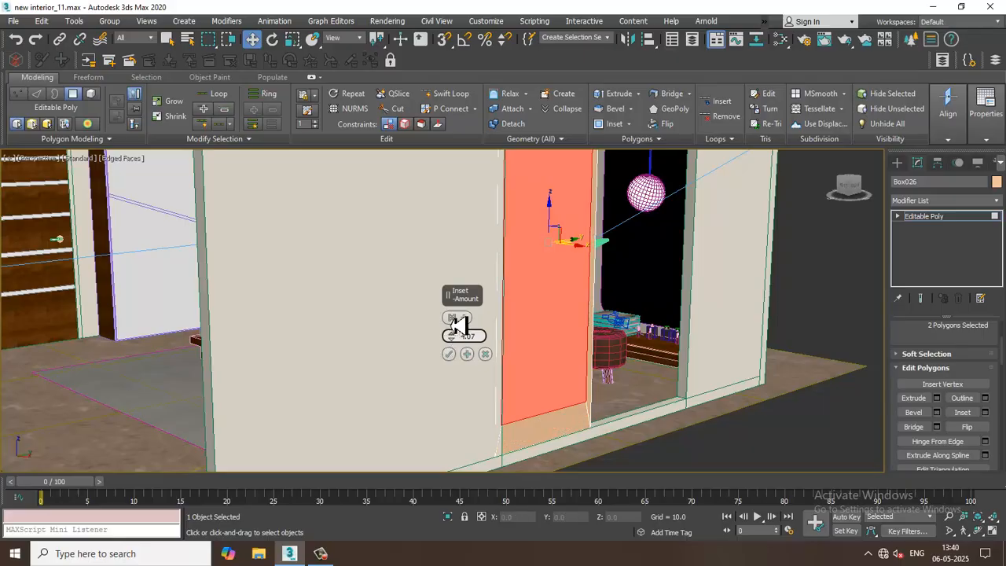
pyautogui.click(449, 354)
# - Scale the two inset faces down slightly in width and height to widen the frame around them
pyautogui.keyDown('alt'); pyautogui.moveTo(458, 364); pyautogui.dragTo(573, 341, button='middle'); pyautogui.keyUp('alt')
pyautogui.press('r')
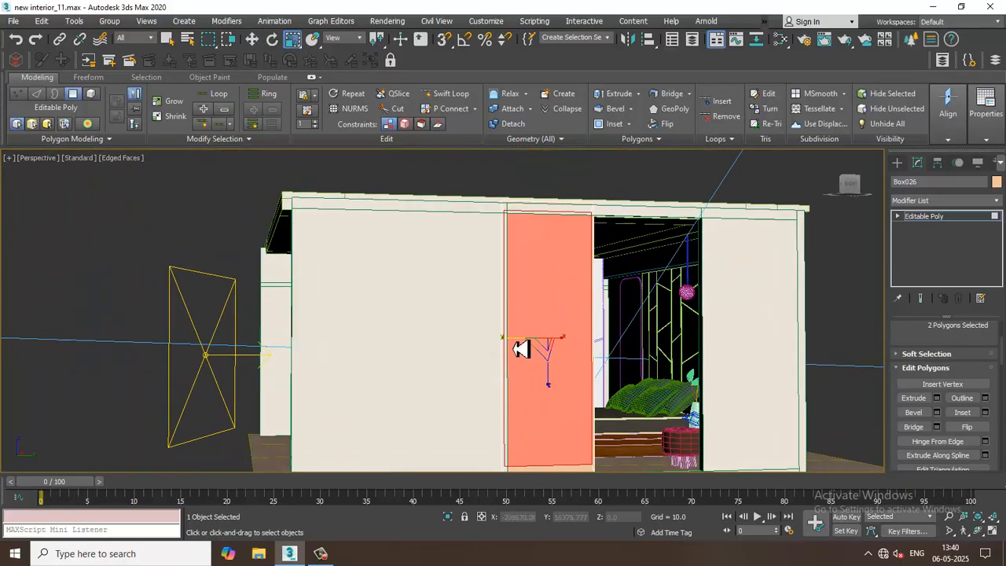
pyautogui.moveTo(522, 348); pyautogui.dragTo(525, 350)
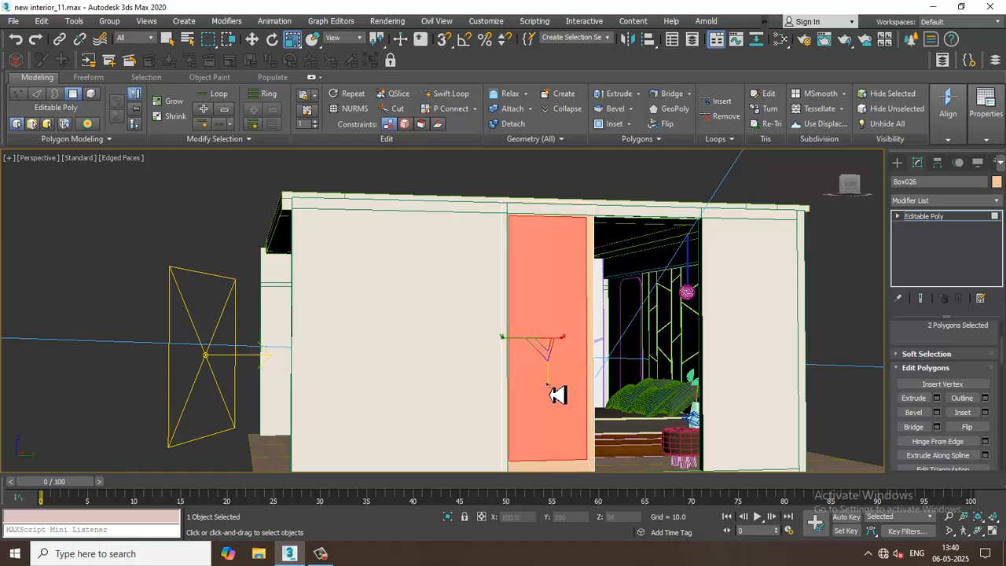
pyautogui.keyDown('alt'); pyautogui.moveTo(546, 364); pyautogui.dragTo(559, 309, button='middle'); pyautogui.keyUp('alt')
pyautogui.press('w')
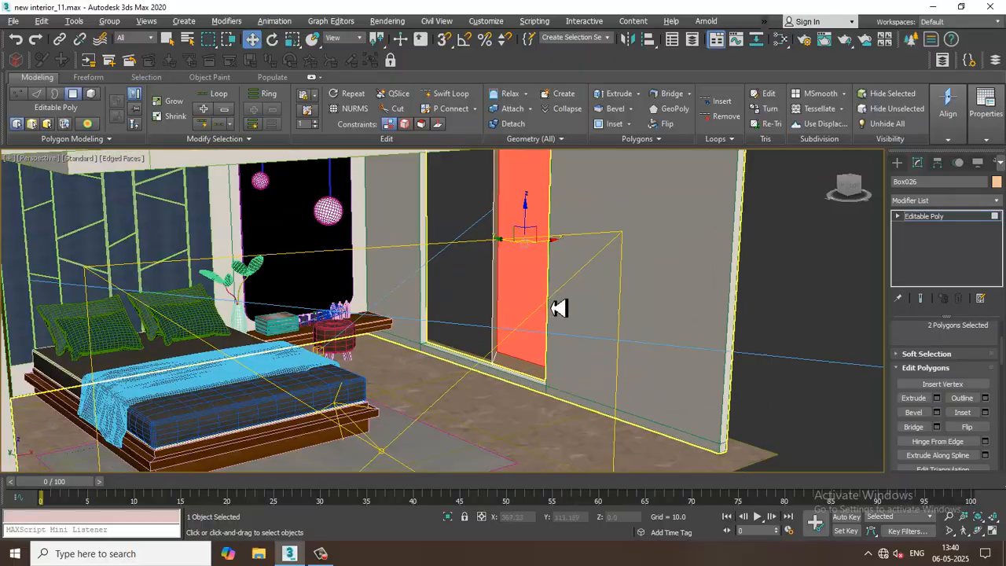
# - Lower the four bottom vertices of the inset faces to about Z 9.65 to thin the frame's bottom rail
pyautogui.scroll(5, 525, 348)
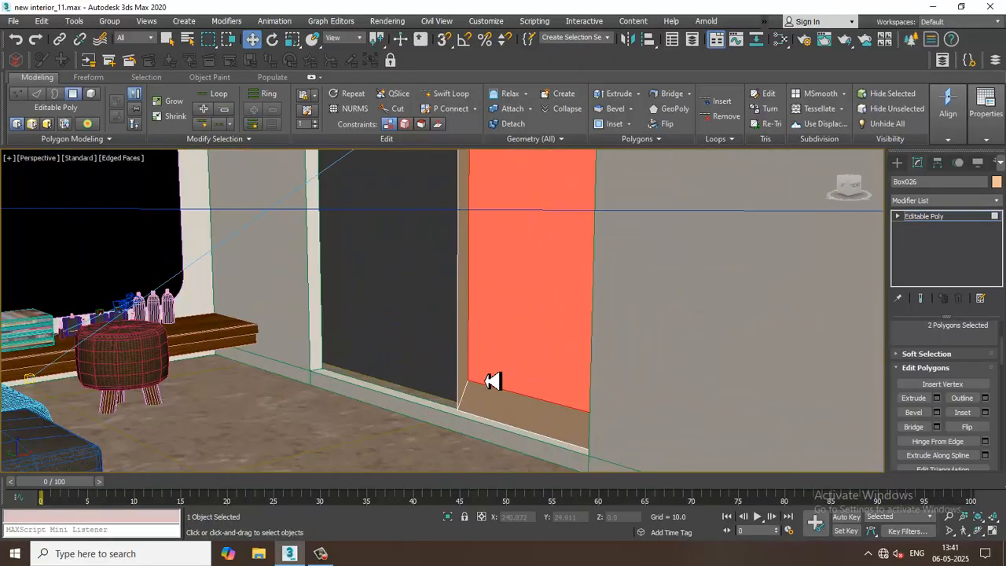
pyautogui.press('F3')
pyautogui.scroll(1, 498, 395)
pyautogui.press('1')
pyautogui.moveTo(467, 365); pyautogui.dragTo(446, 383)
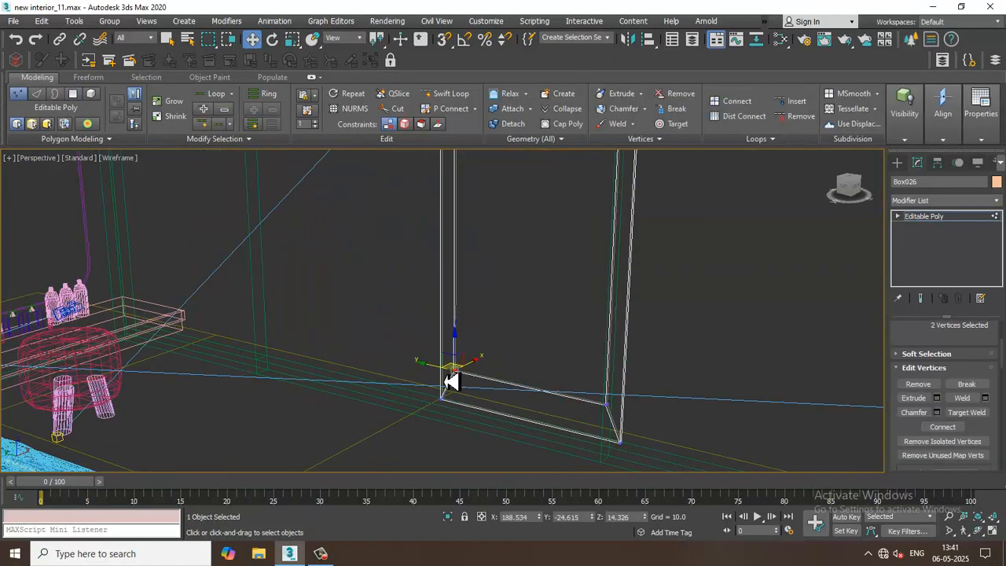
pyautogui.keyDown('ctrl'); pyautogui.moveTo(617, 415); pyautogui.dragTo(618, 415); pyautogui.keyUp('ctrl')
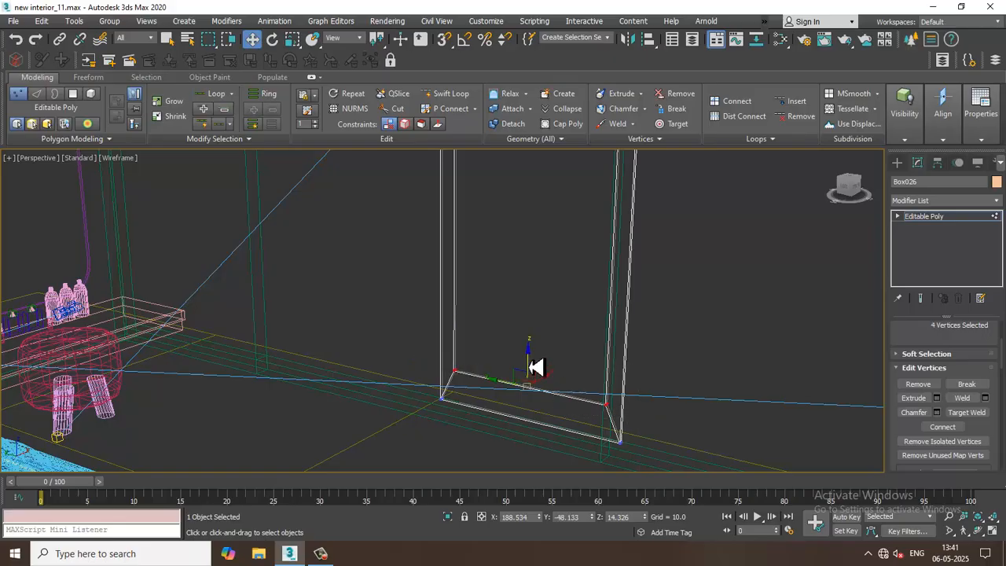
pyautogui.moveTo(535, 368); pyautogui.dragTo(548, 382)
# - Raise the four top vertices of the inset faces to about Z 159.4 and restore the shaded display
pyautogui.scroll(-4, 575, 367)
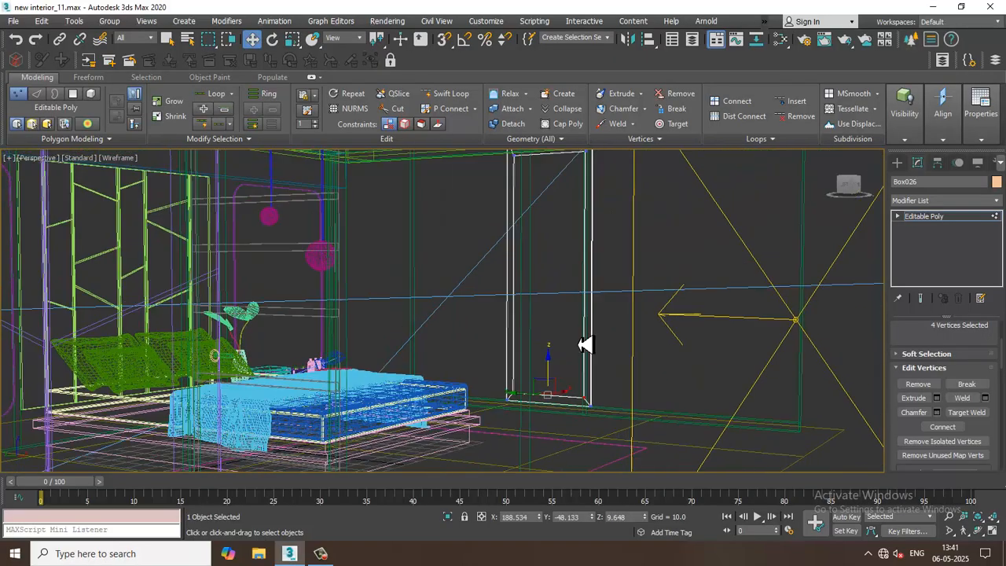
pyautogui.moveTo(531, 203); pyautogui.dragTo(519, 316, button='middle')
pyautogui.scroll(3, 514, 302)
pyautogui.moveTo(473, 287); pyautogui.dragTo(654, 250)
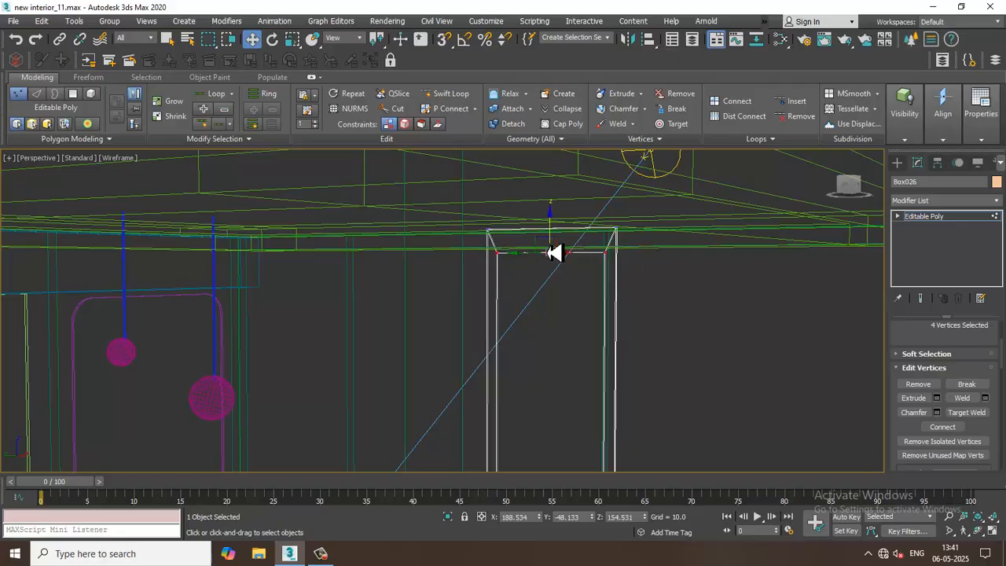
pyautogui.moveTo(557, 242); pyautogui.dragTo(559, 227)
pyautogui.press('F3')
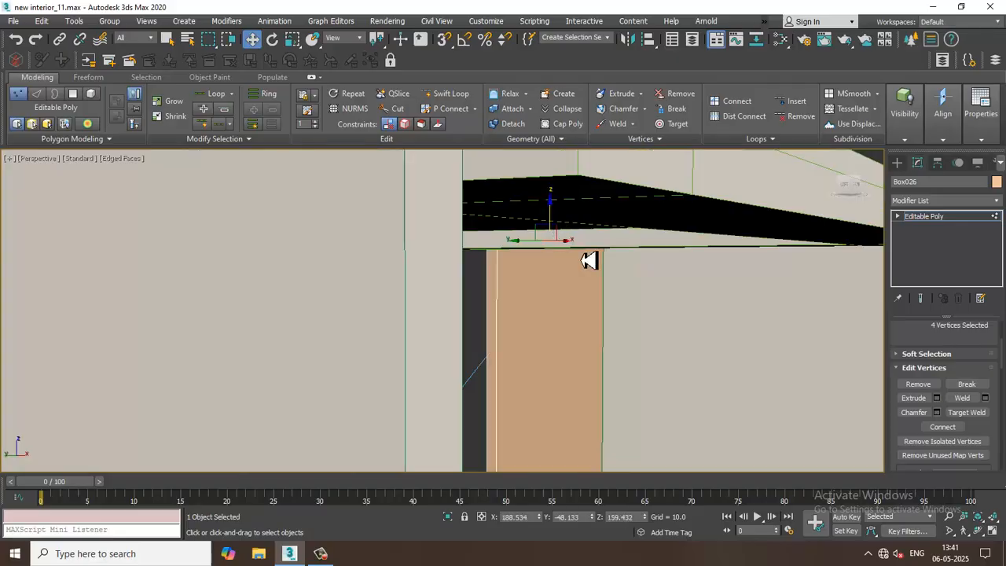
# - With the panel's two inset faces selected at polygon level, add a new VRayMtl node in the Slate Material Editor
pyautogui.scroll(-5, 591, 299)
pyautogui.moveTo(593, 341); pyautogui.dragTo(584, 313, button='middle')
pyautogui.keyDown('alt'); pyautogui.moveTo(584, 312); pyautogui.dragTo(661, 347, button='middle'); pyautogui.keyUp('alt')
pyautogui.click(942, 221)
pyautogui.scroll(3, 576, 303)
pyautogui.press('4')
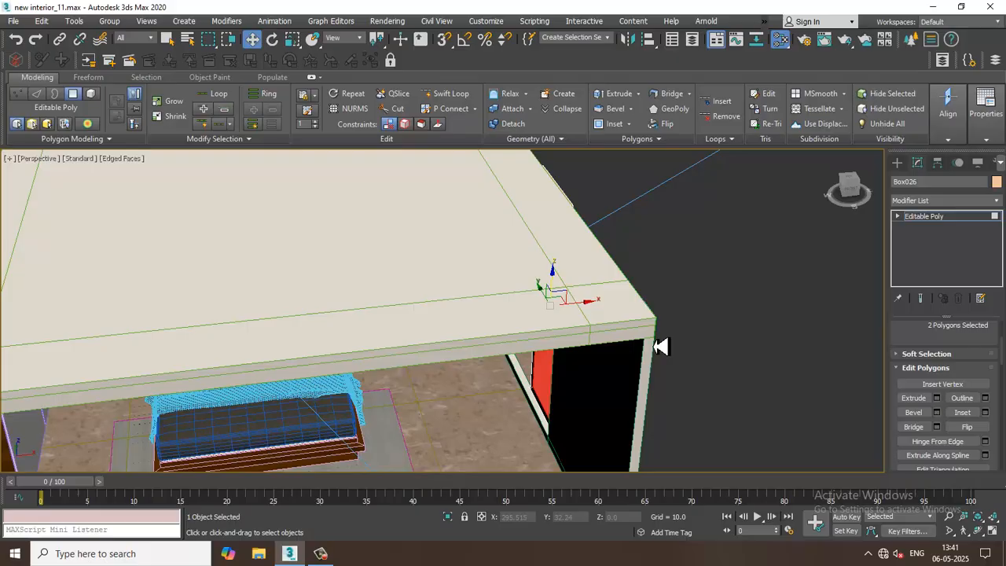
pyautogui.press('m')
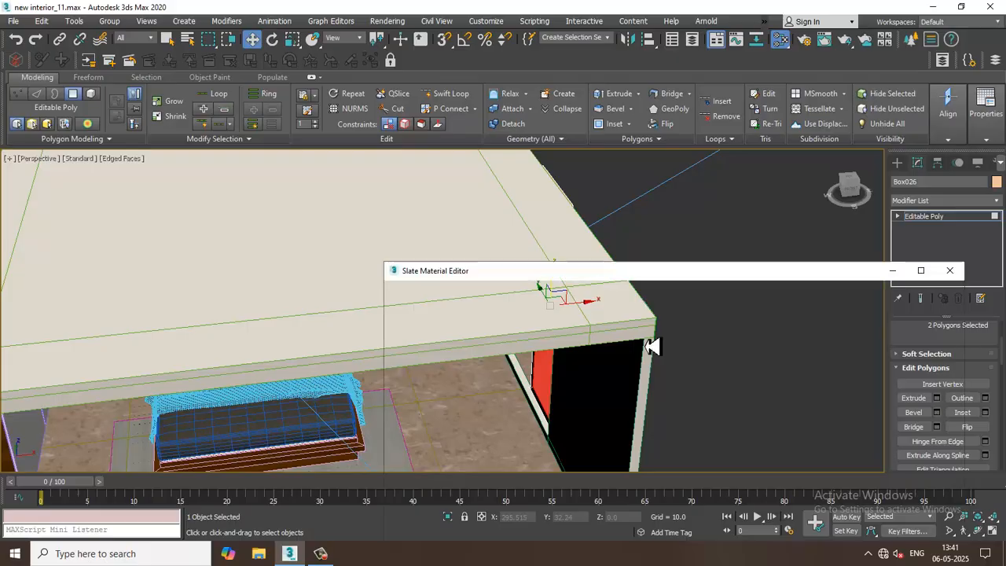
pyautogui.moveTo(665, 279); pyautogui.dragTo(613, 132)
pyautogui.moveTo(574, 460); pyautogui.dragTo(610, 341, button='middle')
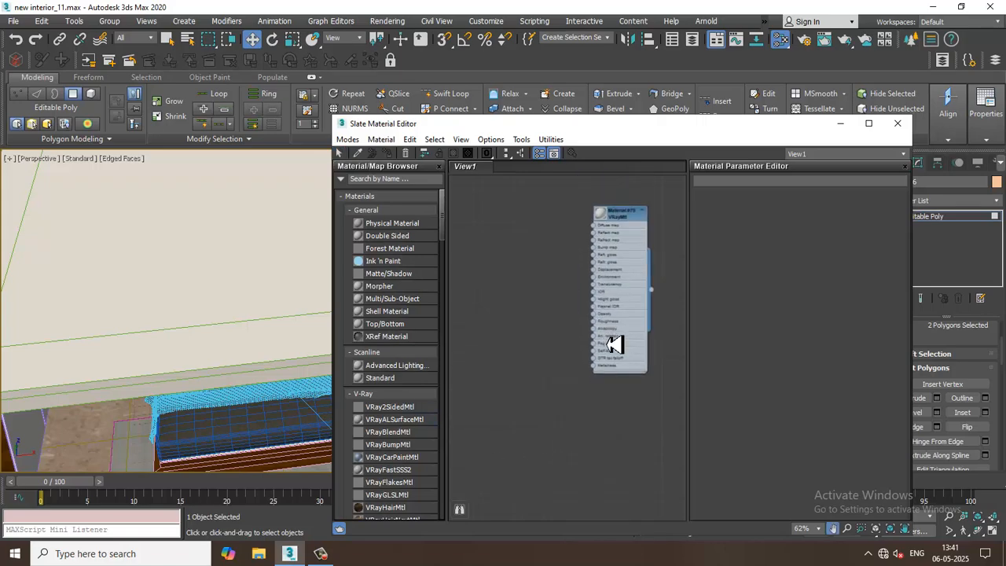
pyautogui.scroll(-3, 418, 472)
pyautogui.scroll(-1, 418, 479)
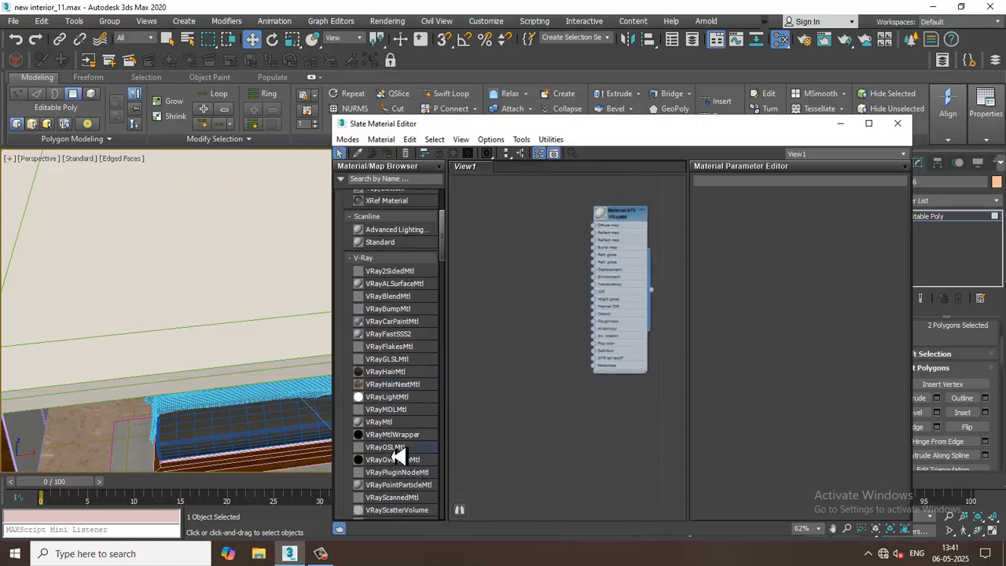
pyautogui.moveTo(385, 425); pyautogui.dragTo(605, 408)
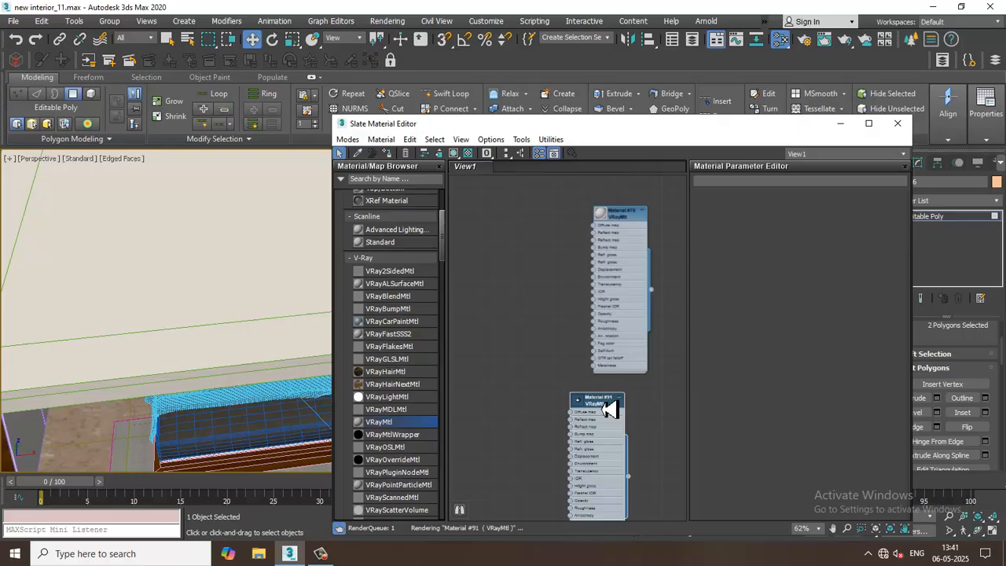
# - Set the refraction colour of the new VRayMtl, Material #91, to pure white (255, 255, 255)
pyautogui.doubleClick(575, 408)
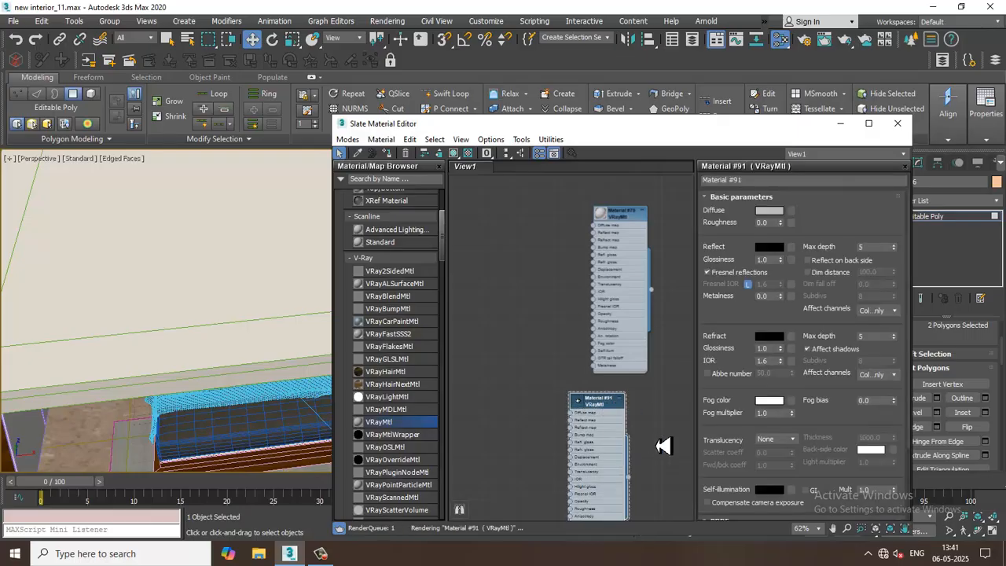
pyautogui.click(770, 340)
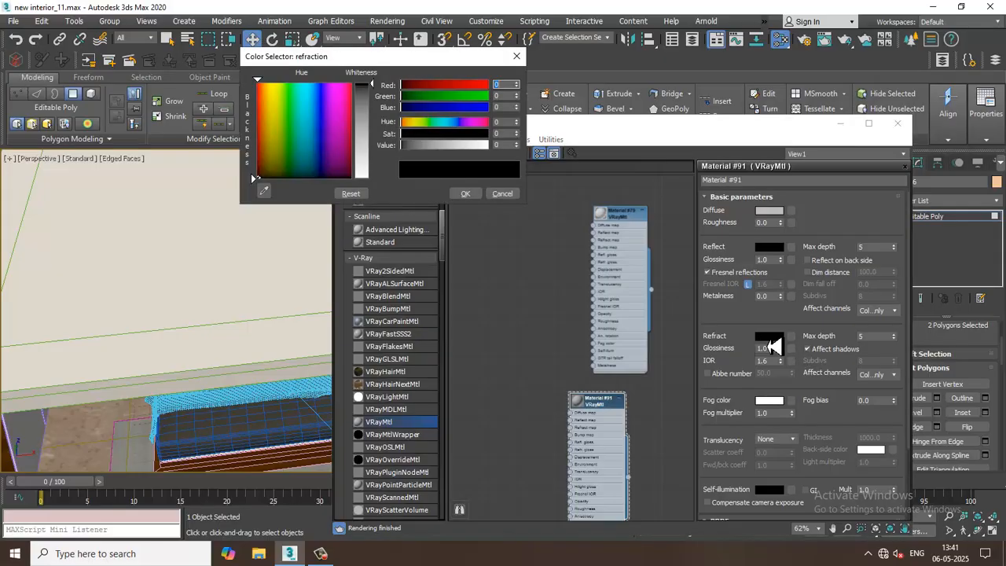
pyautogui.moveTo(380, 122); pyautogui.dragTo(382, 184)
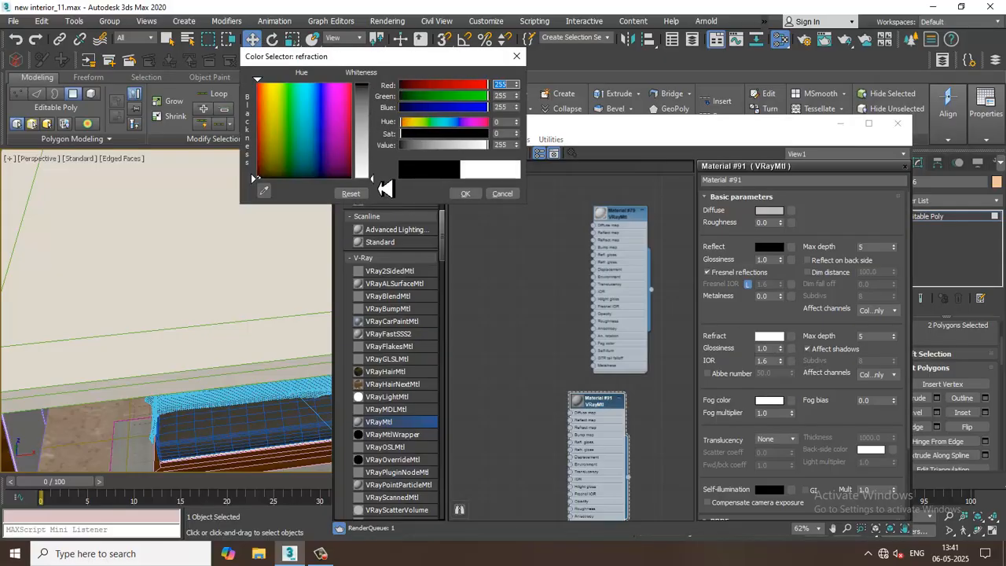
pyautogui.click(465, 194)
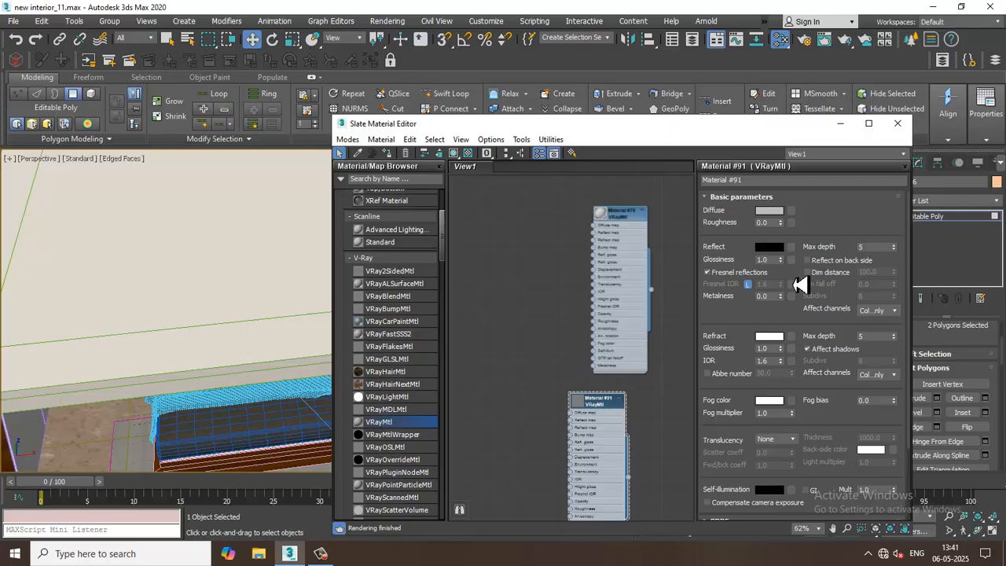
# - Invert the panel's polygon selection to the frame faces and add a second VRayMtl node in the Slate Material Editor
pyautogui.moveTo(745, 140); pyautogui.dragTo(728, 355)
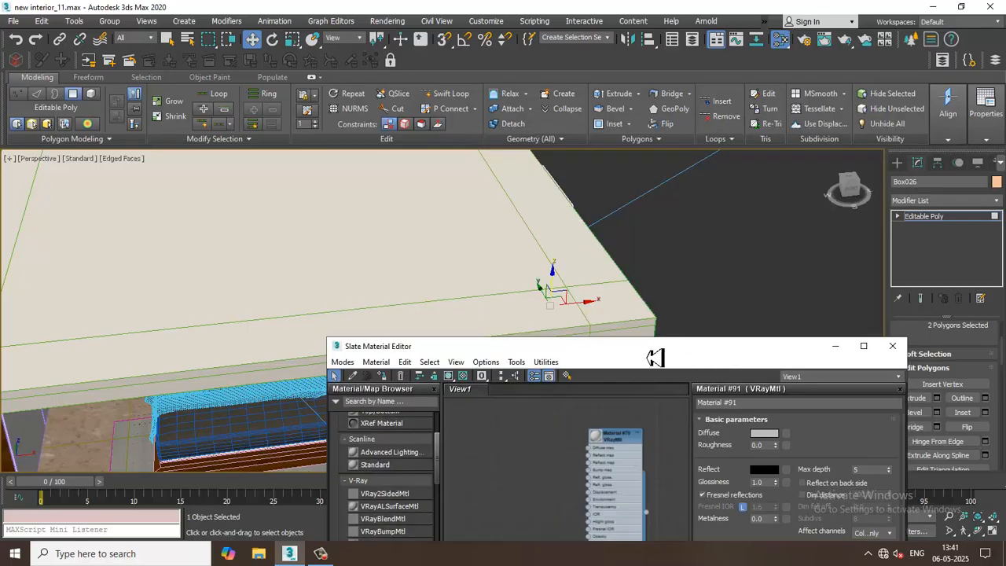
pyautogui.moveTo(654, 358); pyautogui.dragTo(799, 335)
pyautogui.scroll(-10, 613, 268)
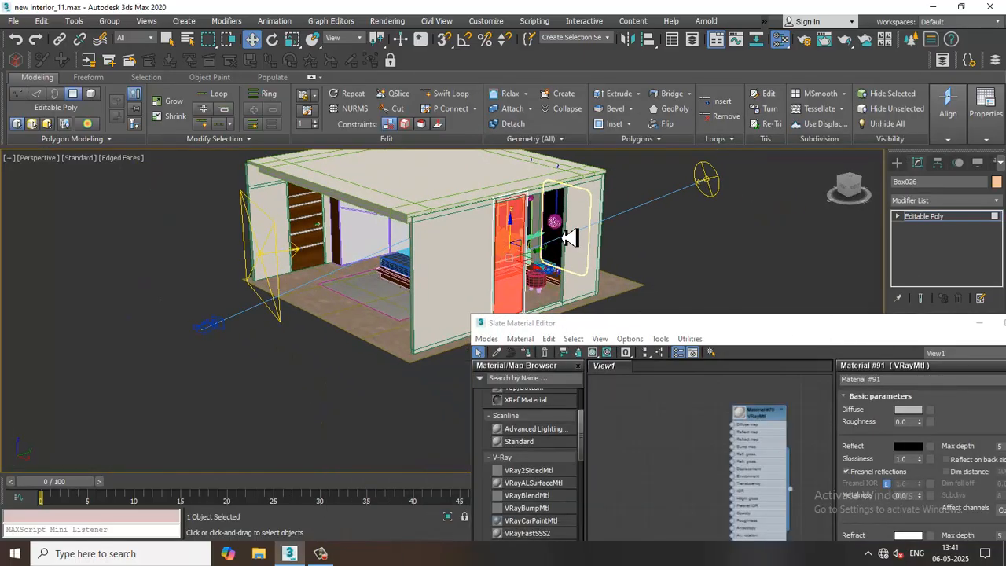
pyautogui.hotkey('ctrl', 'i')
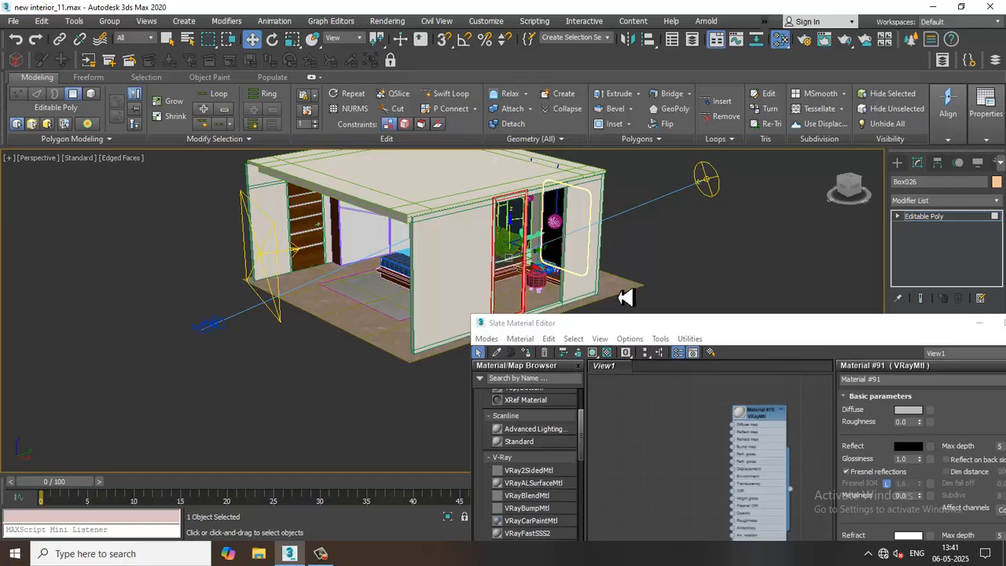
pyautogui.moveTo(631, 324); pyautogui.dragTo(553, 154)
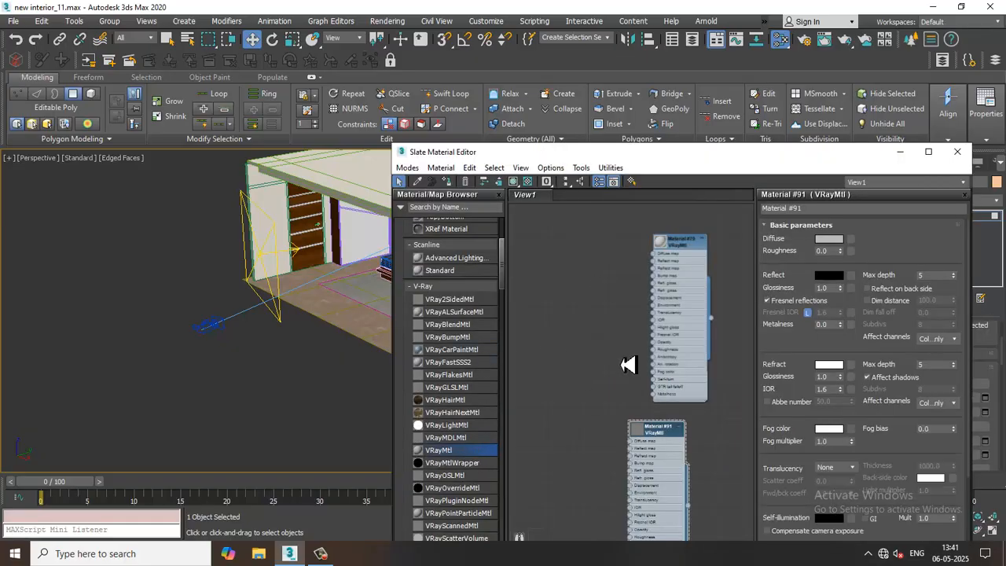
pyautogui.moveTo(628, 364); pyautogui.dragTo(575, 326)
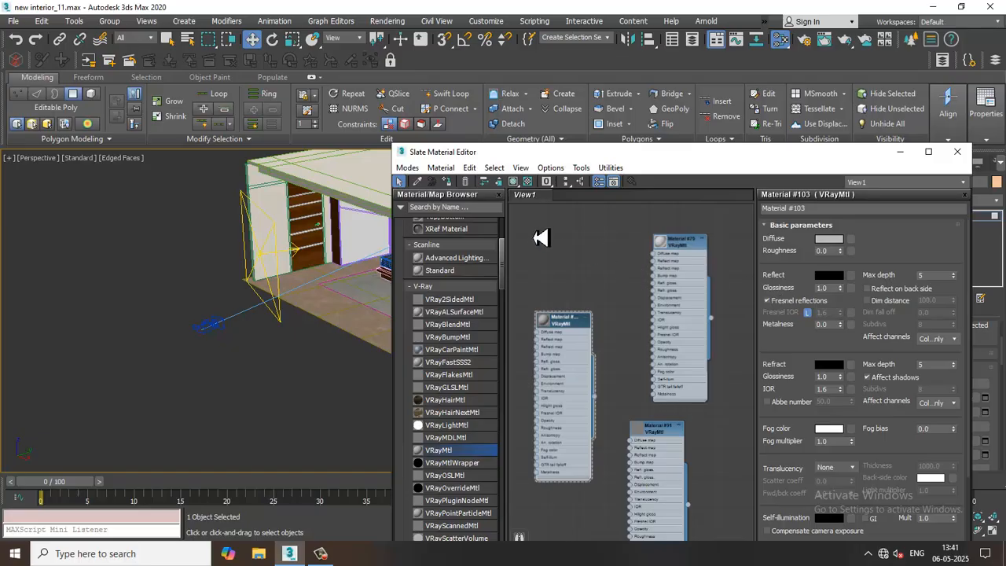
pyautogui.click(901, 152)
# - Leave polygon level, switch the viewport to PhysCamera002, and save the scene
pyautogui.keyDown('alt'); pyautogui.moveTo(760, 246); pyautogui.dragTo(771, 285, button='middle'); pyautogui.keyUp('alt')
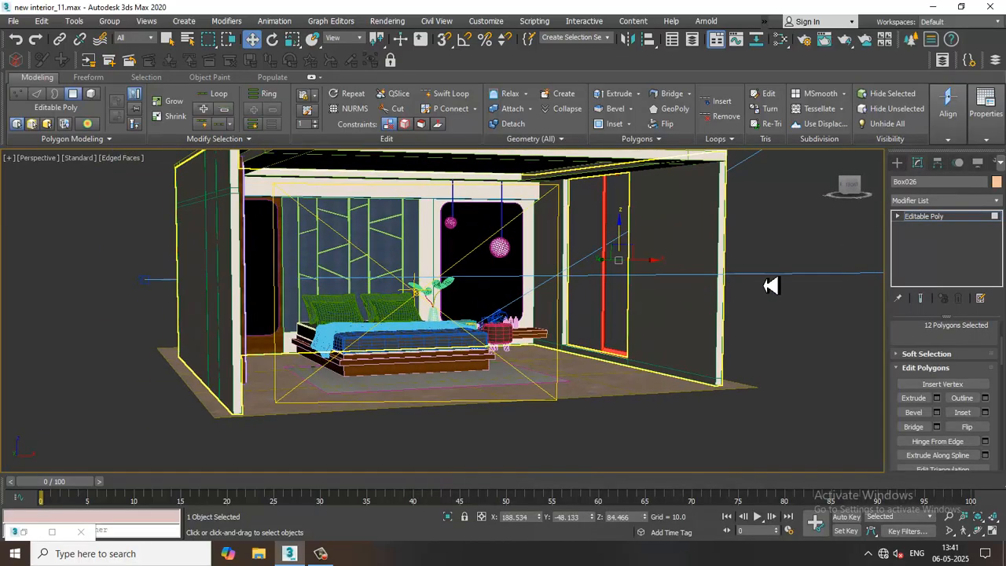
pyautogui.click(904, 216)
pyautogui.press('c')
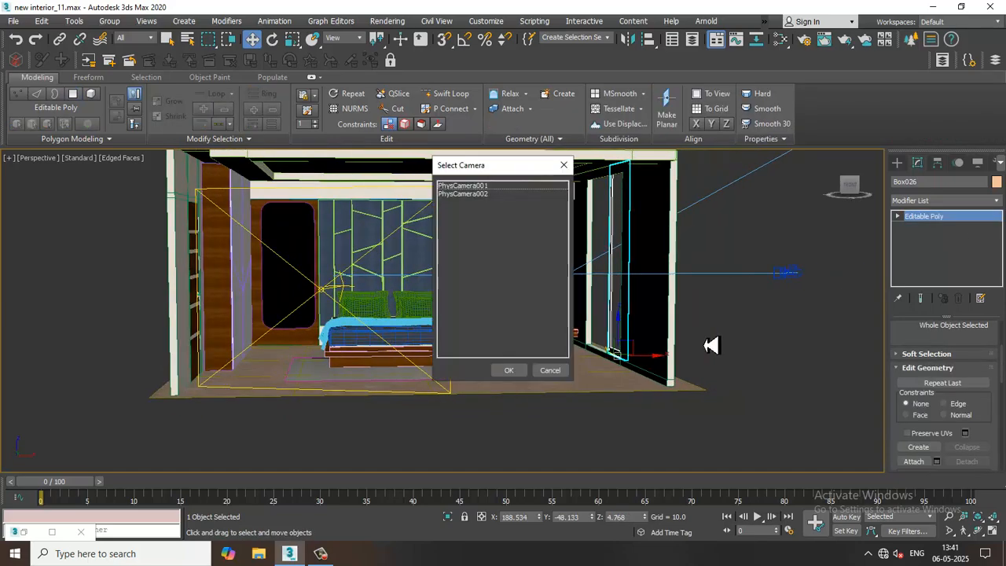
pyautogui.doubleClick(475, 195)
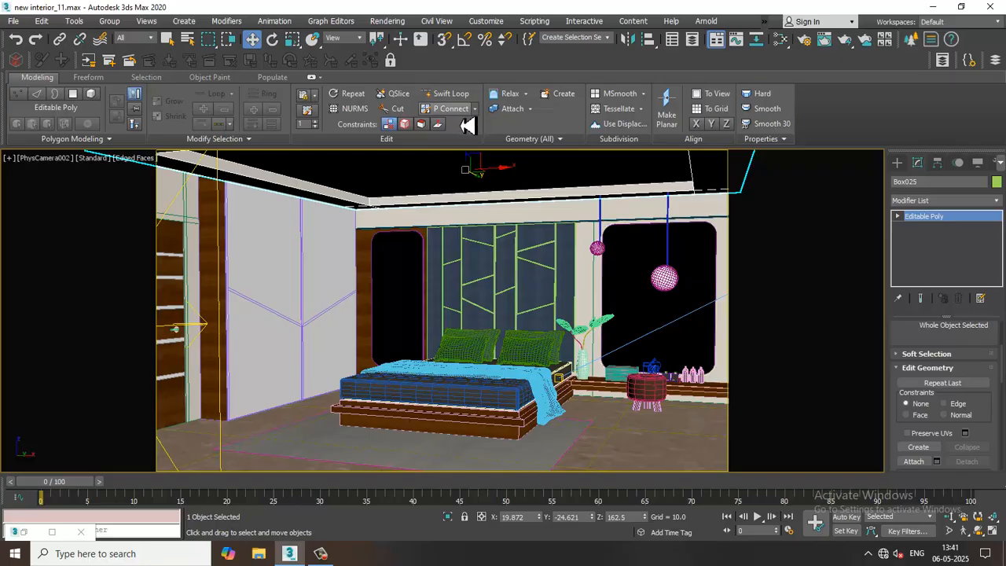
pyautogui.hotkey('ctrl', 's')
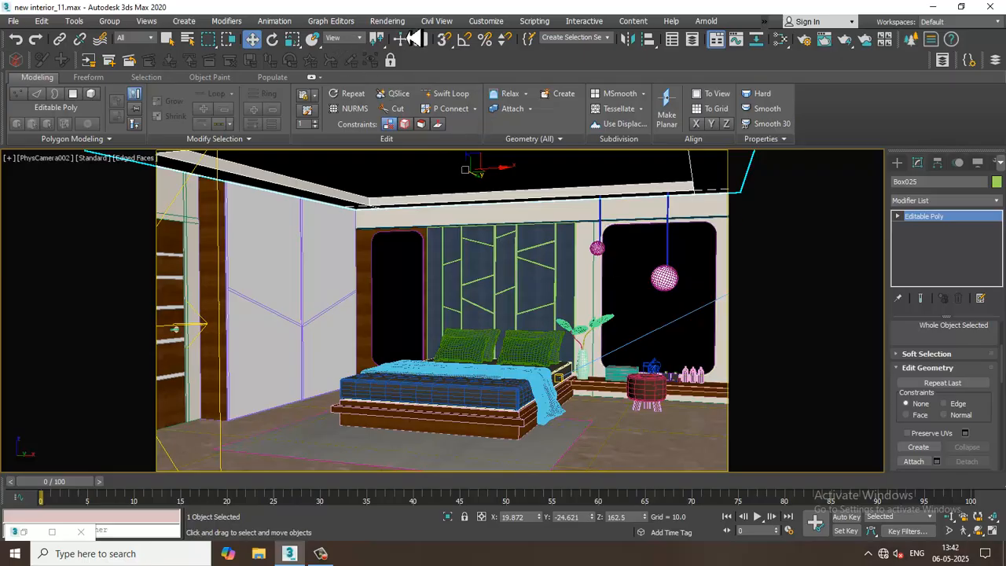
# - Render the PhysCamera002 view as a test and close the V-Ray frame buffer
pyautogui.click(388, 21)
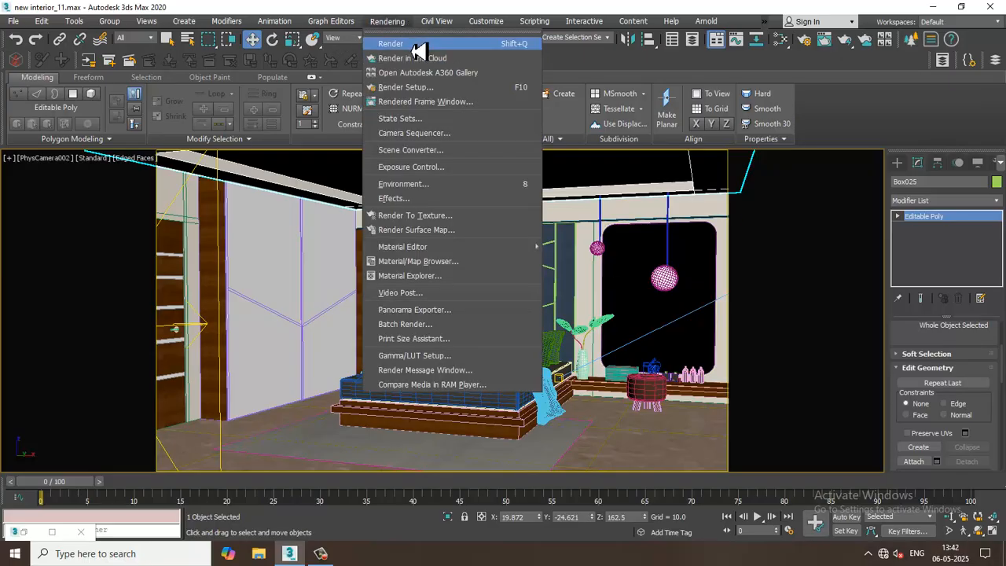
pyautogui.click(418, 43)
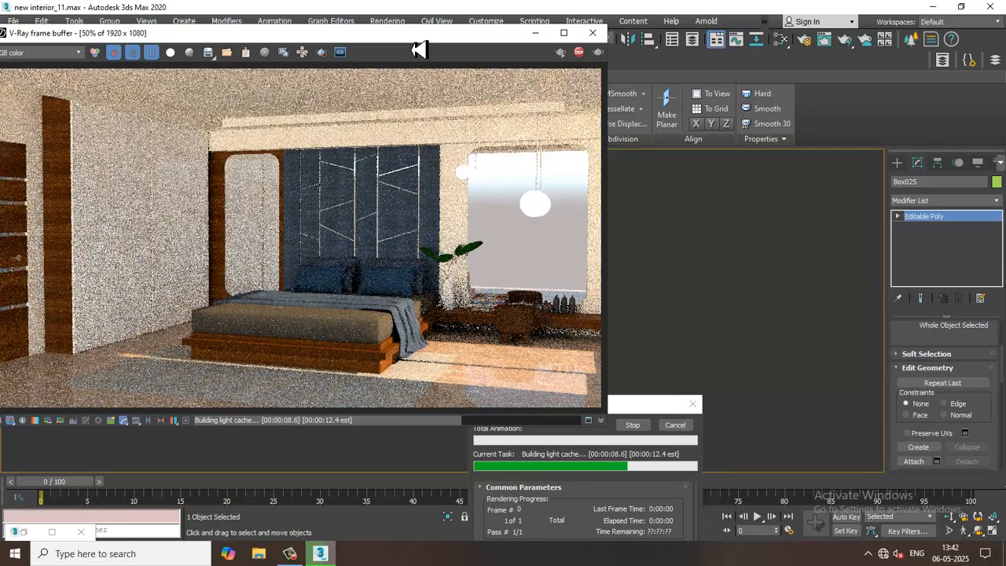
pyautogui.click(593, 33)
# - Return to the perspective view, select the VRaySun, and lighten its filter color to nearly white
pyautogui.click(639, 270)
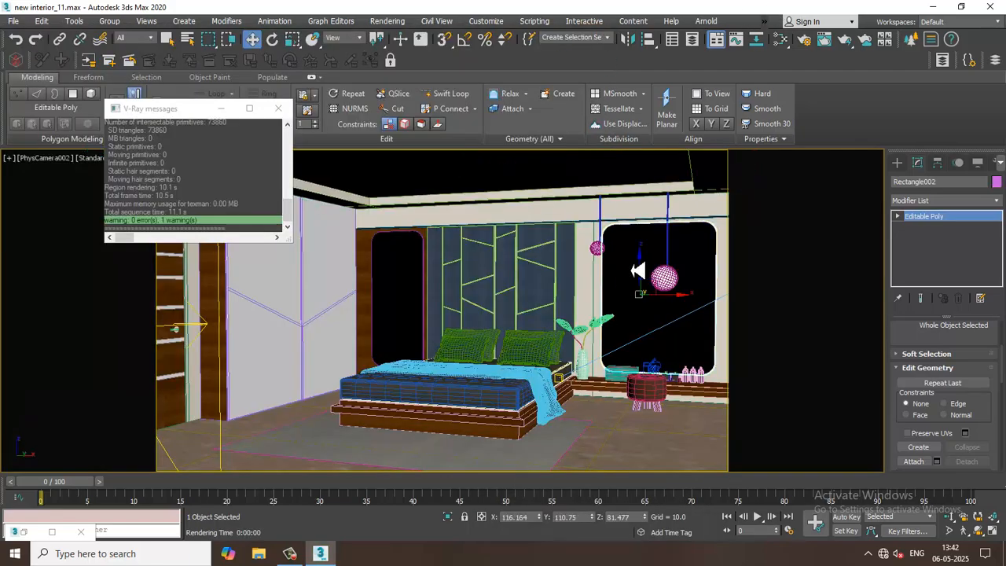
pyautogui.press('p')
pyautogui.scroll(-5, 639, 270)
pyautogui.scroll(10, 696, 277)
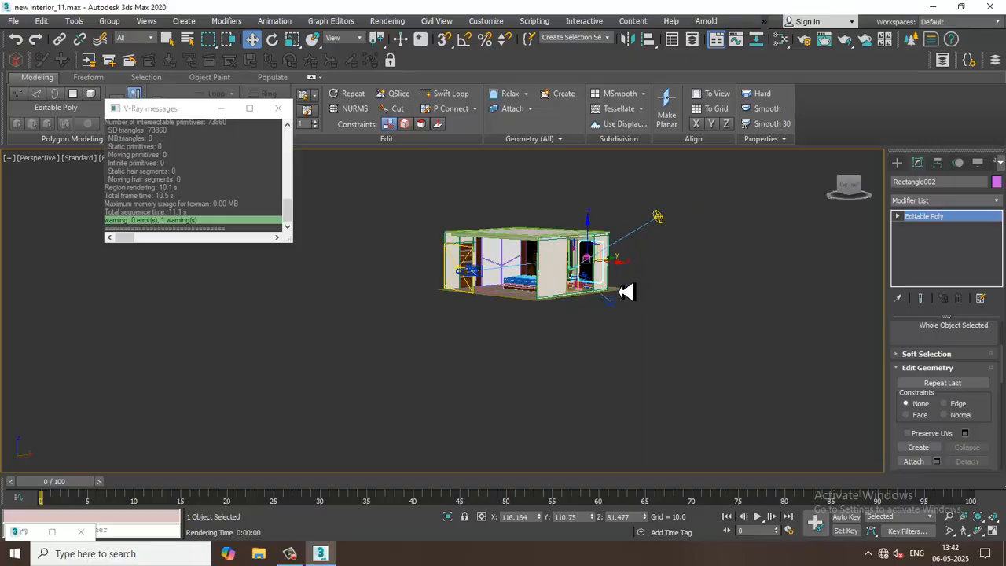
pyautogui.moveTo(524, 301)
pyautogui.keyDown('alt'); pyautogui.mouseDown(button='middle')
pyautogui.moveTo(556, 276)
pyautogui.moveTo(622, 259)
pyautogui.moveTo(542, 292)
pyautogui.mouseUp(button='middle'); pyautogui.keyUp('alt')
pyautogui.click(594, 206)
pyautogui.scroll(-3, 622, 258)
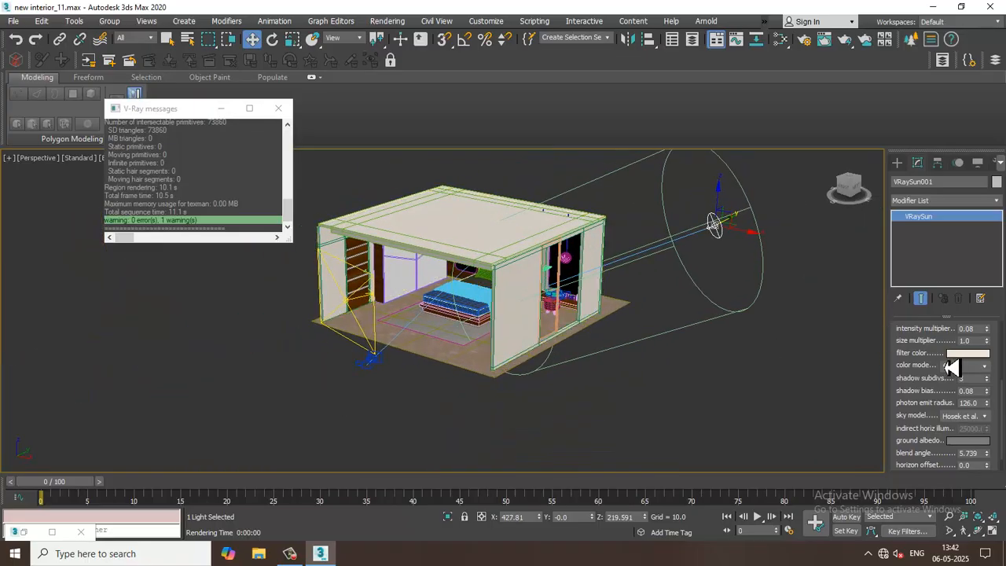
pyautogui.click(965, 354)
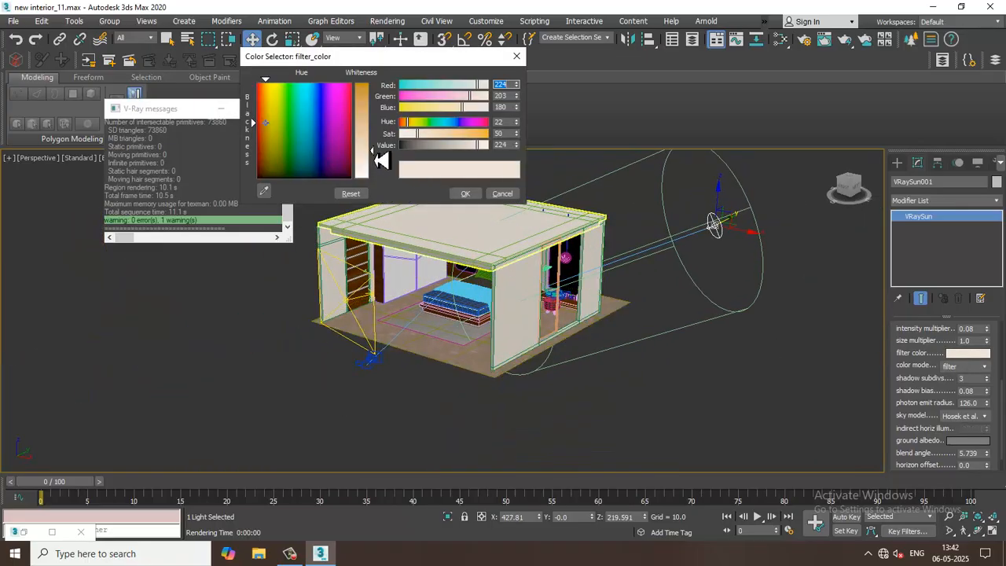
pyautogui.moveTo(298, 146); pyautogui.dragTo(268, 93)
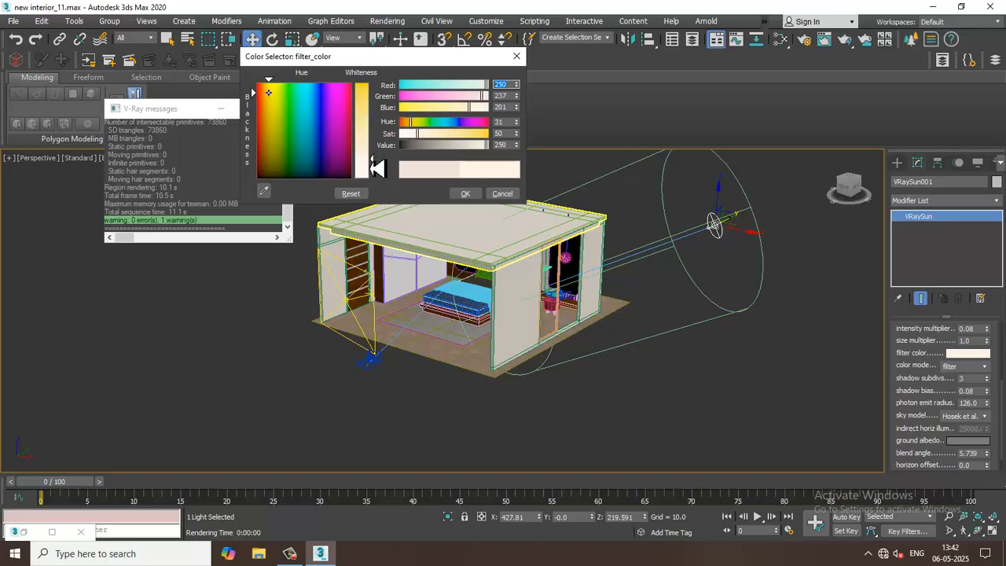
pyautogui.moveTo(377, 168); pyautogui.dragTo(379, 180)
pyautogui.click(465, 193)
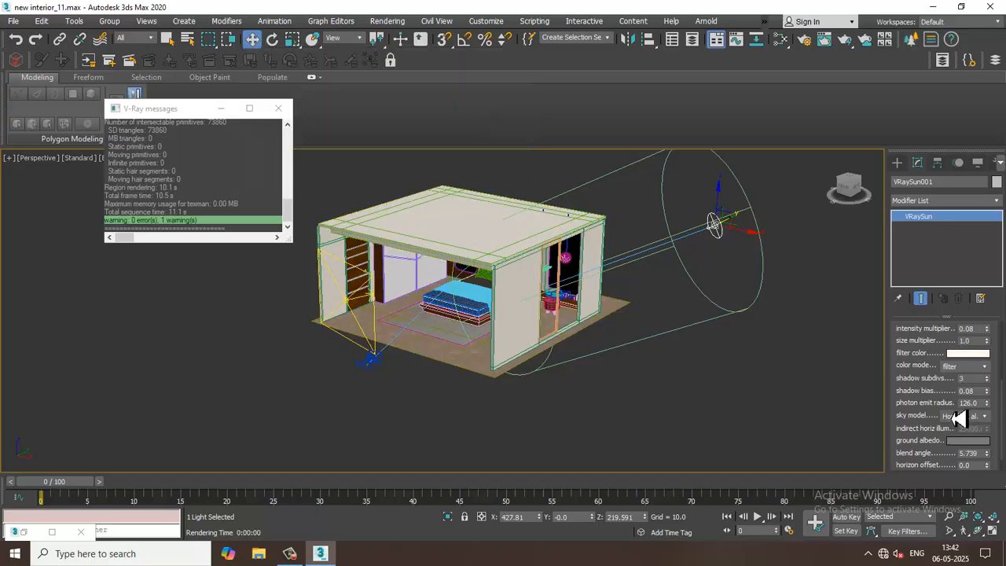
# - Open the VRaySun's intensity multiplier for editing, and deselect the sun
pyautogui.scroll(-2, 958, 417)
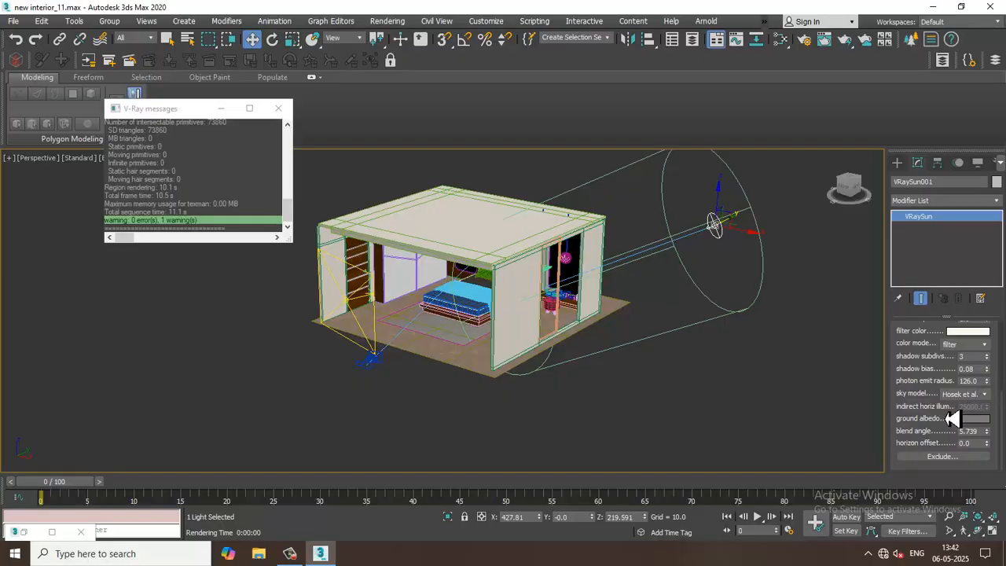
pyautogui.scroll(5, 942, 423)
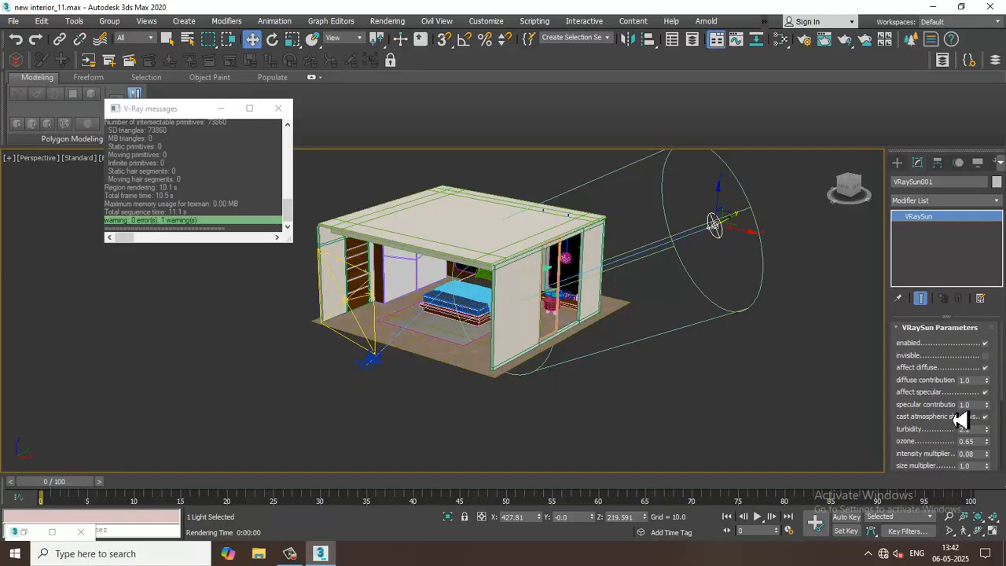
pyautogui.moveTo(934, 425); pyautogui.dragTo(933, 387)
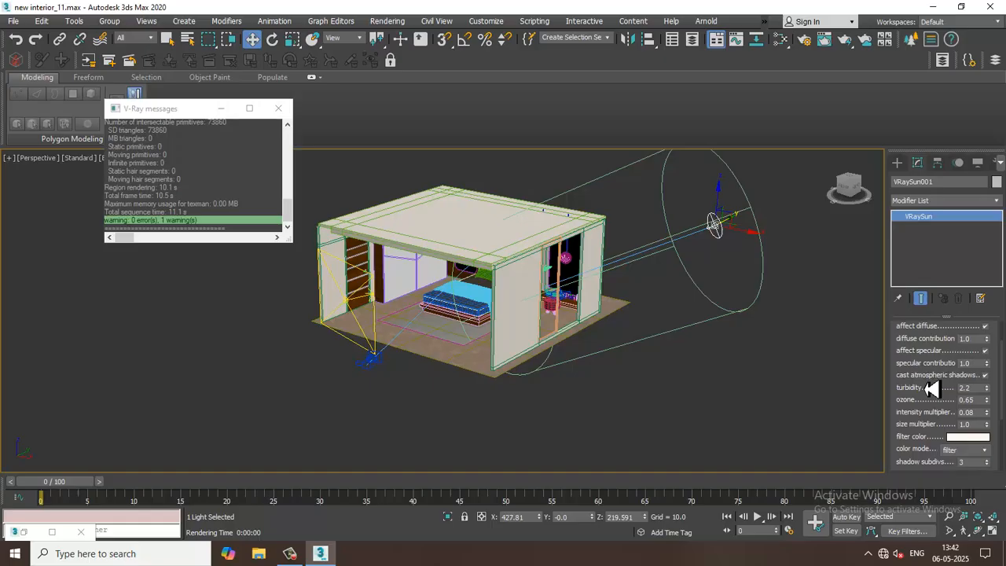
pyautogui.moveTo(977, 414); pyautogui.dragTo(927, 415)
pyautogui.click(643, 452)
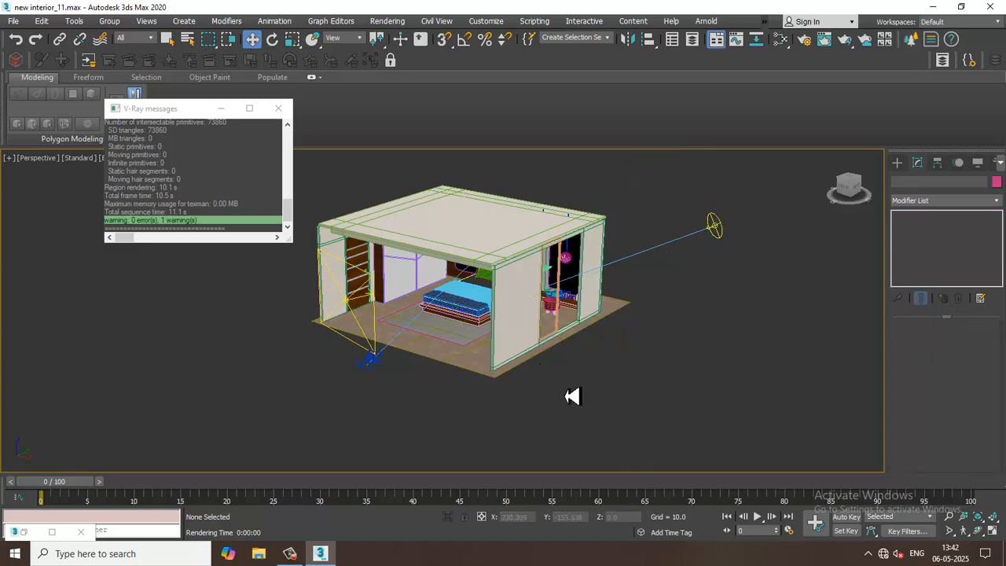
# - Switch the viewport back to the PhysCamera002 view
pyautogui.keyDown('alt'); pyautogui.moveTo(564, 360); pyautogui.dragTo(569, 363, button='middle'); pyautogui.keyUp('alt')
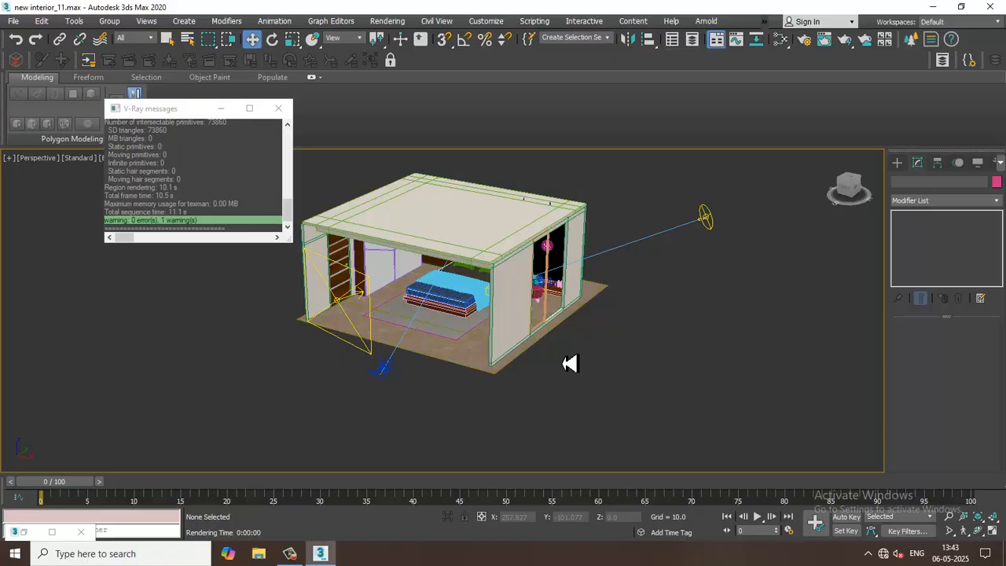
pyautogui.scroll(10, 576, 347)
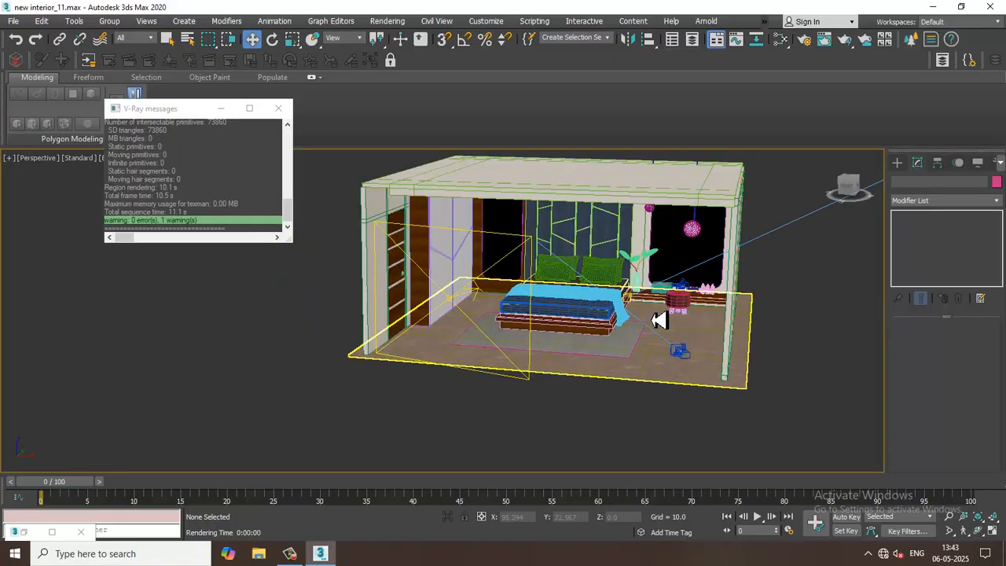
pyautogui.press('c')
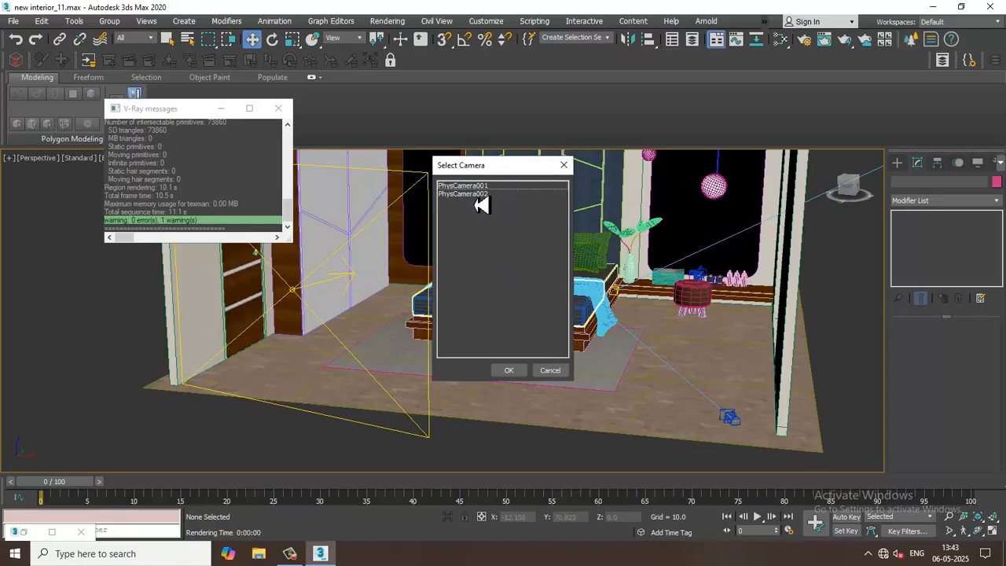
pyautogui.doubleClick(478, 196)
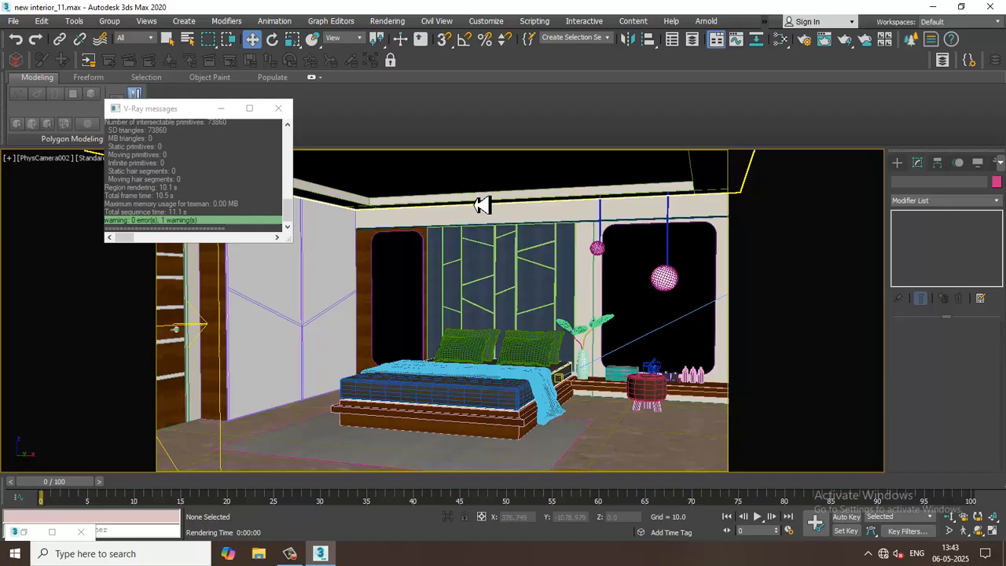
# - Select the wall beam above the headboard and open the parameters of the cream Material #10 in the Slate material graph
pyautogui.click(386, 227)
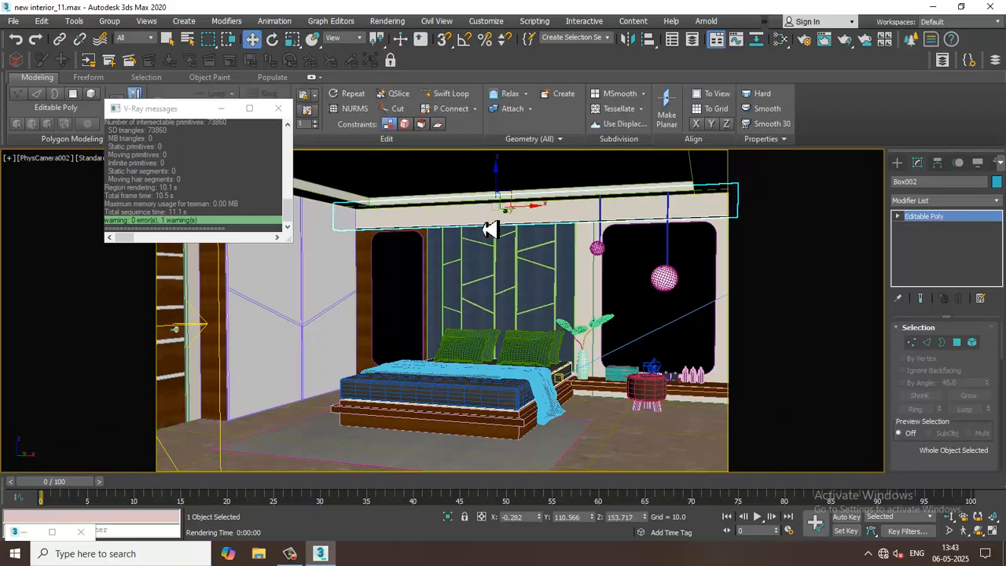
pyautogui.press('m')
pyautogui.scroll(-1, 621, 352)
pyautogui.moveTo(656, 313); pyautogui.dragTo(647, 442, button='middle')
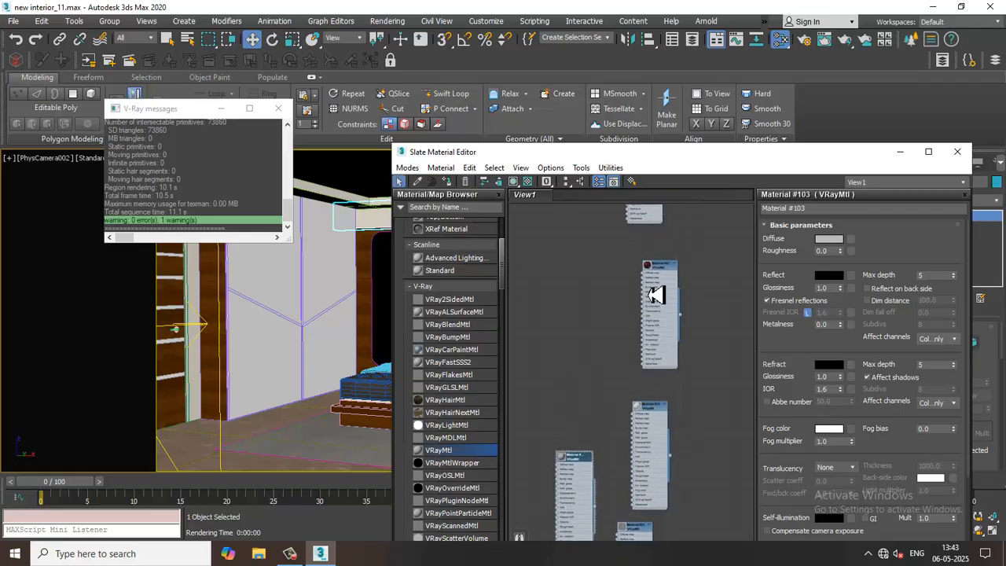
pyautogui.moveTo(657, 294)
pyautogui.mouseDown(button='middle')
pyautogui.moveTo(659, 453)
pyautogui.moveTo(678, 413)
pyautogui.mouseUp(button='middle')
pyautogui.moveTo(677, 262)
pyautogui.mouseDown(button='middle')
pyautogui.moveTo(683, 402)
pyautogui.moveTo(676, 296)
pyautogui.moveTo(670, 424)
pyautogui.mouseUp(button='middle')
pyautogui.moveTo(669, 213); pyautogui.dragTo(647, 348, button='middle')
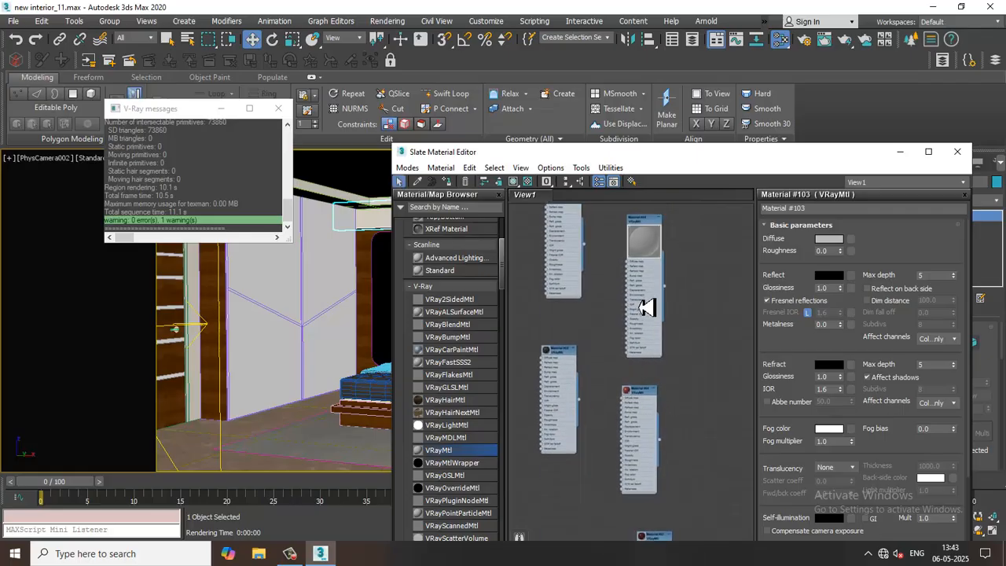
pyautogui.moveTo(648, 308)
pyautogui.mouseDown(button='middle')
pyautogui.moveTo(656, 449)
pyautogui.moveTo(691, 496)
pyautogui.mouseUp(button='middle')
pyautogui.moveTo(688, 335); pyautogui.dragTo(690, 482, button='middle')
pyautogui.moveTo(681, 296); pyautogui.dragTo(673, 428, button='middle')
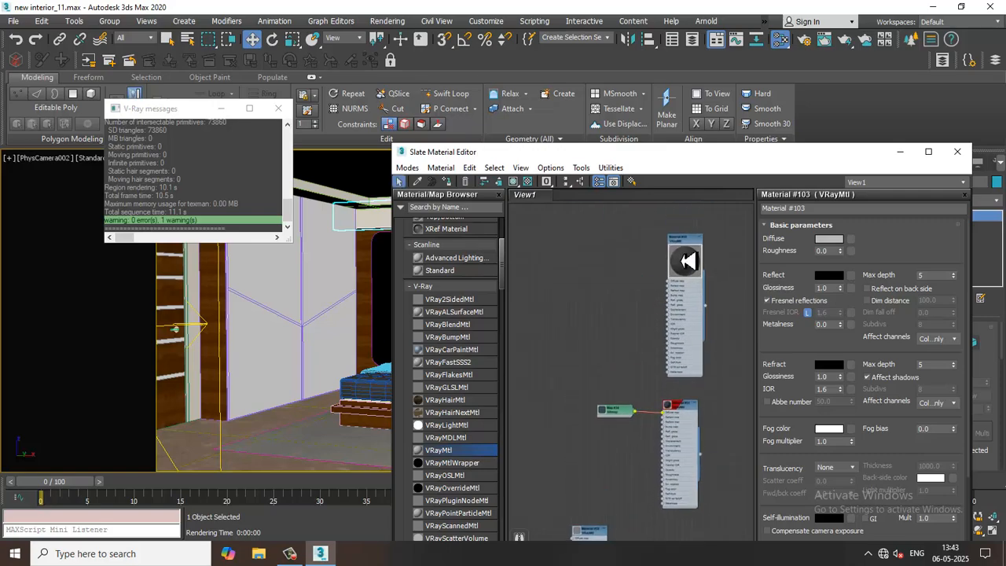
pyautogui.moveTo(690, 261); pyautogui.dragTo(641, 452, button='middle')
pyautogui.moveTo(663, 304); pyautogui.dragTo(682, 462, button='middle')
pyautogui.moveTo(665, 324); pyautogui.dragTo(687, 462, button='middle')
pyautogui.moveTo(662, 288)
pyautogui.mouseDown(button='middle')
pyautogui.moveTo(676, 331)
pyautogui.moveTo(676, 415)
pyautogui.mouseUp(button='middle')
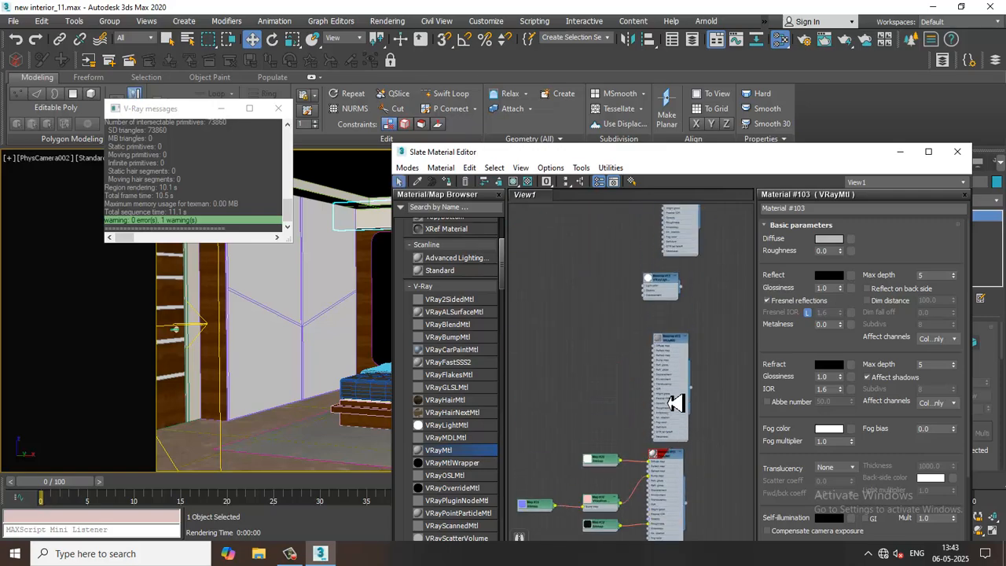
pyautogui.moveTo(686, 311); pyautogui.dragTo(686, 448, button='middle')
pyautogui.moveTo(691, 271); pyautogui.dragTo(688, 375, button='middle')
pyautogui.scroll(5, 687, 375)
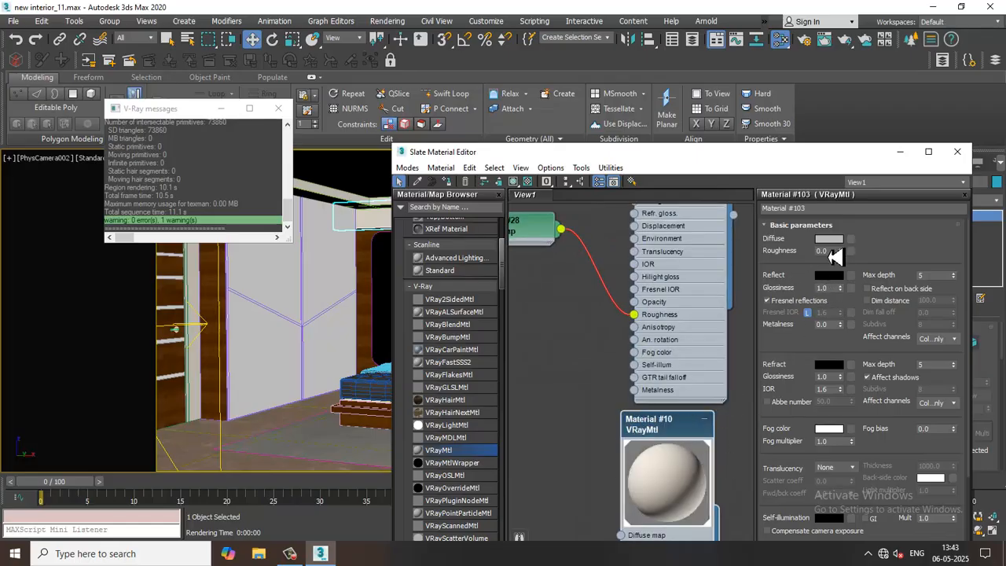
pyautogui.doubleClick(682, 434)
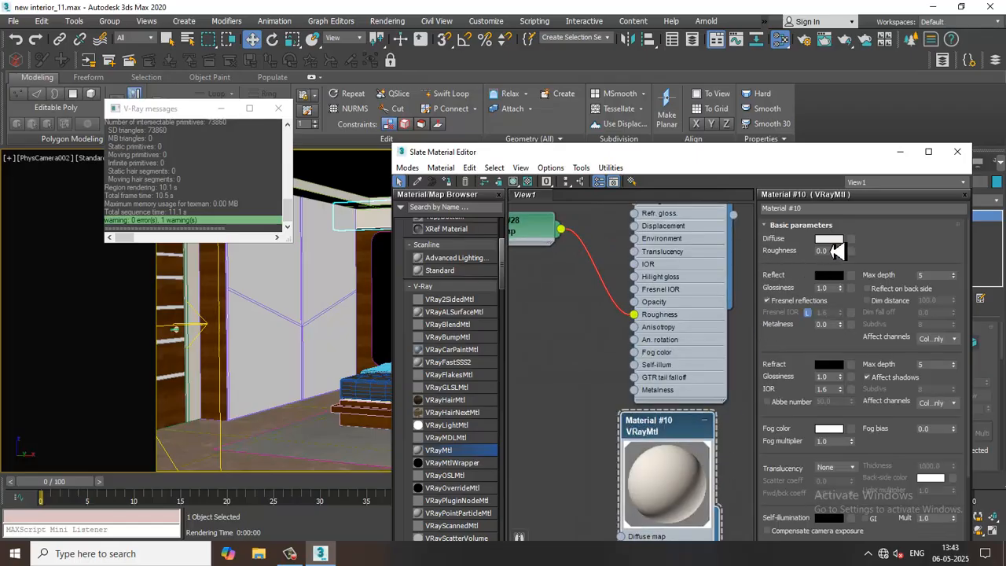
# - Change Material #10's diffuse color to a muted gray-blue of RGB 101, 107, 128, and minimize the material editor
pyautogui.click(830, 241)
pyautogui.click(343, 127)
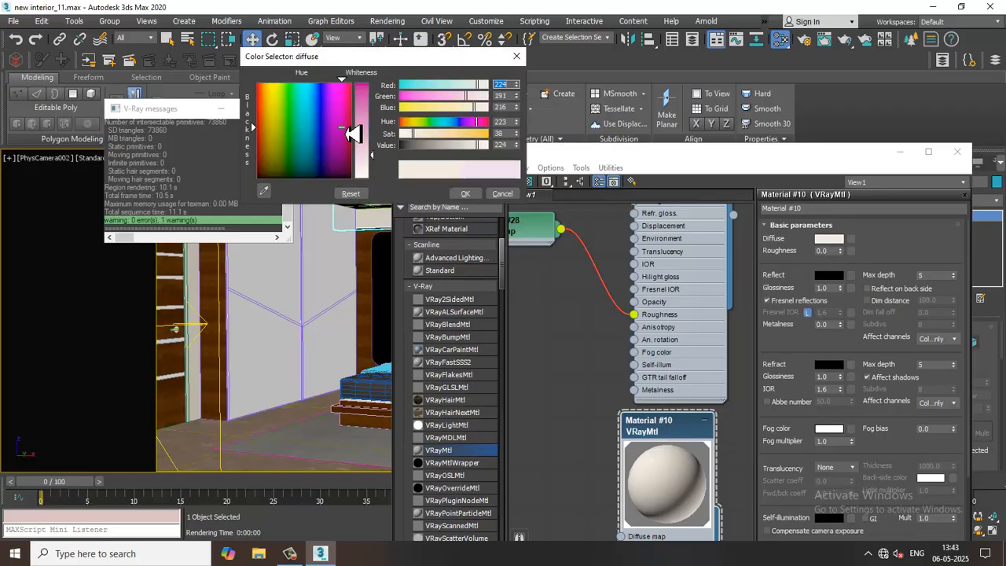
pyautogui.moveTo(346, 132)
pyautogui.mouseDown()
pyautogui.moveTo(379, 121)
pyautogui.moveTo(365, 90)
pyautogui.mouseUp()
pyautogui.click(258, 98)
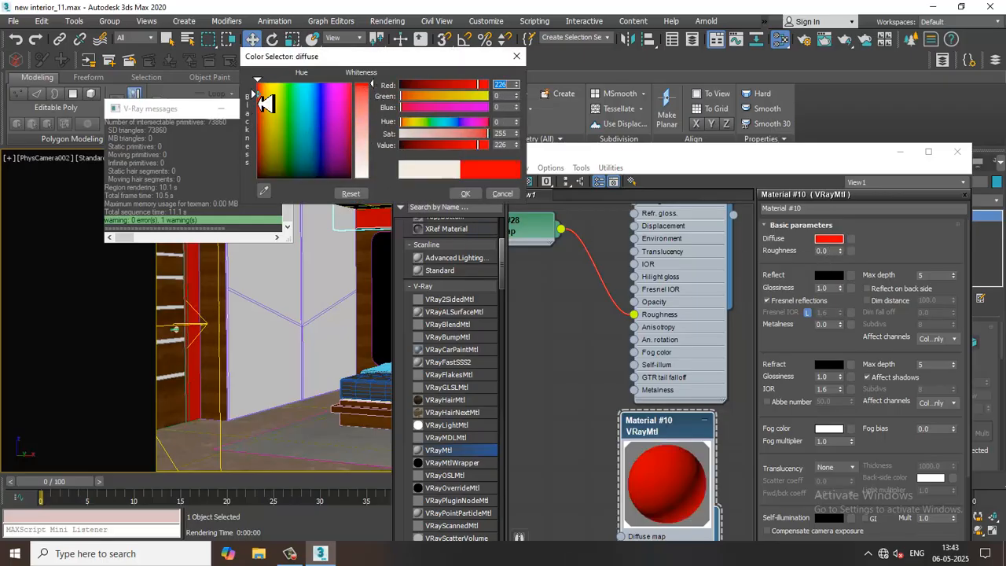
pyautogui.moveTo(258, 98); pyautogui.dragTo(316, 162)
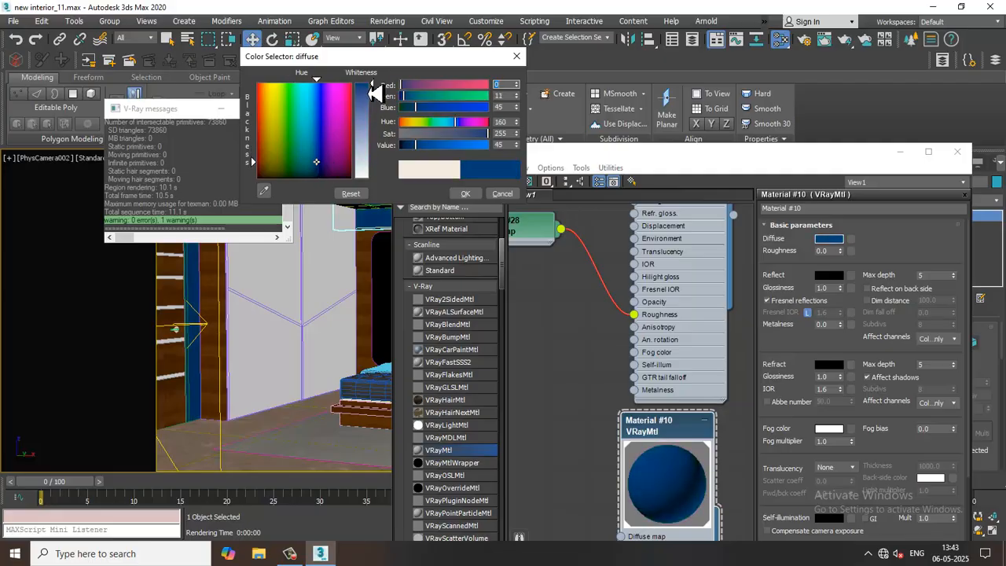
pyautogui.moveTo(373, 93); pyautogui.dragTo(385, 130)
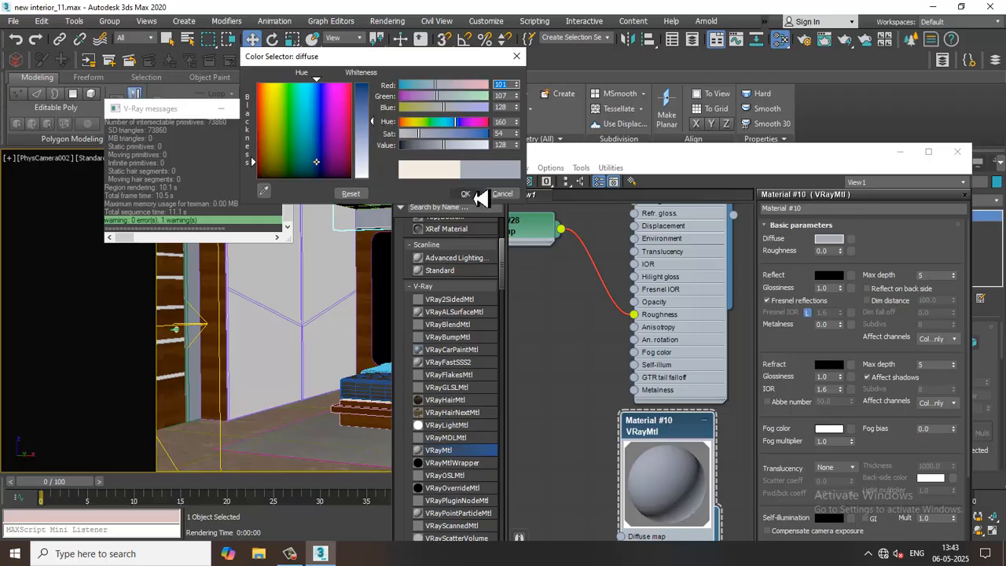
pyautogui.click(466, 193)
pyautogui.click(900, 151)
# - Render the camera view to check the new wall color, and close the V-Ray frame buffer
pyautogui.click(388, 21)
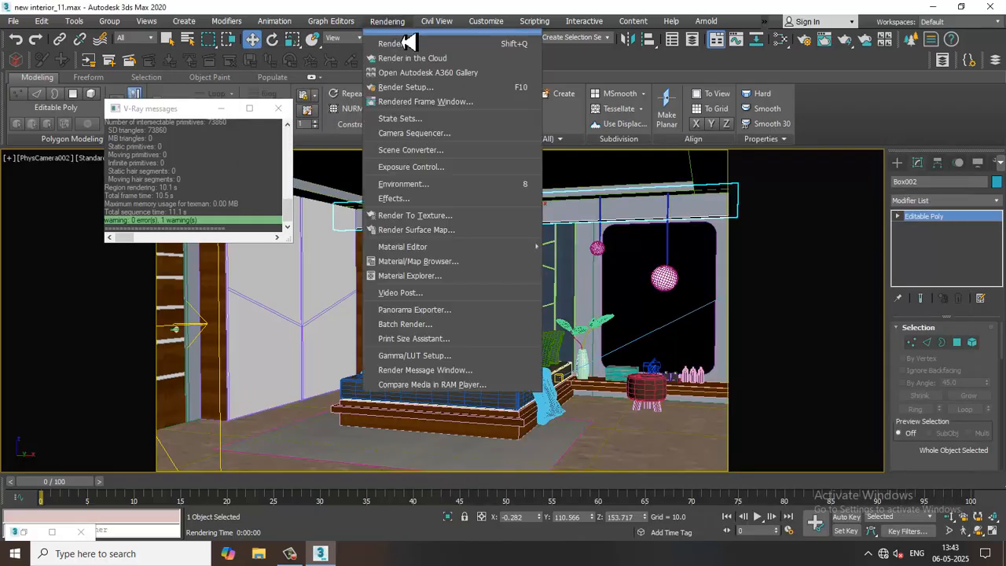
pyautogui.click(410, 37)
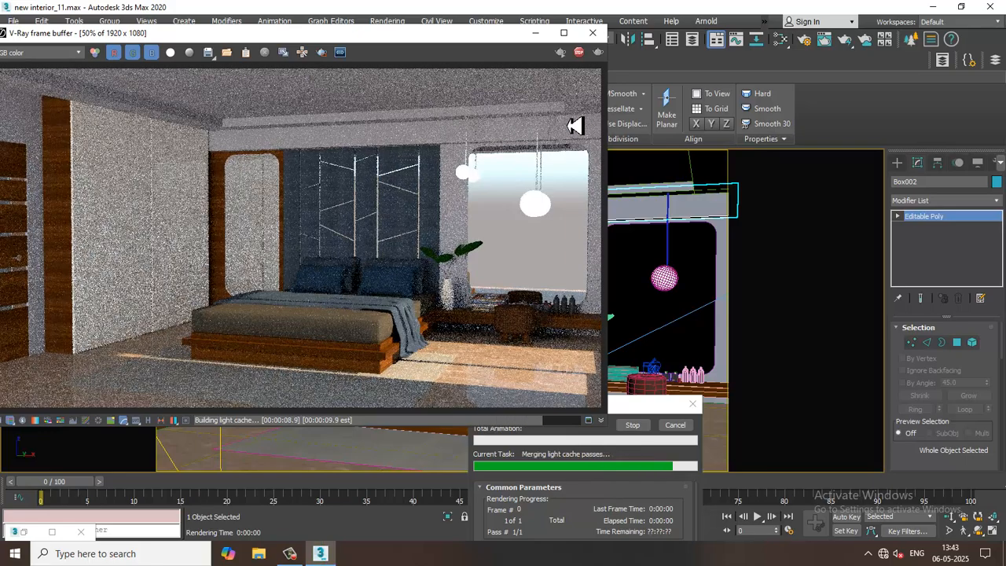
pyautogui.click(594, 33)
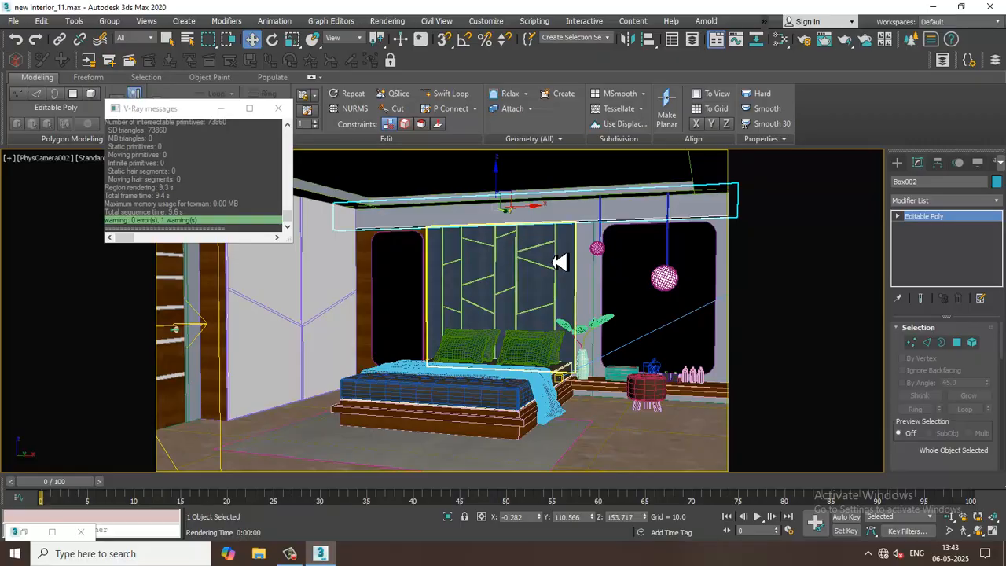
# - Set VRayLight001's temperature to 7229.3 and its multiplier to 1.5, and test-render the camera view
pyautogui.click(228, 385)
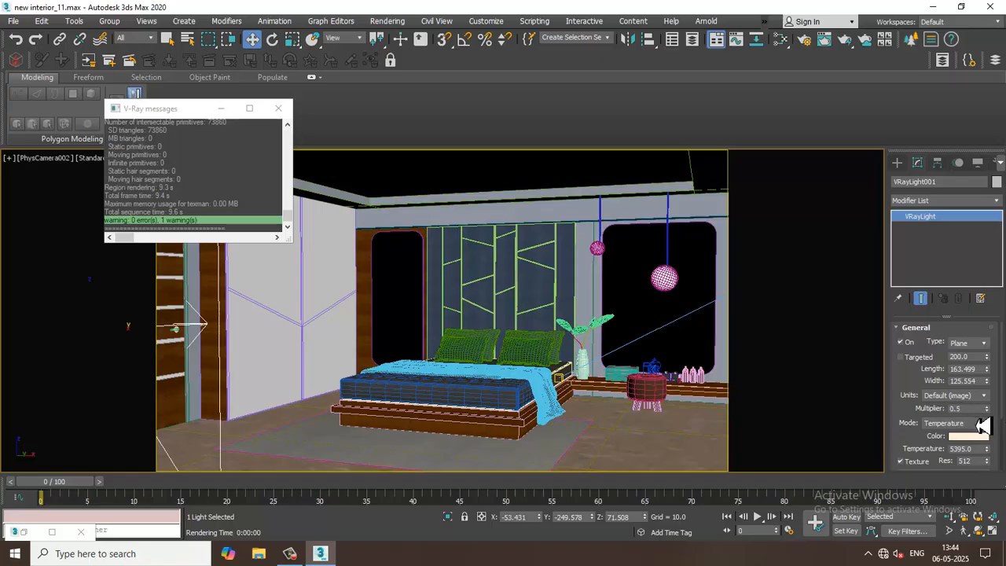
pyautogui.moveTo(992, 461); pyautogui.dragTo(993, 440)
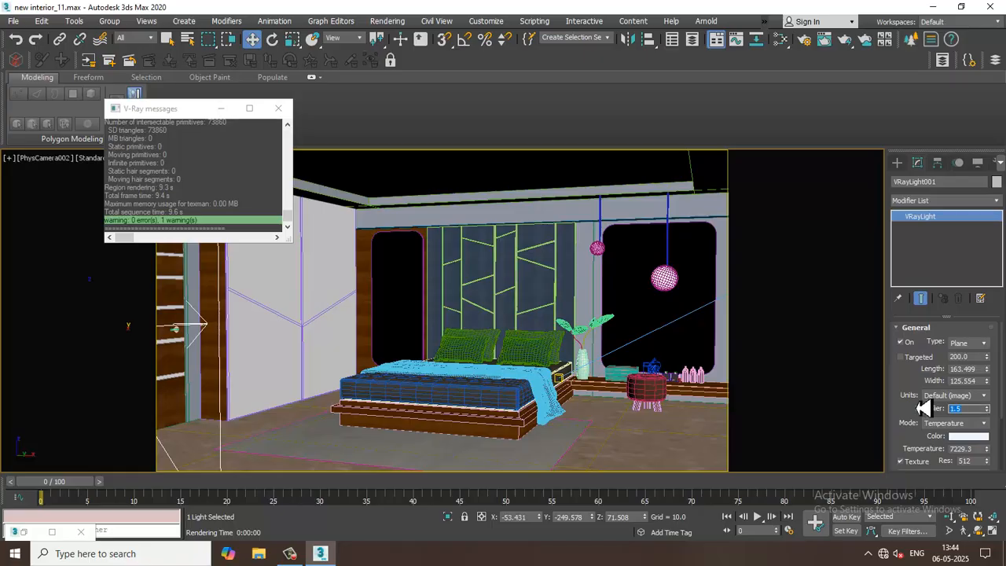
pyautogui.click(387, 21)
pyautogui.click(416, 37)
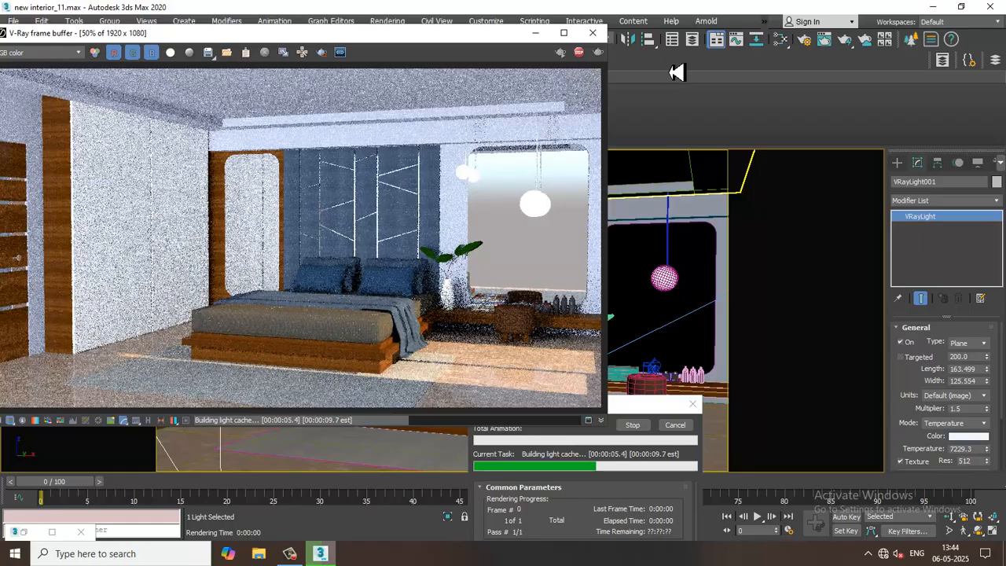
pyautogui.click(593, 33)
# - Switch to the Compact Material Editor and assign a VRayHDRI map to the first sample slot
pyautogui.press('m')
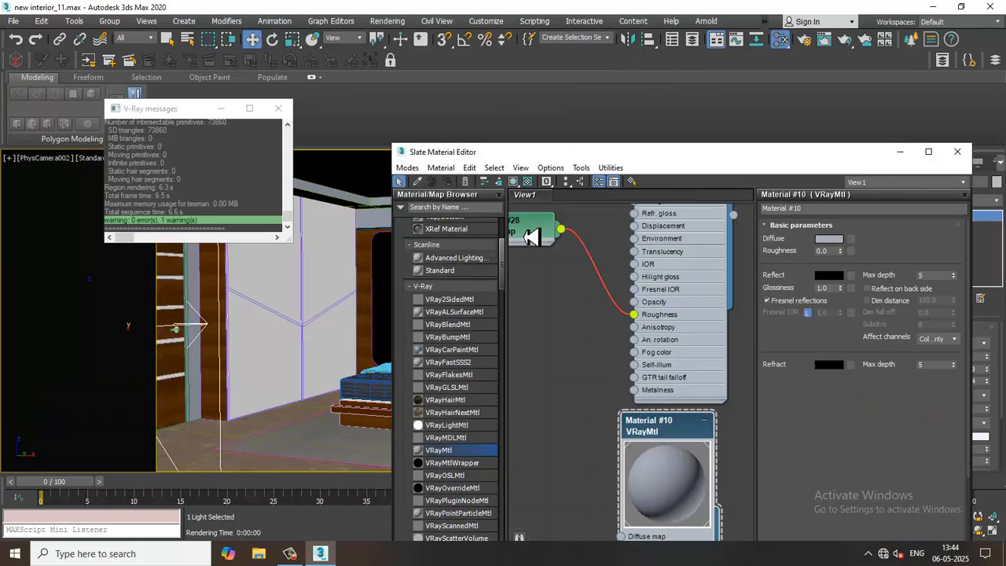
pyautogui.click(407, 168)
pyautogui.click(432, 190)
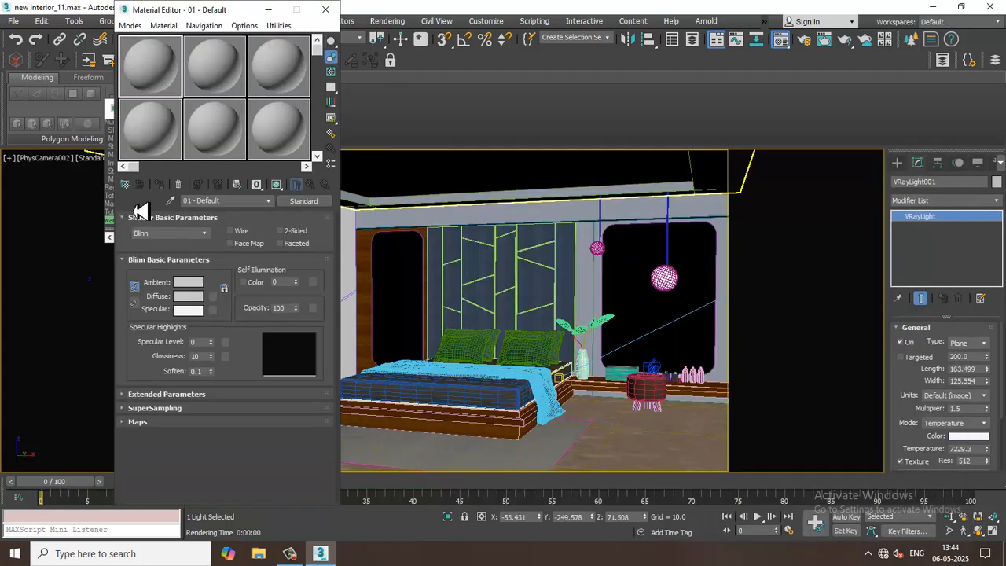
pyautogui.click(125, 185)
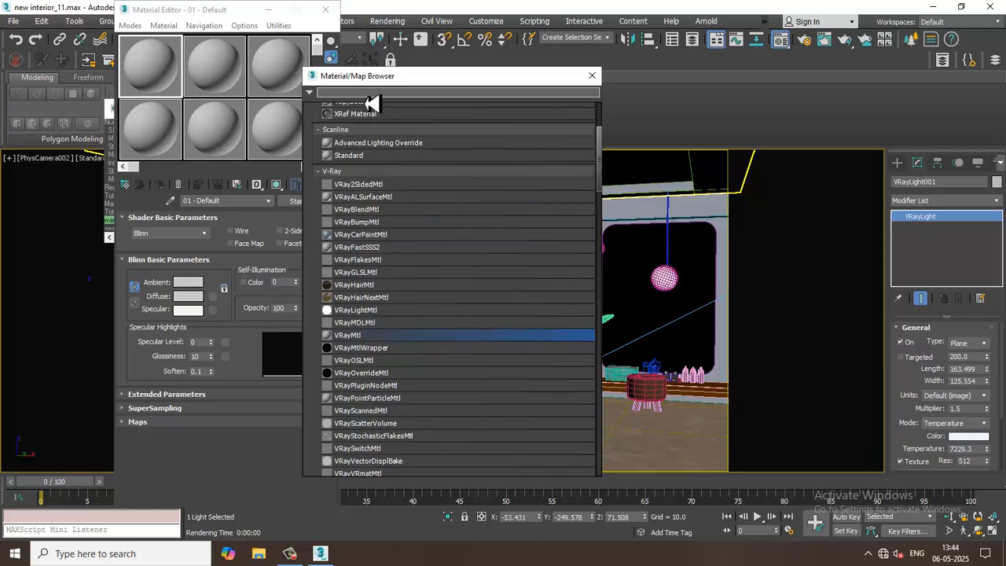
pyautogui.write('vrayhdri')
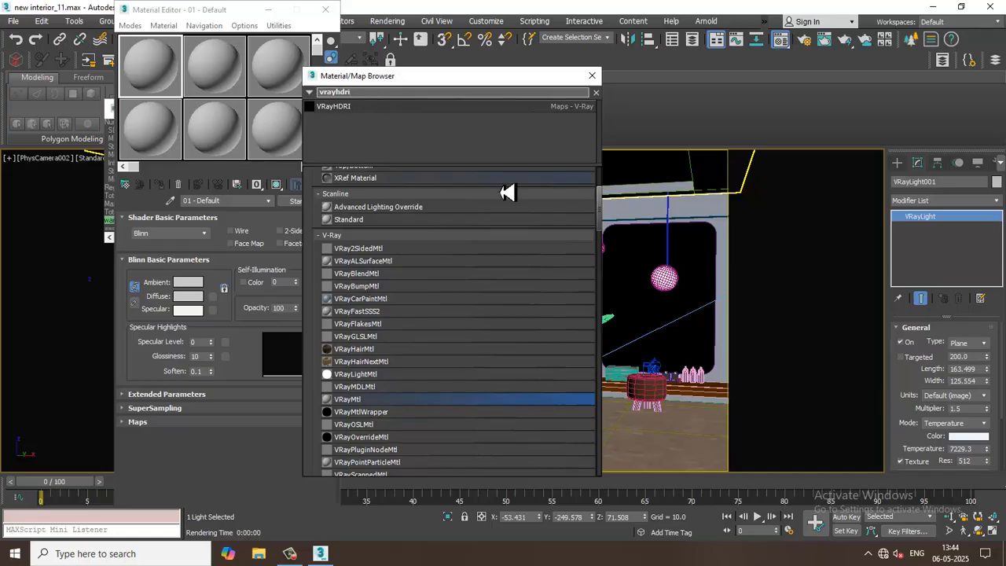
pyautogui.doubleClick(353, 106)
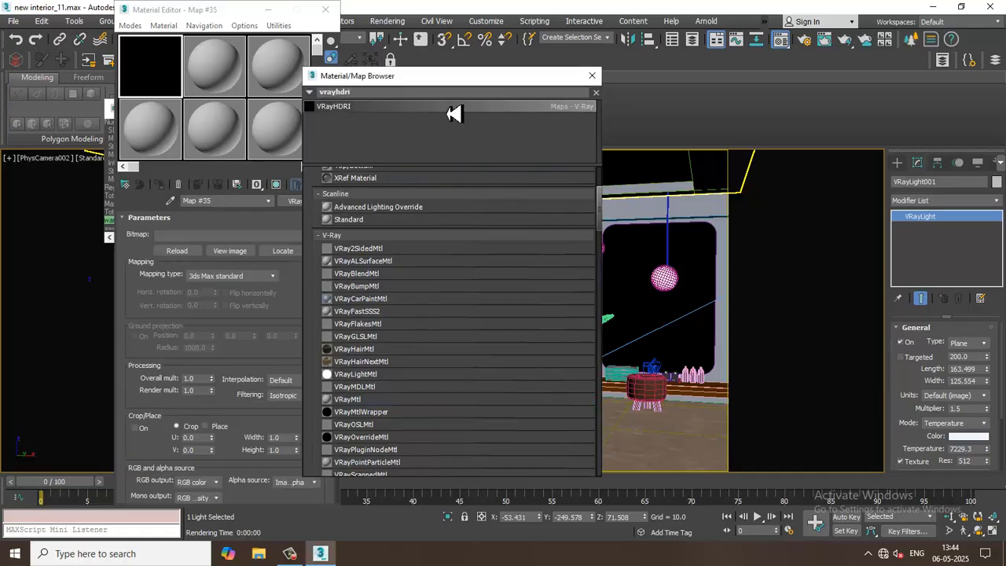
pyautogui.click(592, 76)
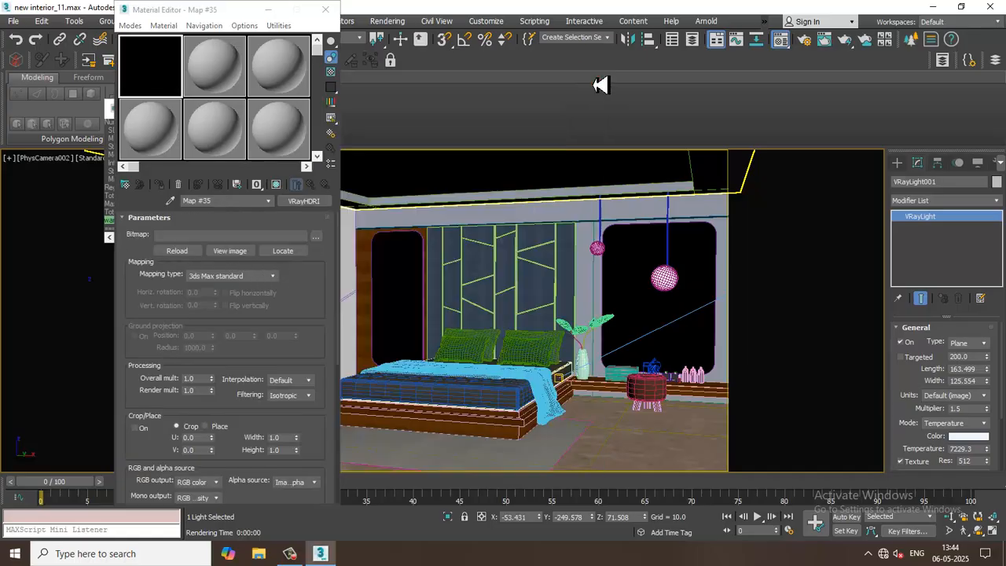
# - Load symmetrical_garden_02_4k.exr from the Downloads folder into the VRayHDRI map and set its mapping type to Spherical
pyautogui.click(316, 237)
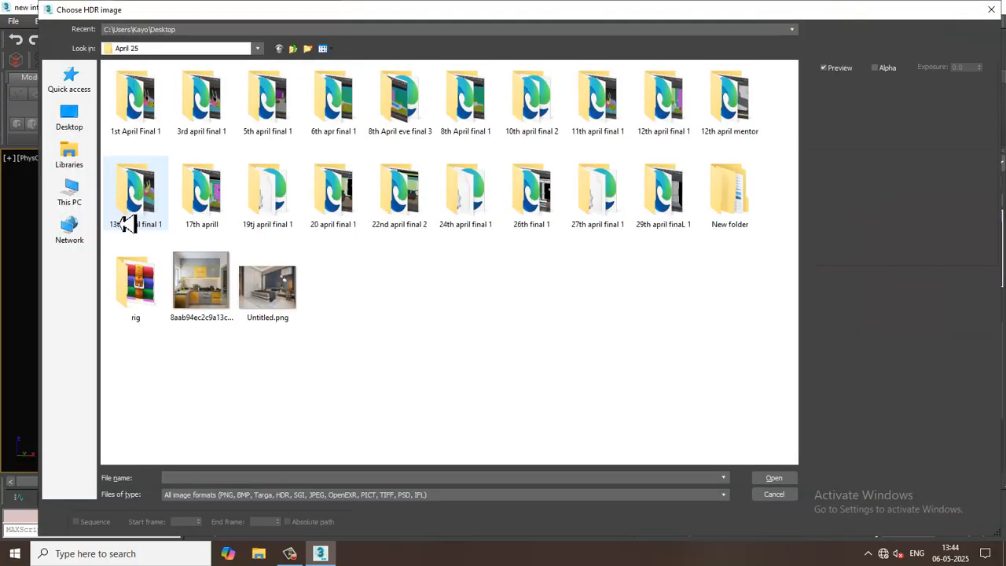
pyautogui.click(76, 195)
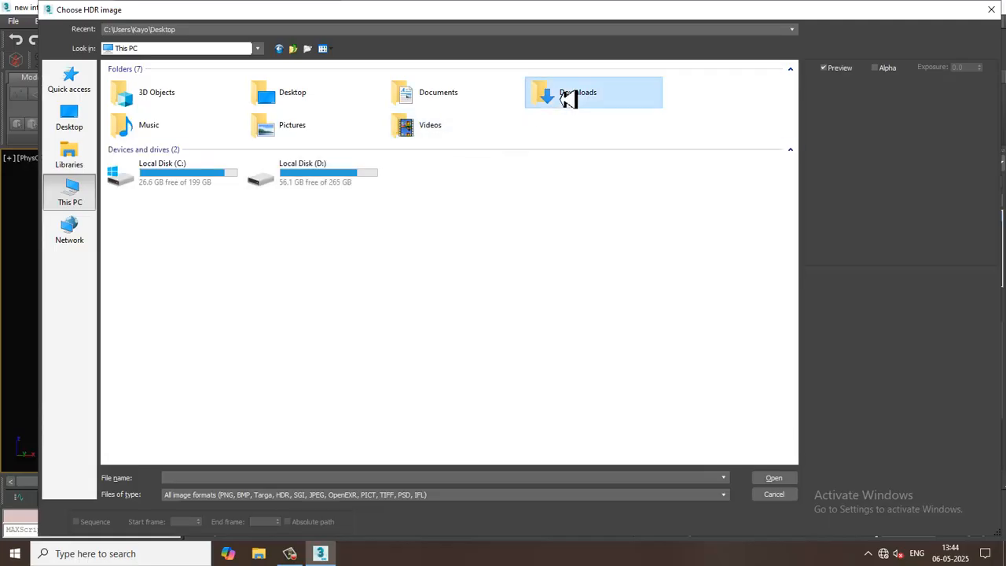
pyautogui.doubleClick(568, 97)
pyautogui.scroll(-5, 188, 343)
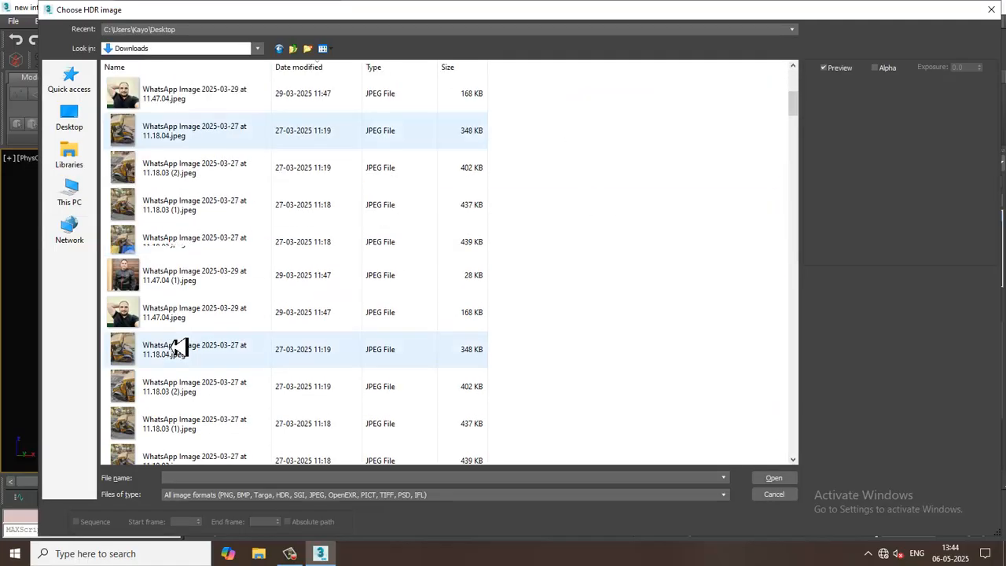
pyautogui.scroll(-15, 177, 349)
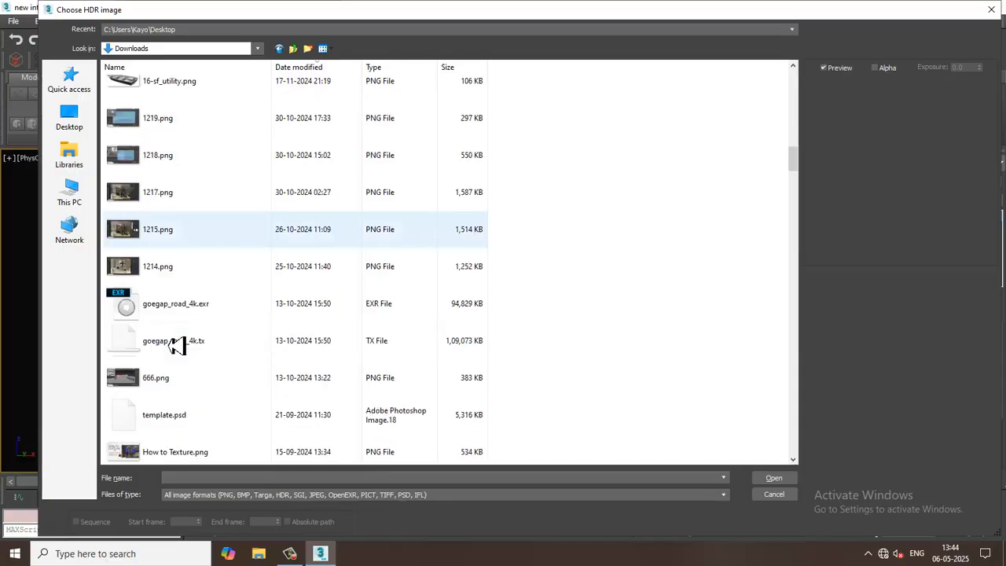
pyautogui.scroll(-3, 177, 346)
pyautogui.scroll(-1, 230, 255)
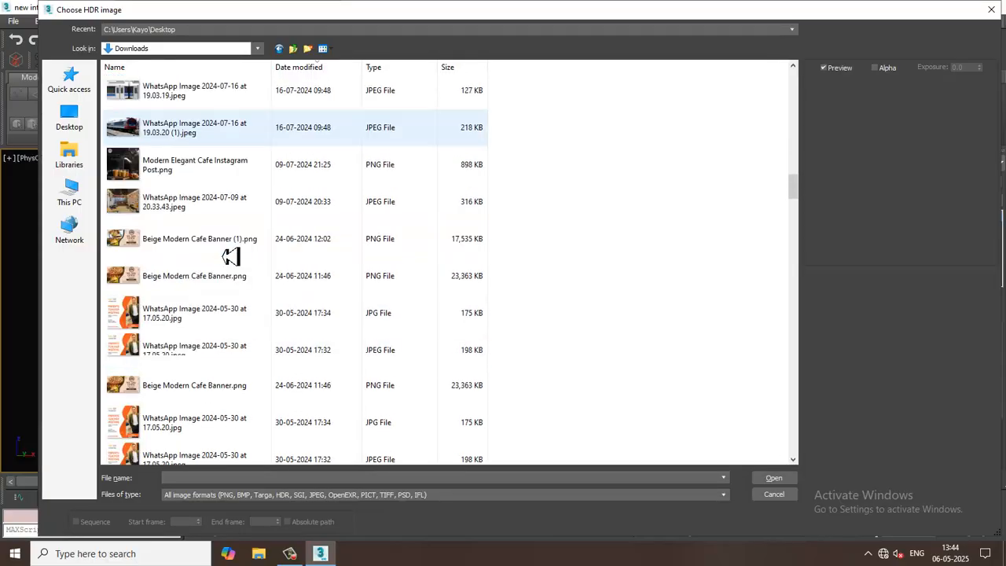
pyautogui.scroll(-1, 230, 260)
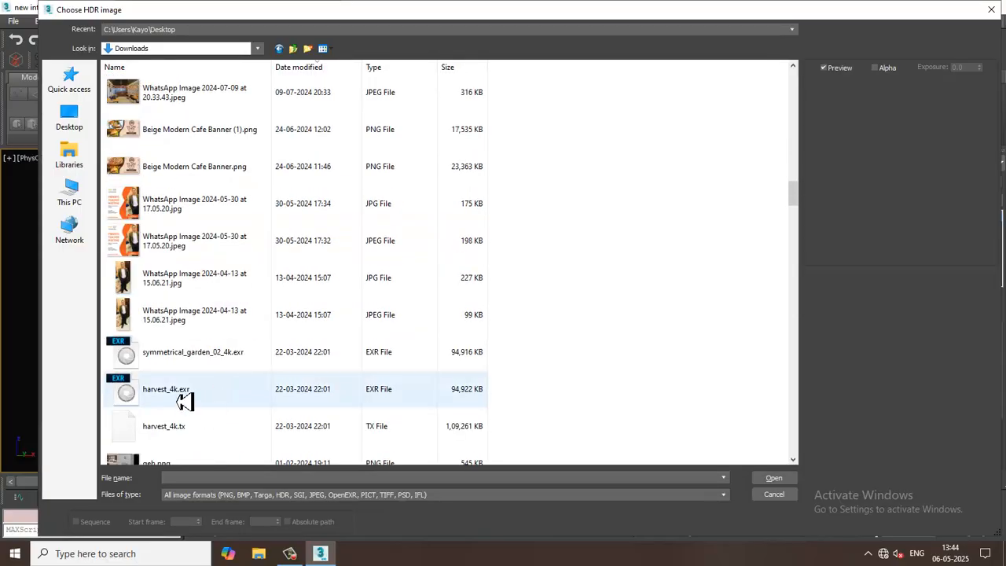
pyautogui.doubleClick(155, 361)
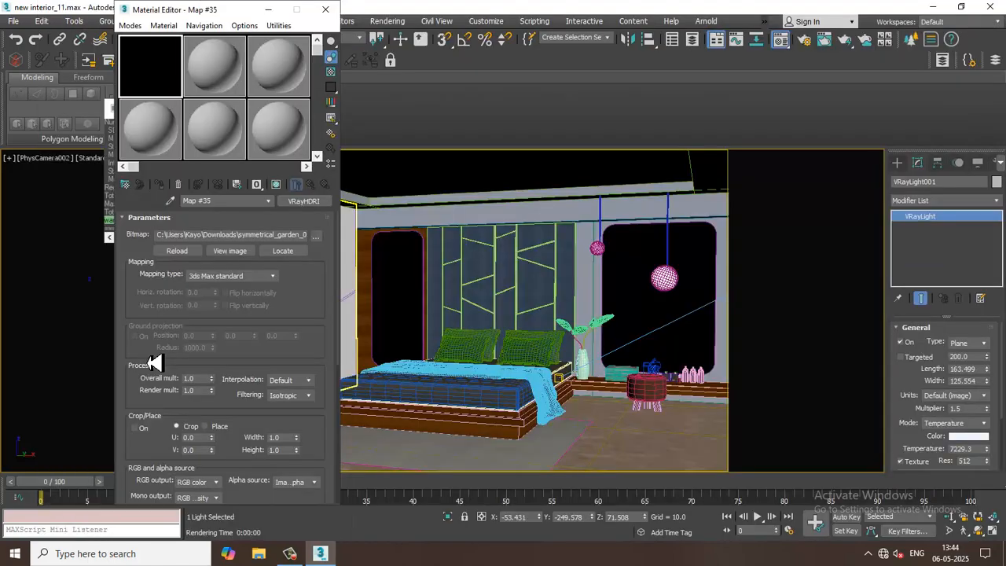
pyautogui.click(234, 279)
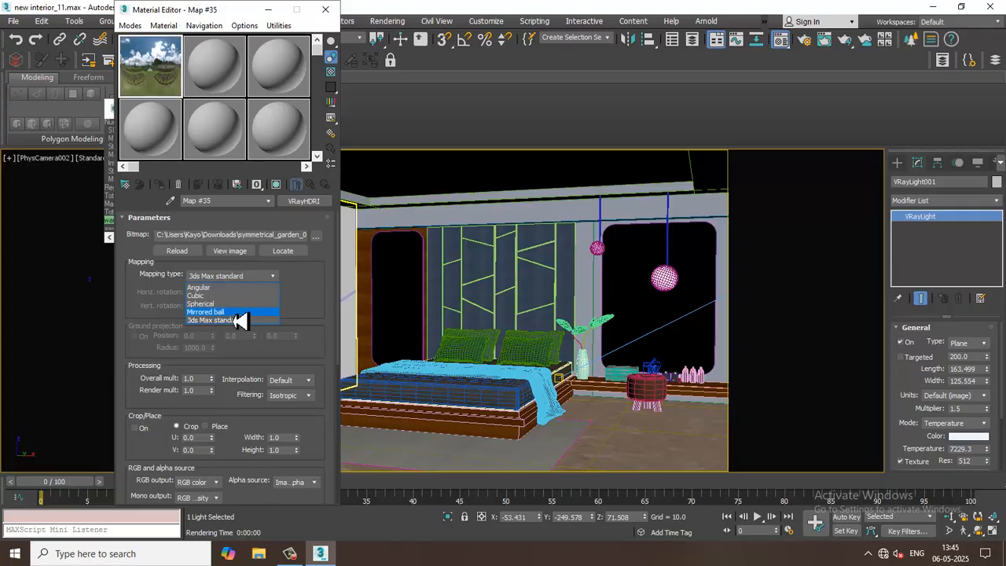
pyautogui.click(228, 305)
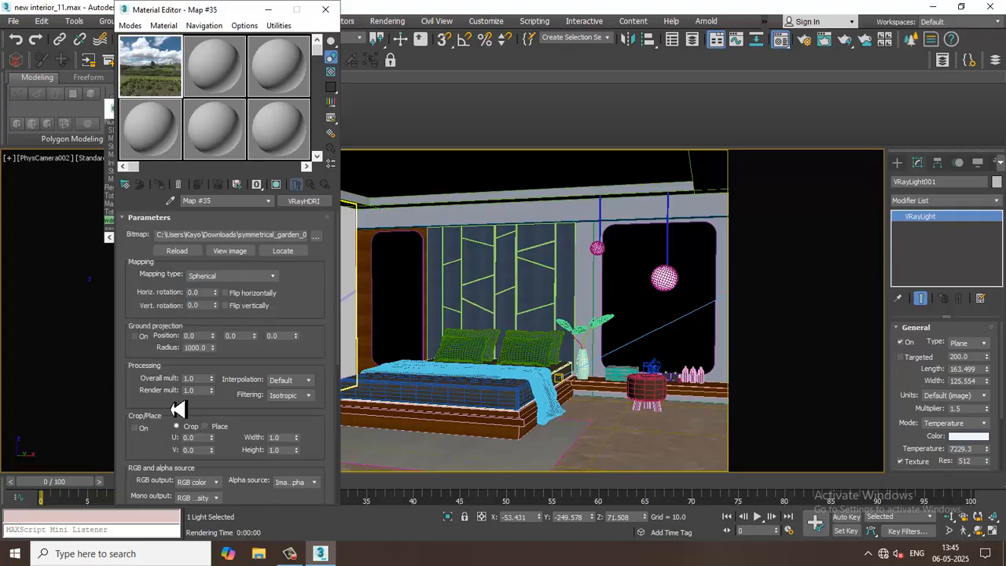
# - Start another test render of the PhysCamera002 view and close the V-Ray frame buffer
pyautogui.click(388, 21)
pyautogui.click(398, 43)
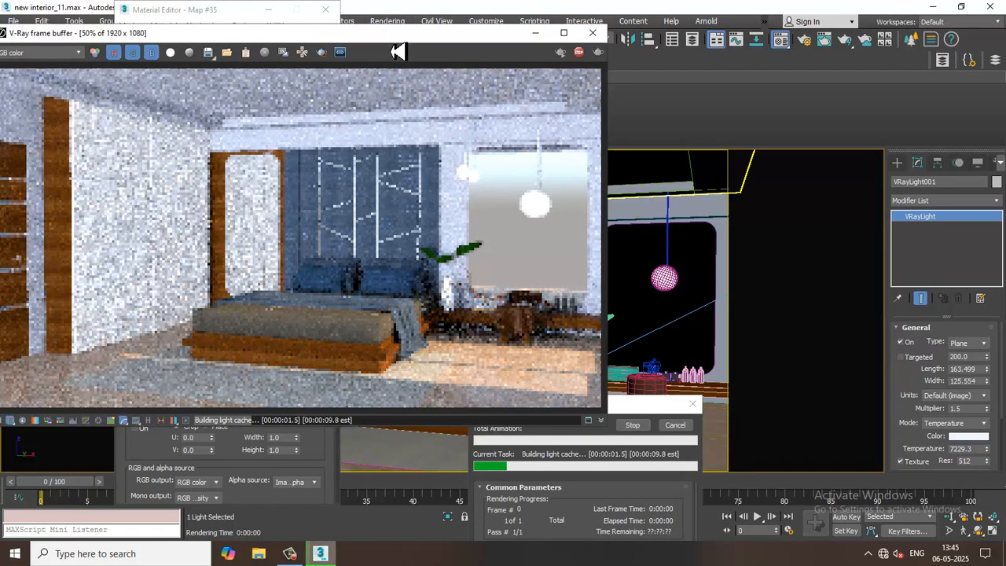
pyautogui.click(593, 33)
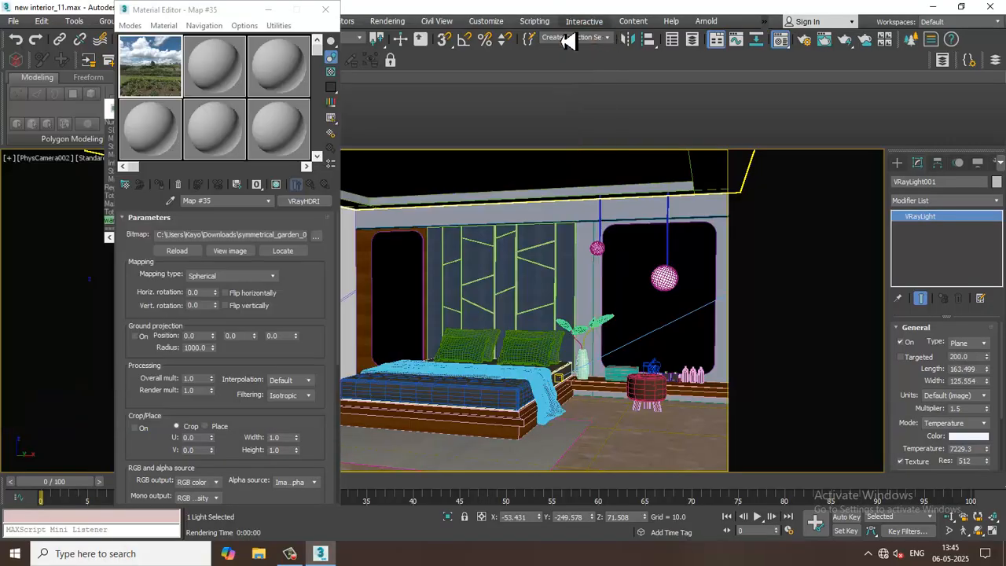
# - Clear the DefaultVRaySky environment map and assign the garden VRayHDRI map from the first sample slot in its place
pyautogui.click(388, 21)
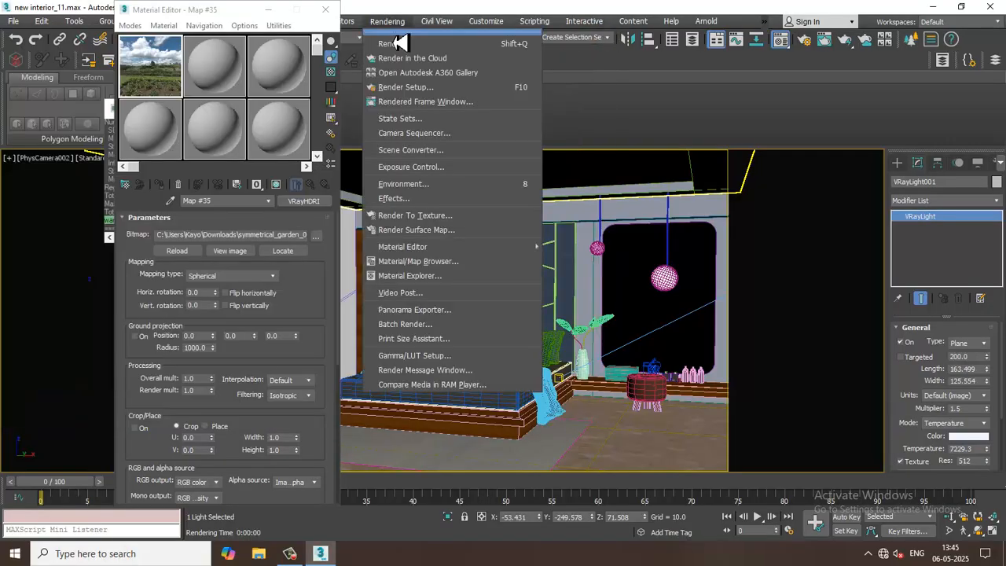
pyautogui.click(467, 184)
pyautogui.rightClick(542, 166)
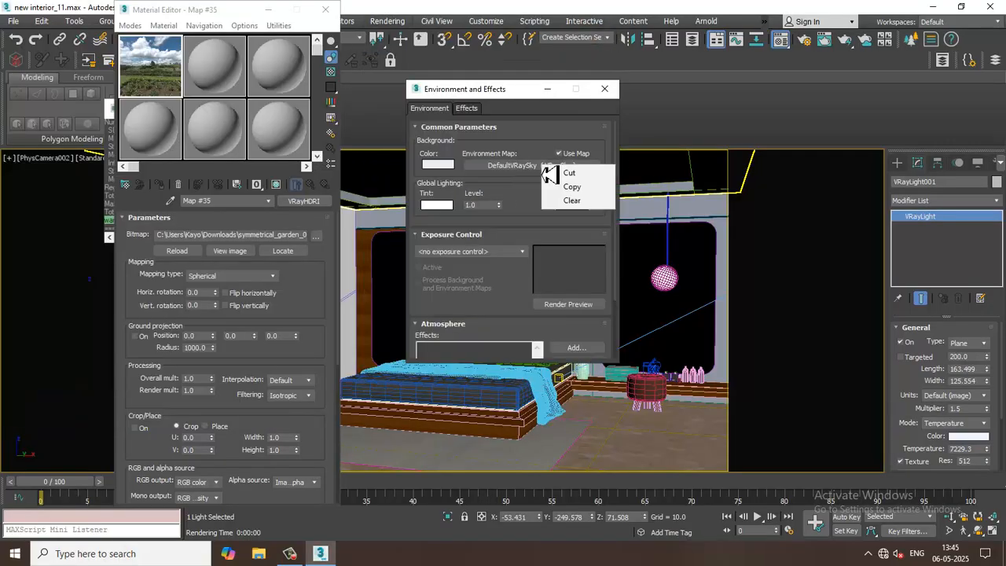
pyautogui.click(580, 201)
pyautogui.click(327, 135)
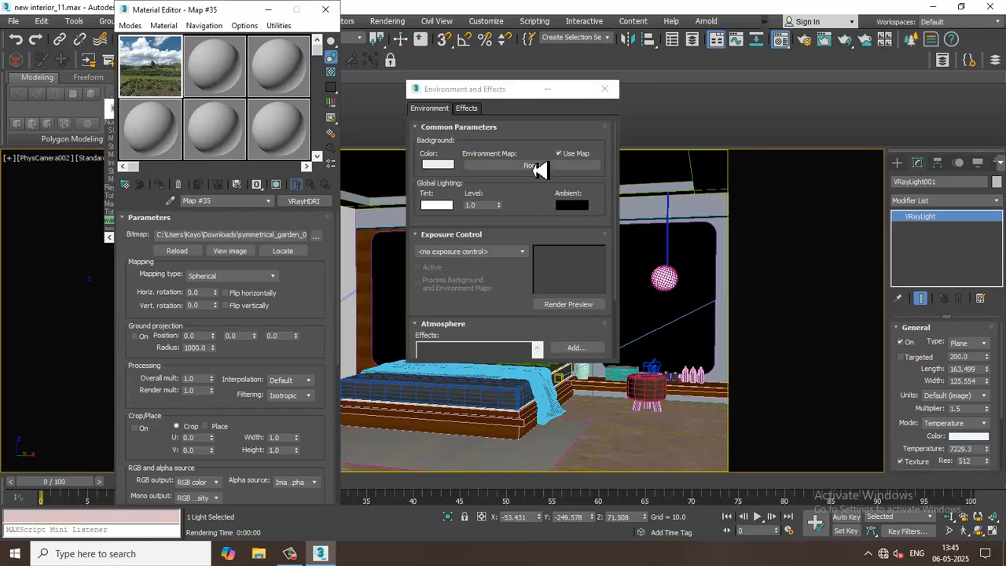
pyautogui.moveTo(543, 173); pyautogui.dragTo(542, 170)
pyautogui.click(482, 265)
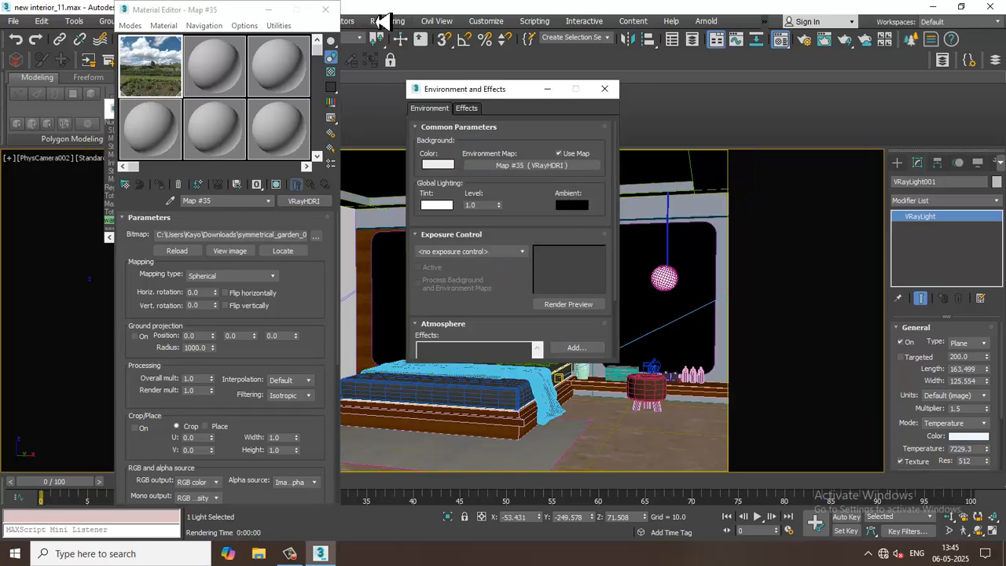
# - Test-render the camera view with the HDRI background, stop it, close the frame buffer and minimize the environment settings
pyautogui.click(388, 20)
pyautogui.click(401, 45)
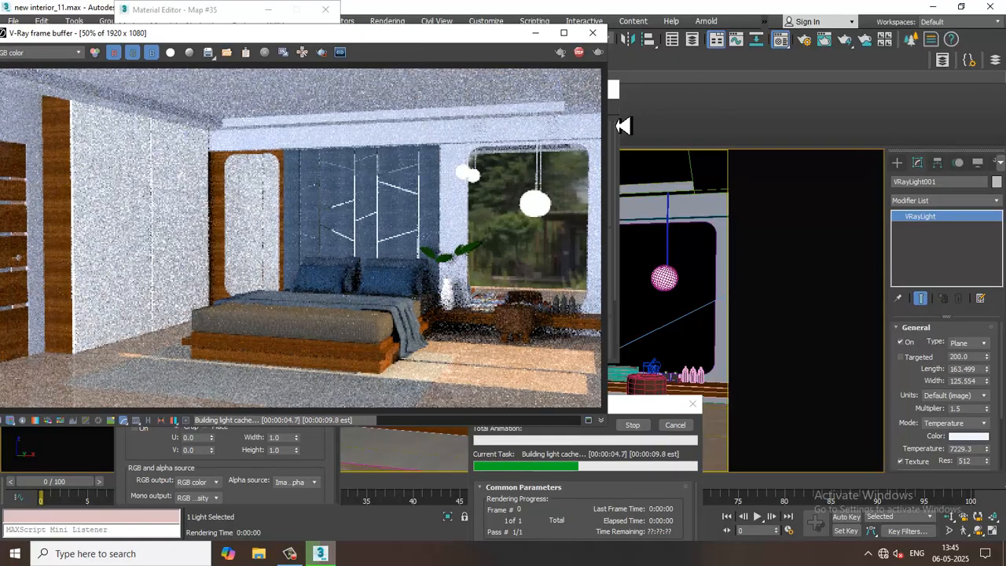
pyautogui.press('Escape')
pyautogui.click(593, 33)
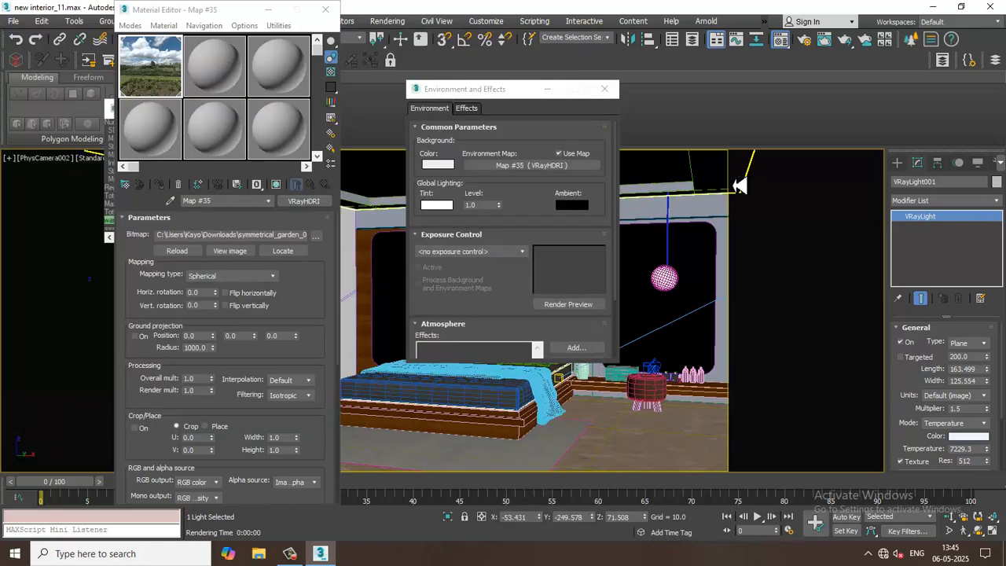
pyautogui.moveTo(498, 293); pyautogui.dragTo(487, 177)
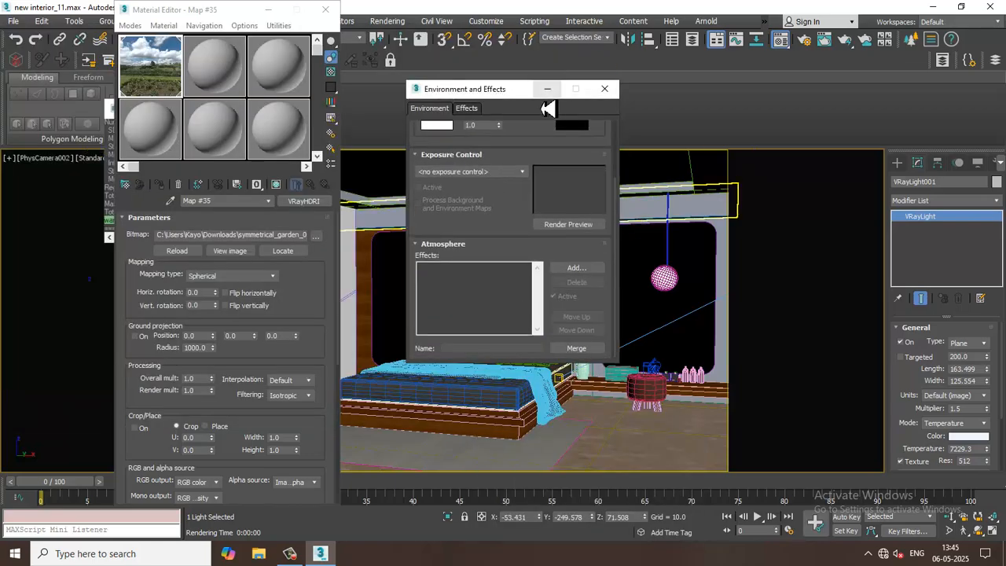
pyautogui.click(547, 89)
# - Enable the GI environment override in the V-Ray render setup and assign the VRayHDRI map to it as an instance
pyautogui.click(388, 21)
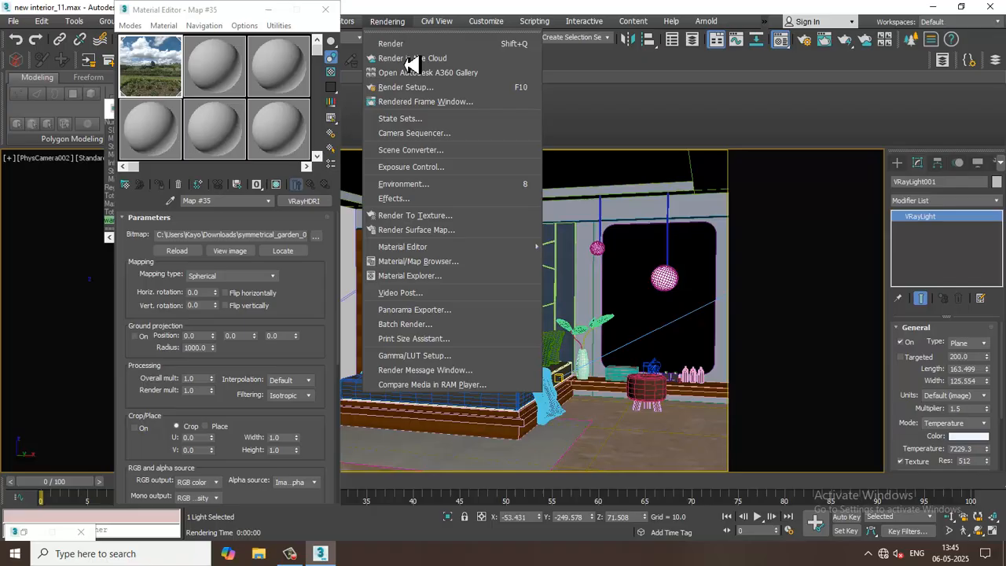
pyautogui.click(439, 92)
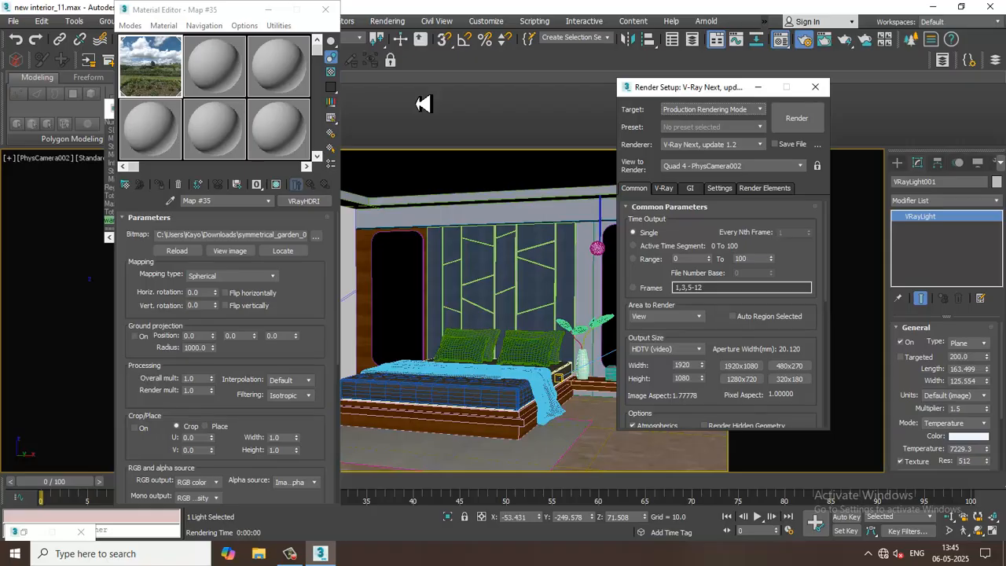
pyautogui.click(665, 189)
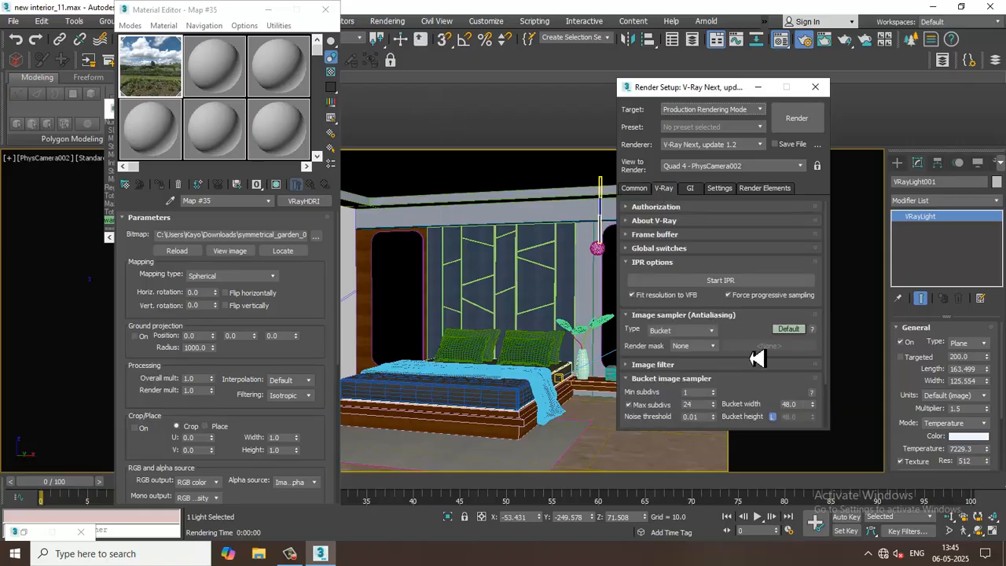
pyautogui.moveTo(756, 336); pyautogui.dragTo(758, 207)
pyautogui.click(681, 397)
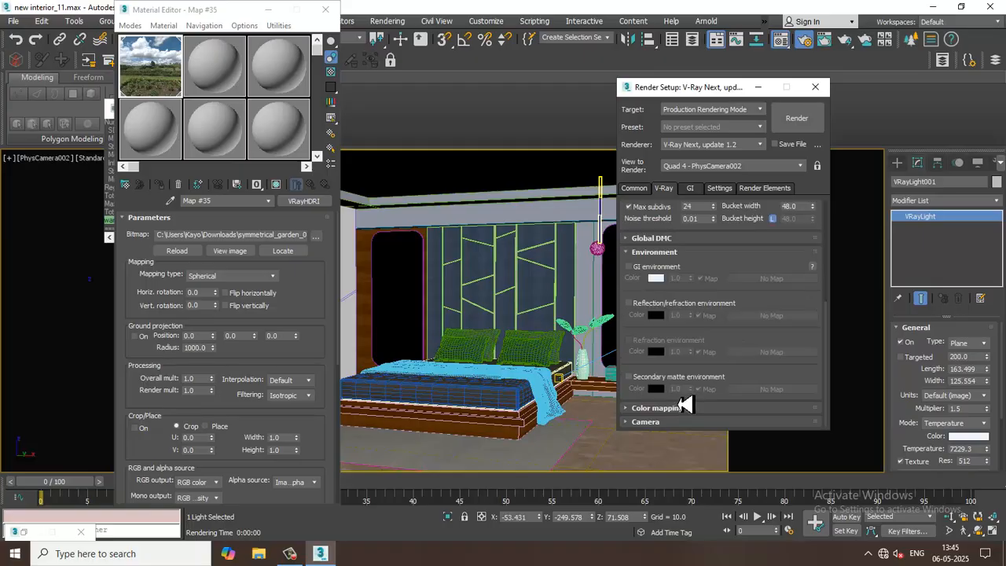
pyautogui.click(629, 268)
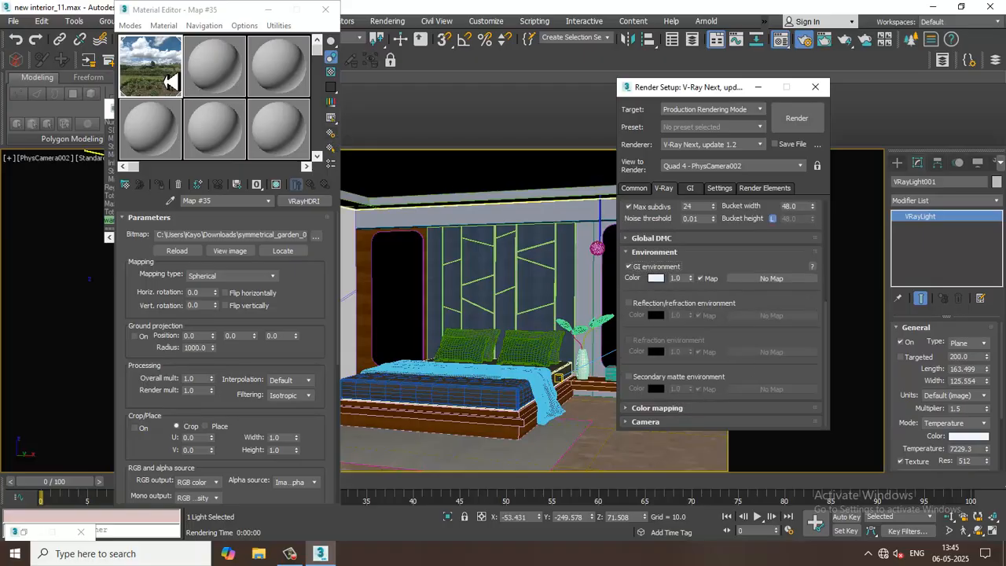
pyautogui.moveTo(170, 83); pyautogui.dragTo(736, 253)
pyautogui.moveTo(764, 283); pyautogui.dragTo(766, 285)
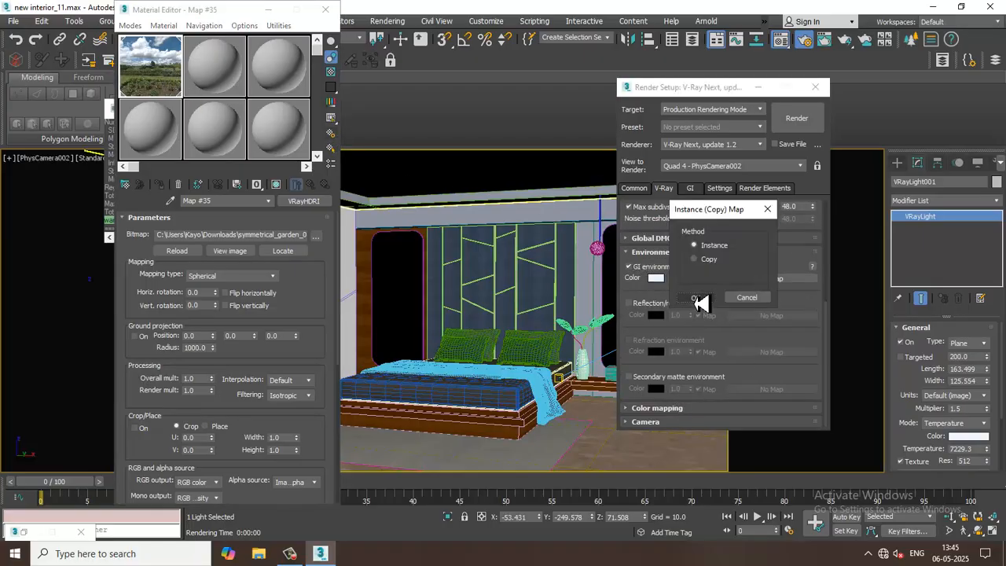
pyautogui.click(697, 299)
# - Set the V-Ray color mapping type to Exponential
pyautogui.click(653, 409)
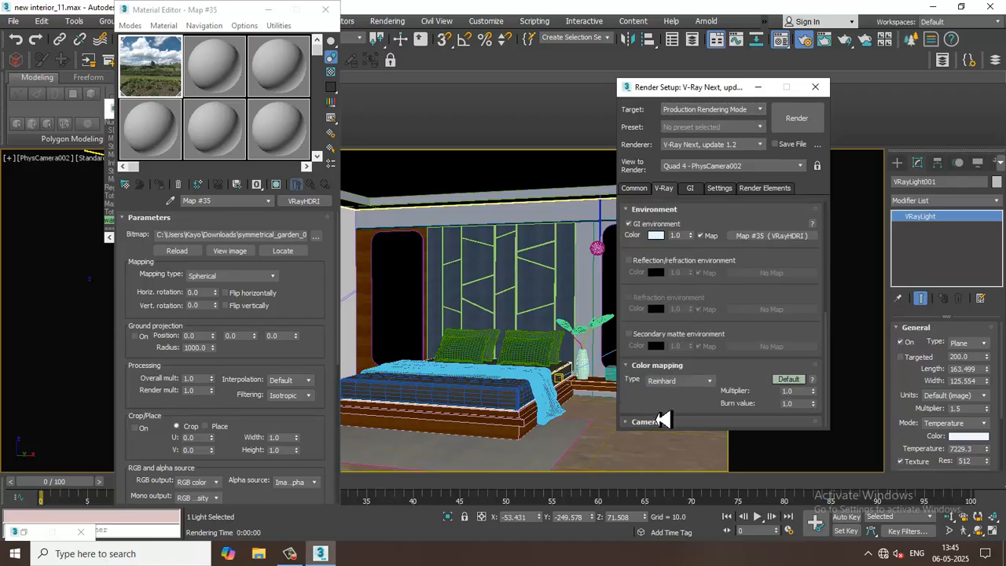
pyautogui.click(682, 382)
pyautogui.click(675, 400)
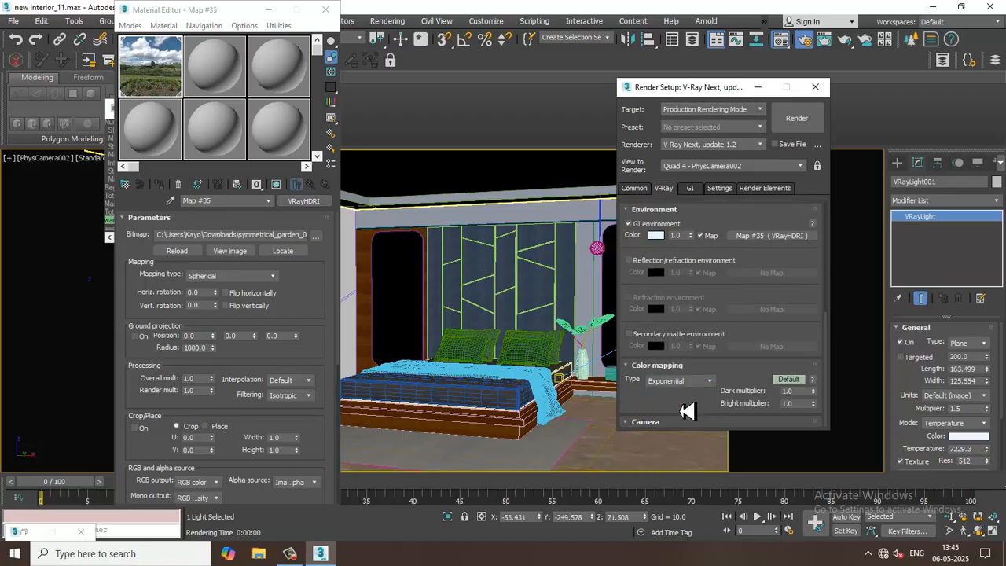
# - Test-render with the new color mapping, stop it, and close the render setup and the frame buffer
pyautogui.click(796, 126)
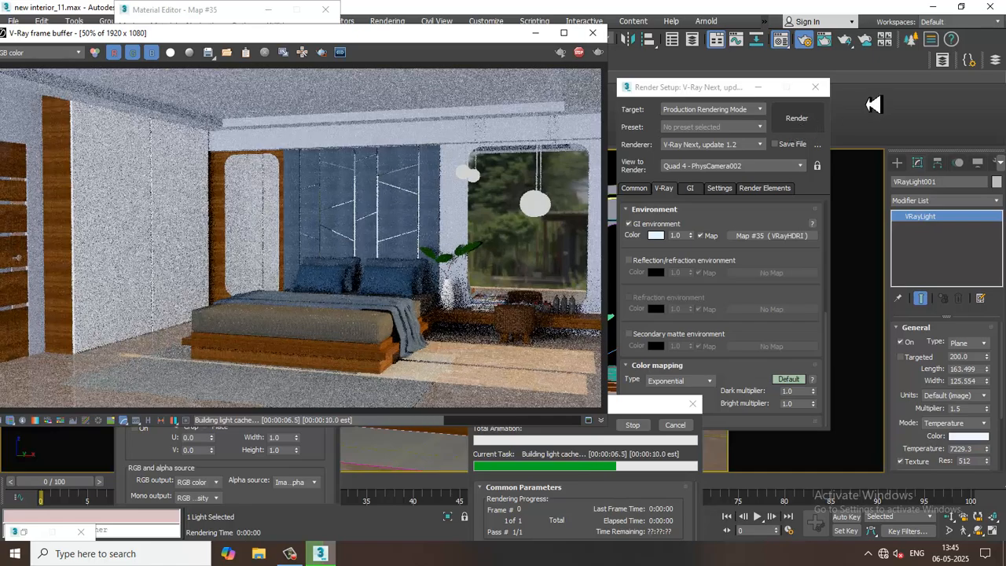
pyautogui.press('Escape')
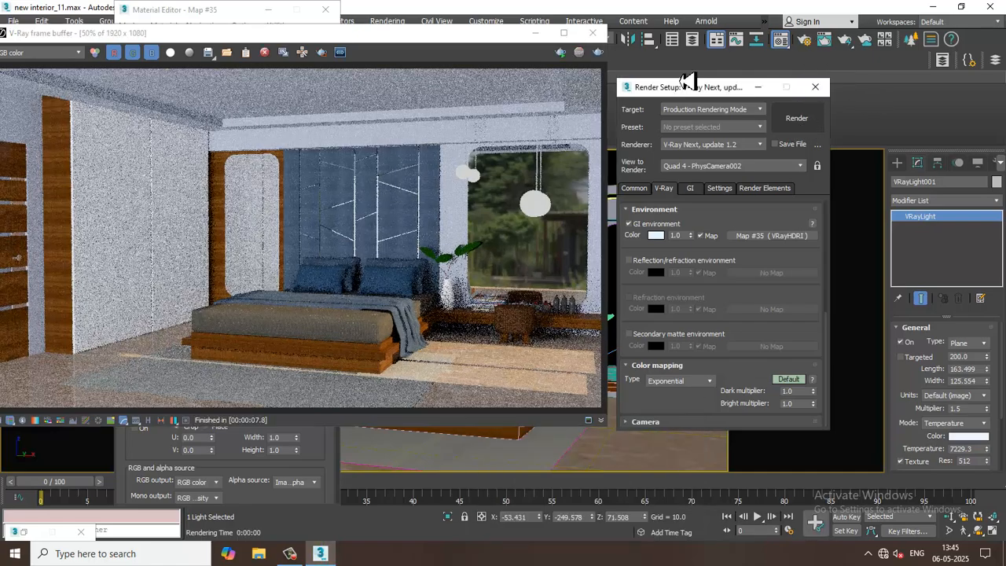
pyautogui.click(815, 87)
pyautogui.click(593, 33)
# - Switch to the perspective view, select VRaySun001 outside the room and change its intensity multiplier
pyautogui.click(663, 274)
pyautogui.press('p')
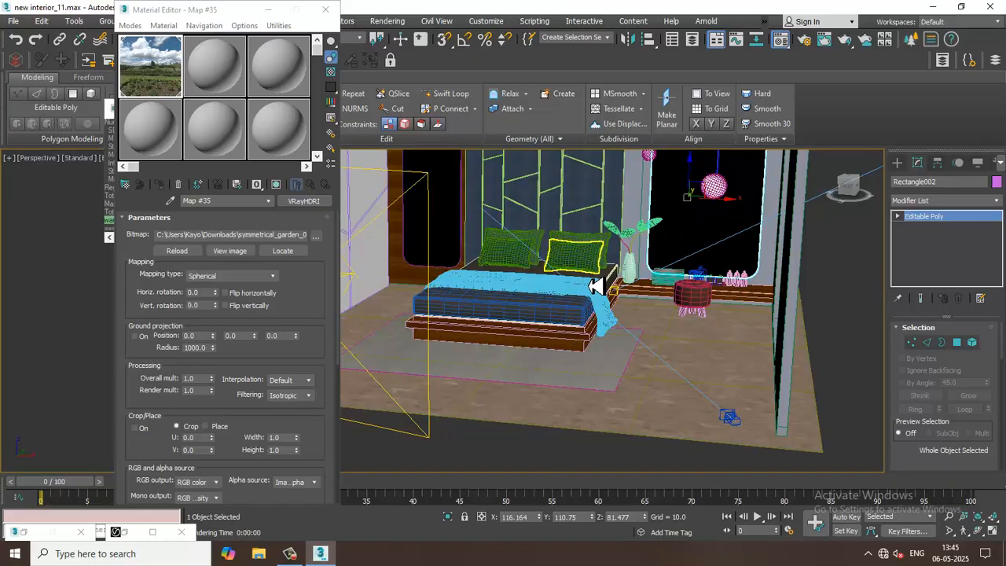
pyautogui.scroll(-5, 602, 288)
pyautogui.click(753, 211)
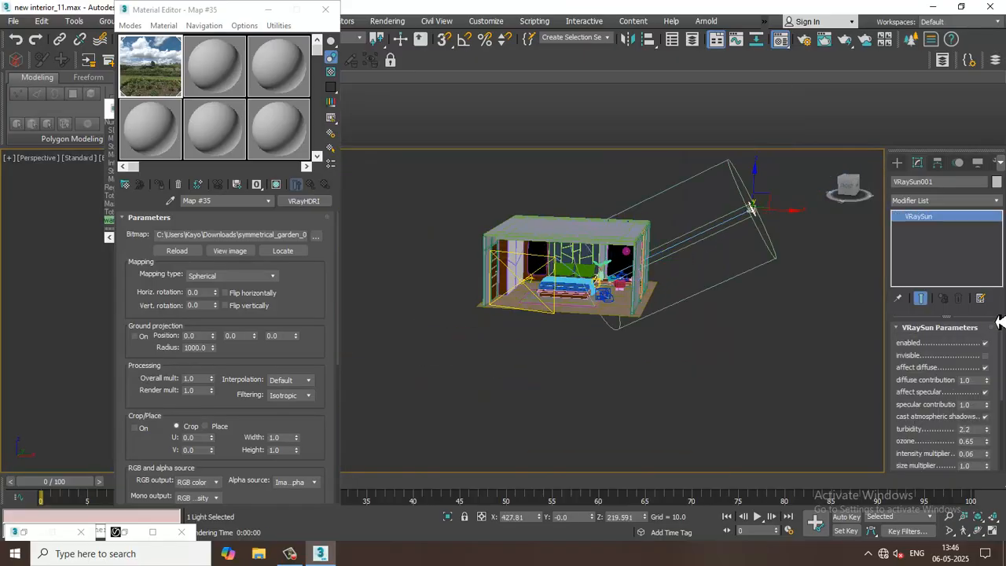
pyautogui.doubleClick(967, 455)
pyautogui.click(656, 380)
# - Return to the PhysCamera002 view and test-render the adjusted sunlight, stopping the render and closing the frame buffer
pyautogui.press('c')
pyautogui.doubleClick(472, 194)
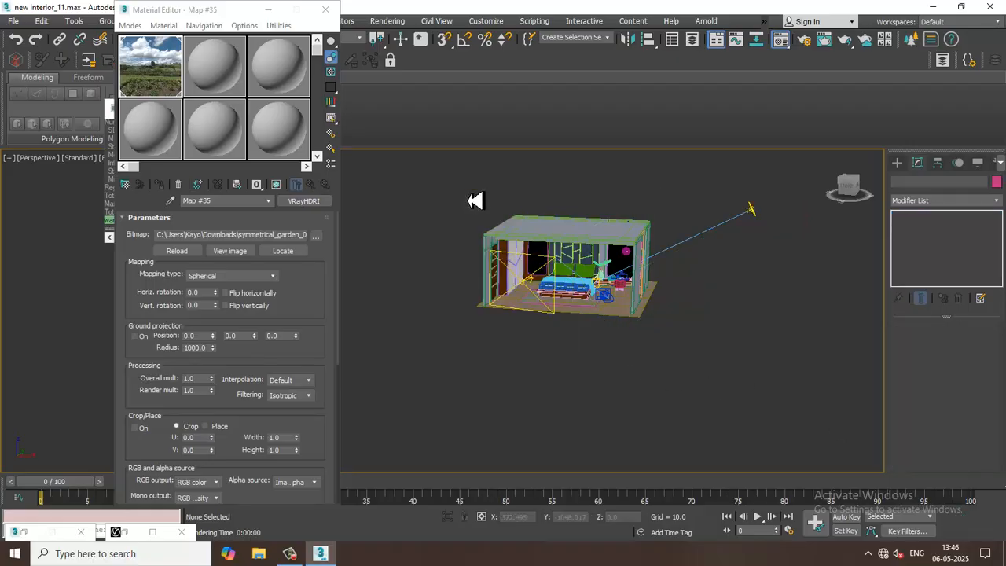
pyautogui.click(388, 21)
pyautogui.click(403, 47)
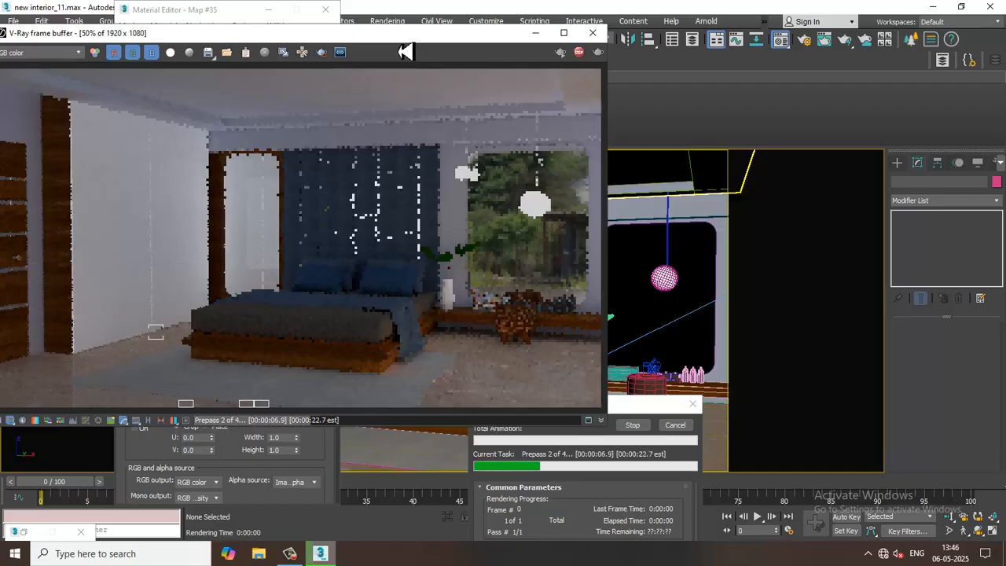
pyautogui.press('Escape')
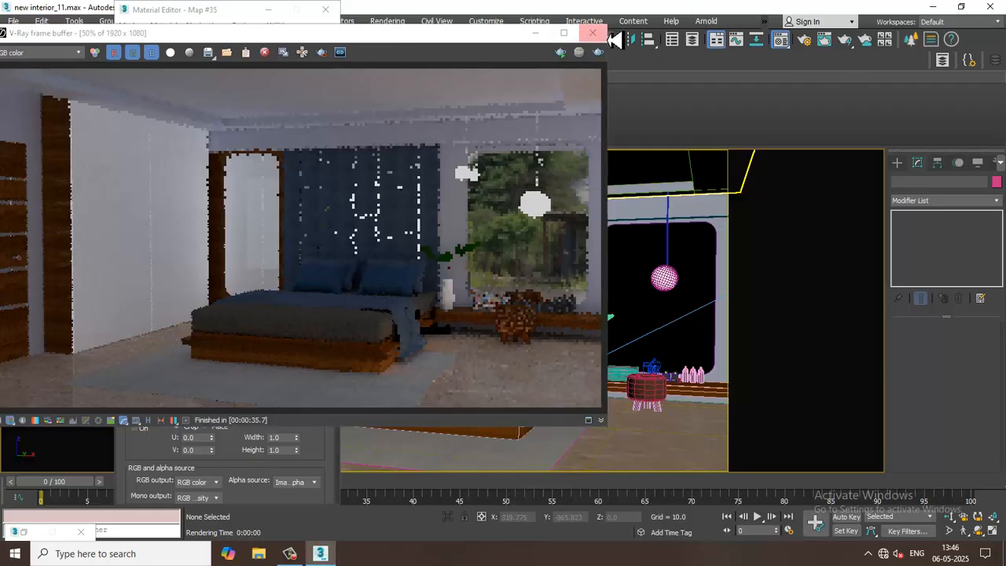
pyautogui.click(600, 33)
# - Minimize the material editor and delete the small object at the round red stool in the perspective view
pyautogui.press('p')
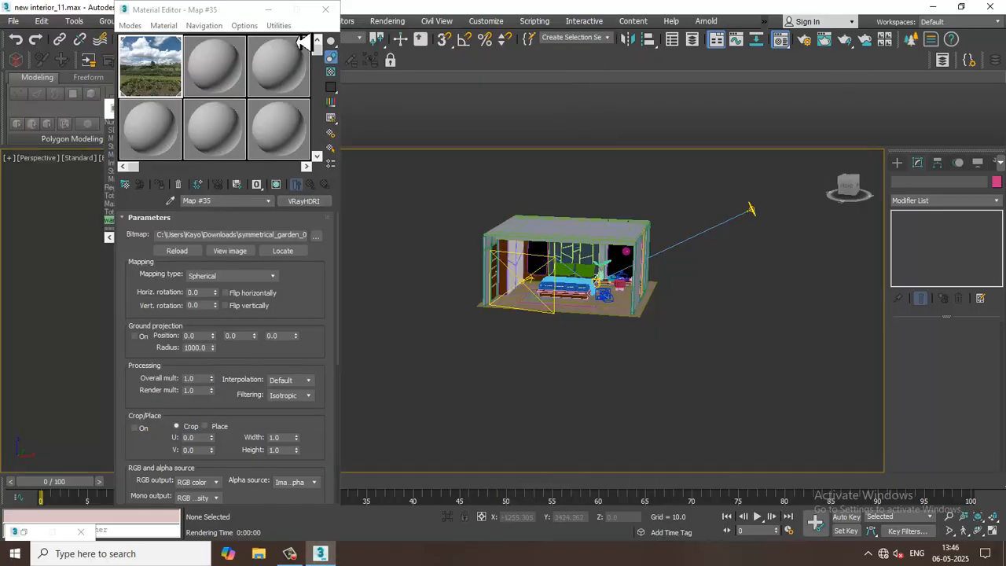
pyautogui.click(269, 11)
pyautogui.scroll(6, 603, 270)
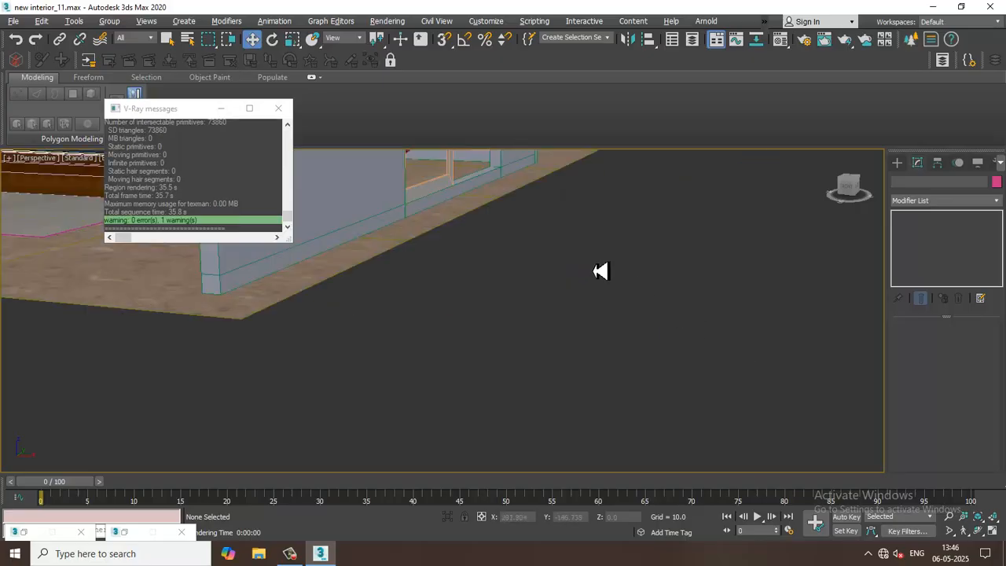
pyautogui.moveTo(536, 295); pyautogui.dragTo(787, 412, button='middle')
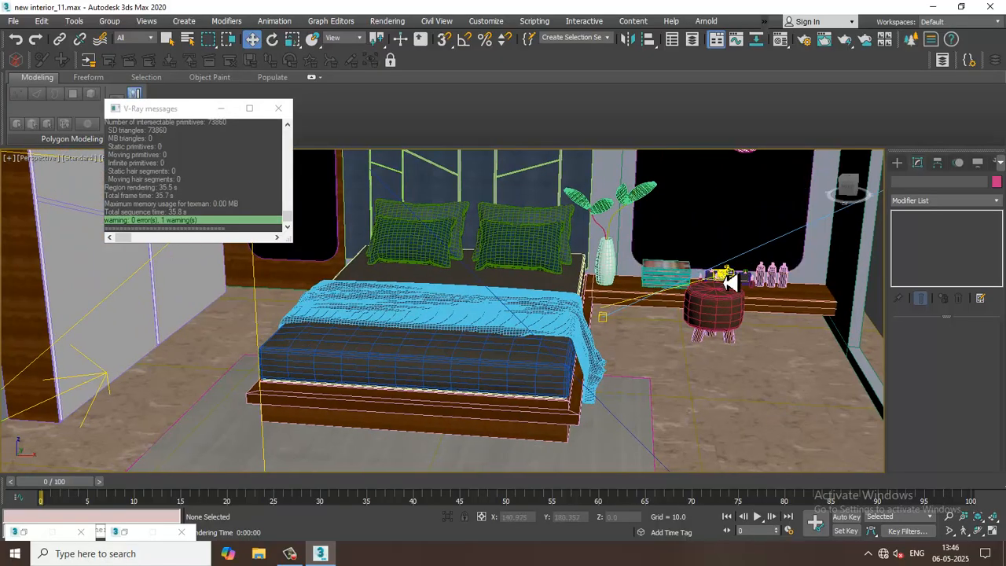
pyautogui.click(728, 282)
pyautogui.press('Delete')
# - Clone VRayLight001 about 263.4 units along the Y axis, placing the copy beside the bed
pyautogui.scroll(-6, 642, 313)
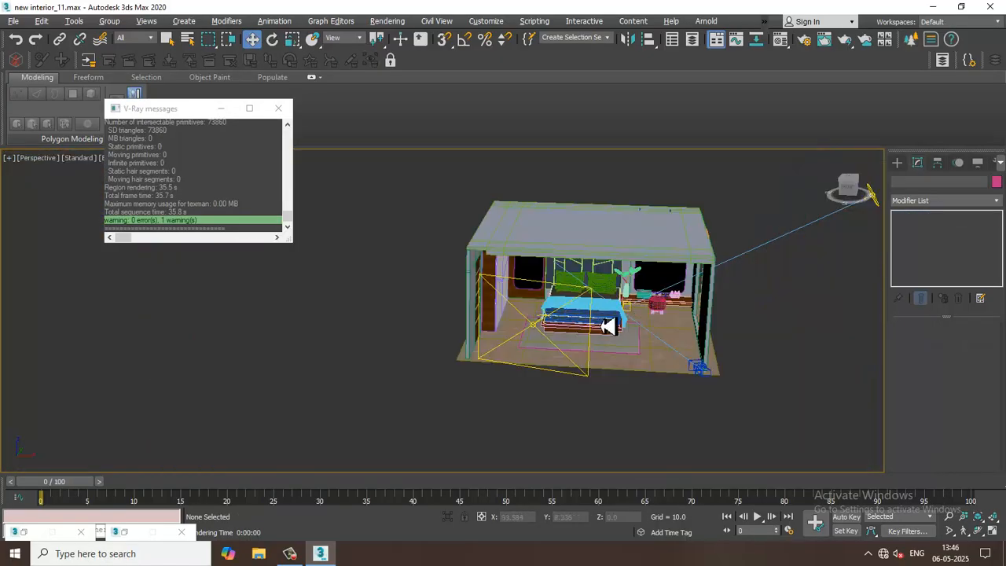
pyautogui.keyDown('alt'); pyautogui.moveTo(606, 326); pyautogui.dragTo(588, 294, button='middle'); pyautogui.keyUp('alt')
pyautogui.scroll(5, 559, 326)
pyautogui.scroll(-4, 554, 343)
pyautogui.moveTo(553, 339); pyautogui.dragTo(551, 280, button='middle')
pyautogui.keyDown('alt'); pyautogui.moveTo(551, 280); pyautogui.dragTo(602, 369, button='middle'); pyautogui.keyUp('alt')
pyautogui.click(512, 326)
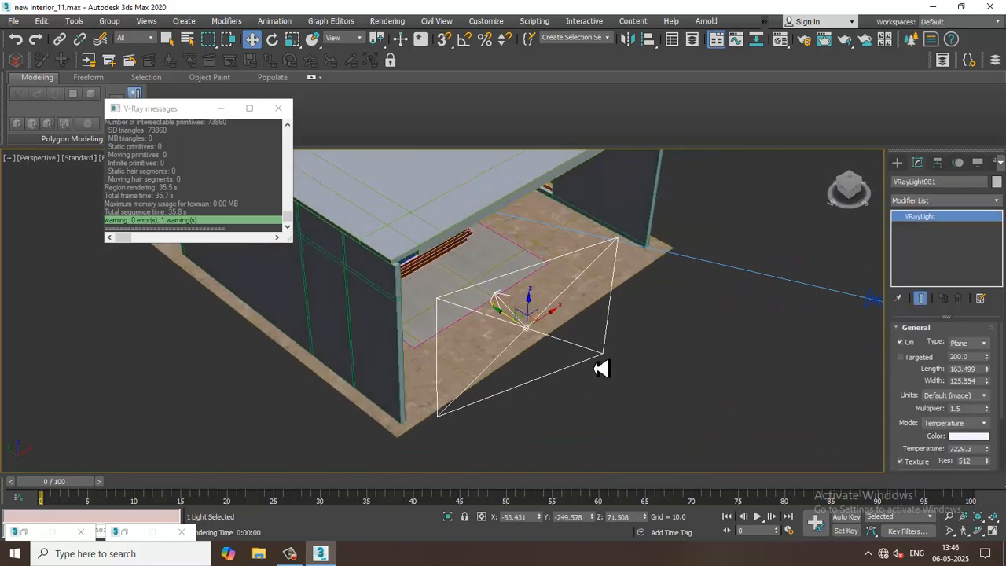
pyautogui.press('F3')
pyautogui.moveTo(532, 331)
pyautogui.keyDown('alt'); pyautogui.mouseDown(button='middle')
pyautogui.moveTo(527, 310)
pyautogui.moveTo(609, 372)
pyautogui.mouseUp(button='middle'); pyautogui.keyUp('alt')
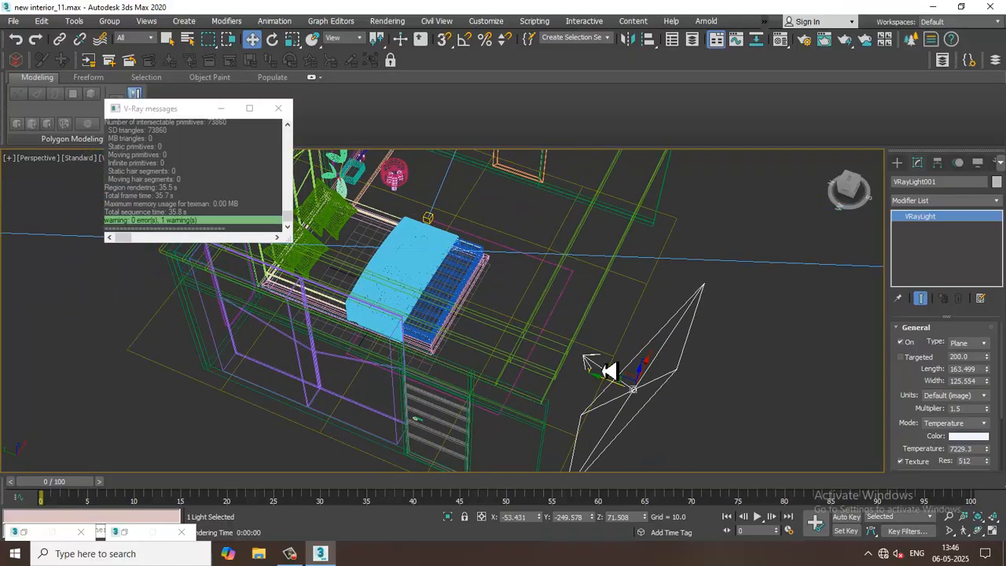
pyautogui.moveTo(605, 383)
pyautogui.keyDown('shift'); pyautogui.mouseDown()
pyautogui.moveTo(297, 283)
pyautogui.moveTo(314, 288)
pyautogui.mouseUp(); pyautogui.keyUp('shift')
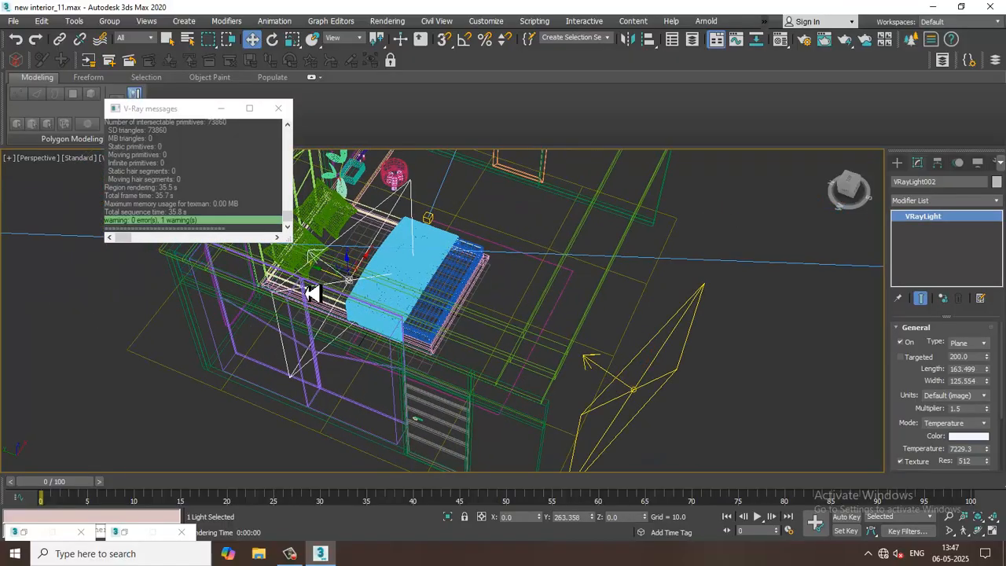
pyautogui.click(505, 329)
# - Rotate VRayLight002 about its vertical axis to face across the bed and restore the shaded display
pyautogui.press('e')
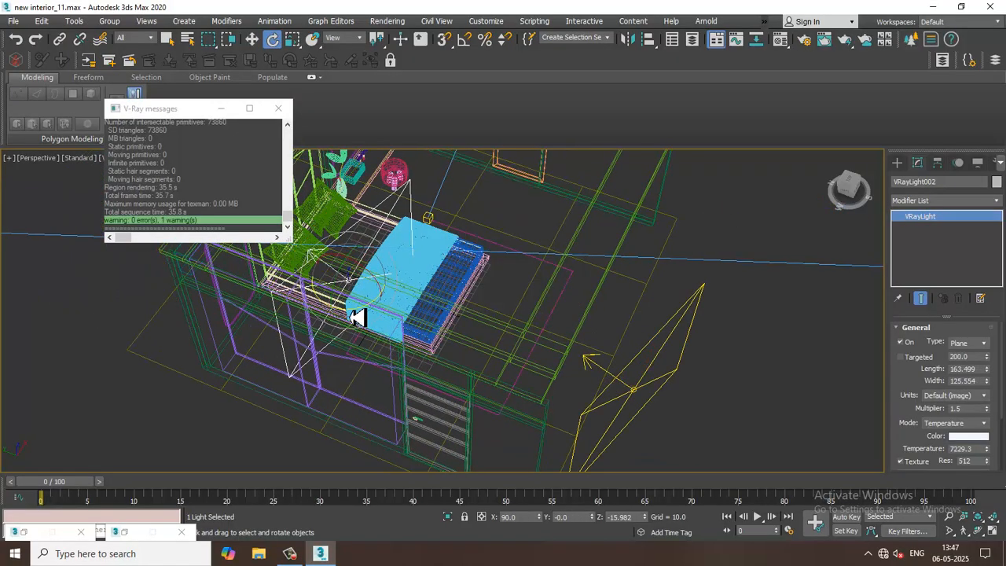
pyautogui.moveTo(365, 316); pyautogui.dragTo(263, 292)
pyautogui.keyDown('alt'); pyautogui.moveTo(264, 293); pyautogui.dragTo(482, 292, button='middle'); pyautogui.keyUp('alt')
pyautogui.press('w')
pyautogui.press('F3')
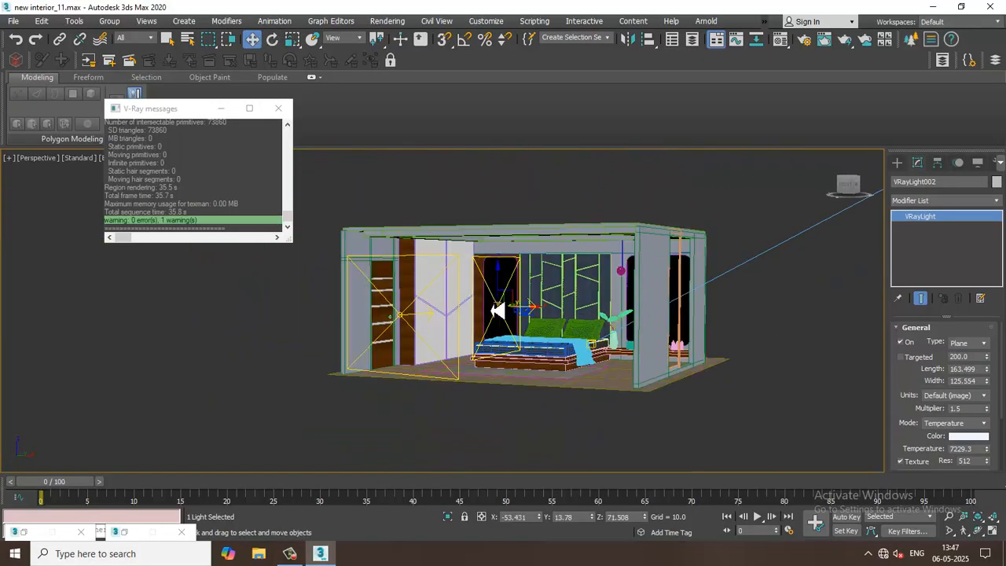
# - Assign the material editor's garden HDRI, Map #35, to VRayLight001's texture slot as an instance
pyautogui.click(446, 365)
pyautogui.keyDown('alt'); pyautogui.moveTo(668, 350); pyautogui.dragTo(673, 355, button='middle'); pyautogui.keyUp('alt')
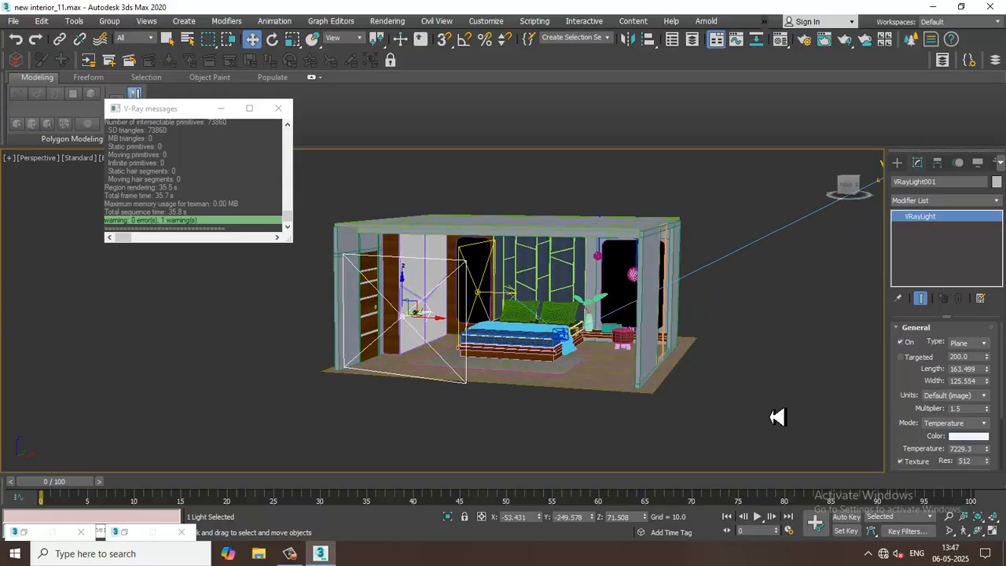
pyautogui.press('m')
pyautogui.moveTo(919, 442); pyautogui.dragTo(912, 348)
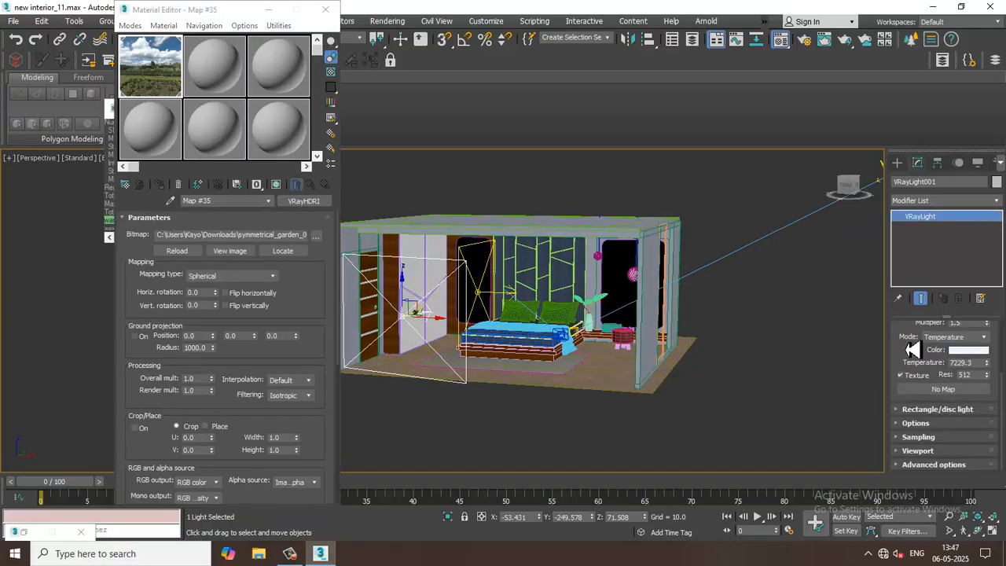
pyautogui.moveTo(159, 89); pyautogui.dragTo(612, 292)
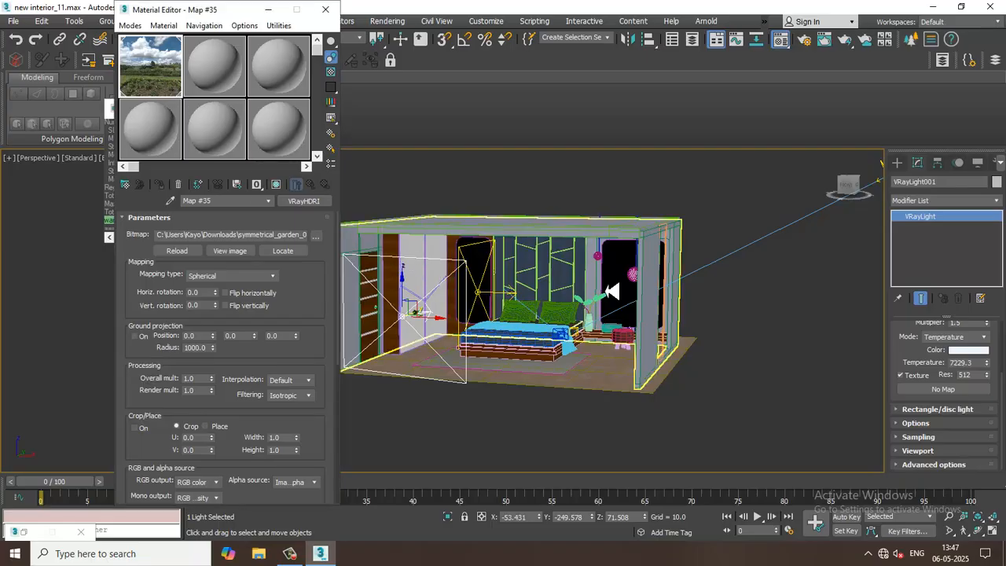
pyautogui.moveTo(942, 395); pyautogui.dragTo(943, 395)
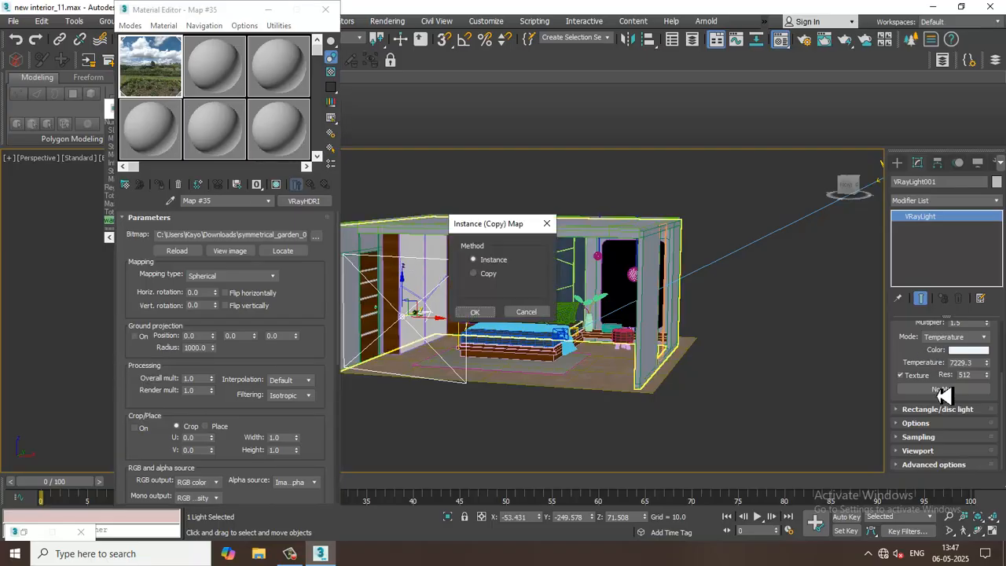
pyautogui.click(475, 313)
# - Set VRayLight002's temperature to about 6072.6 and its multiplier to 1.0
pyautogui.scroll(10, 495, 295)
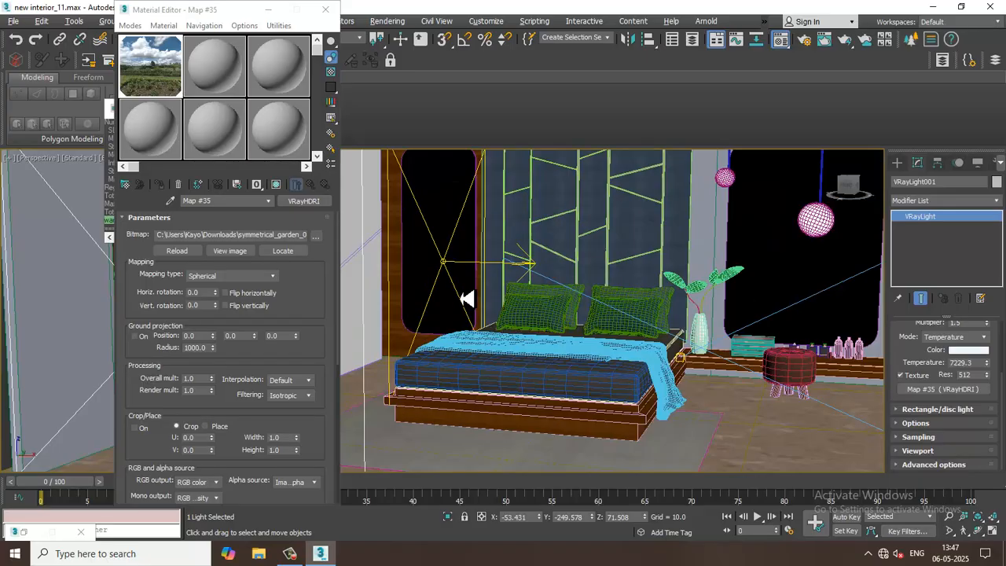
pyautogui.click(500, 371)
pyautogui.scroll(-7, 501, 371)
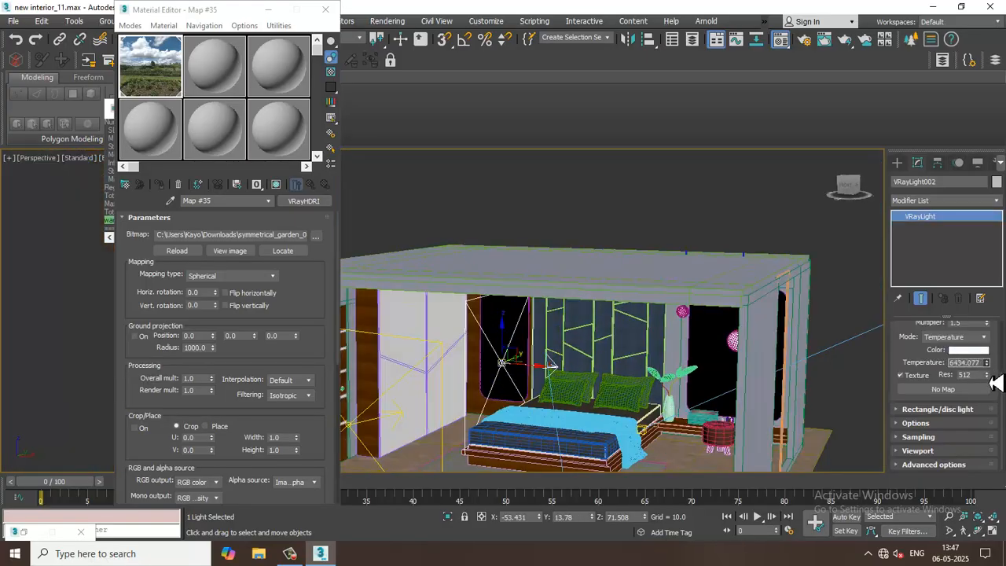
pyautogui.scroll(2, 912, 363)
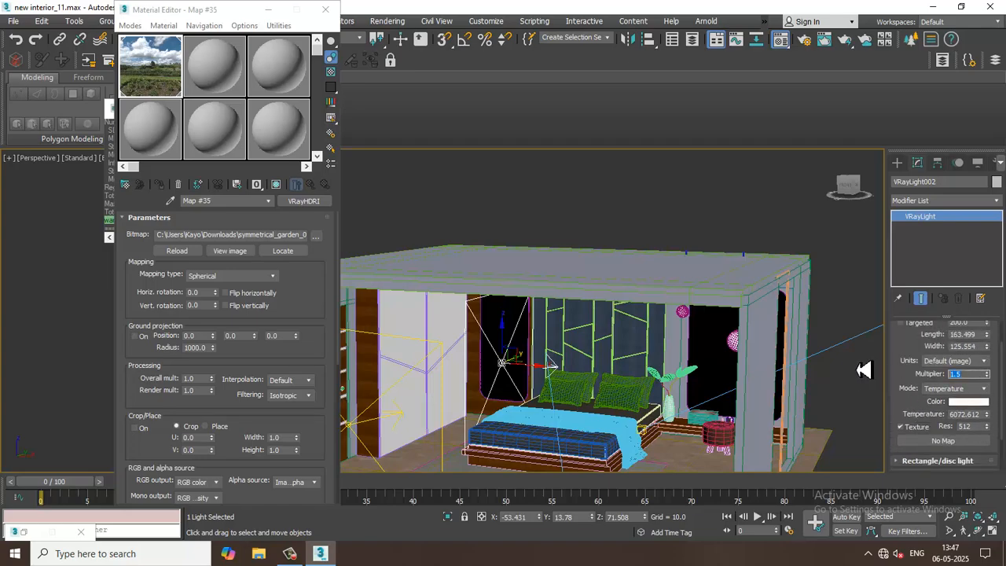
pyautogui.press('Return')
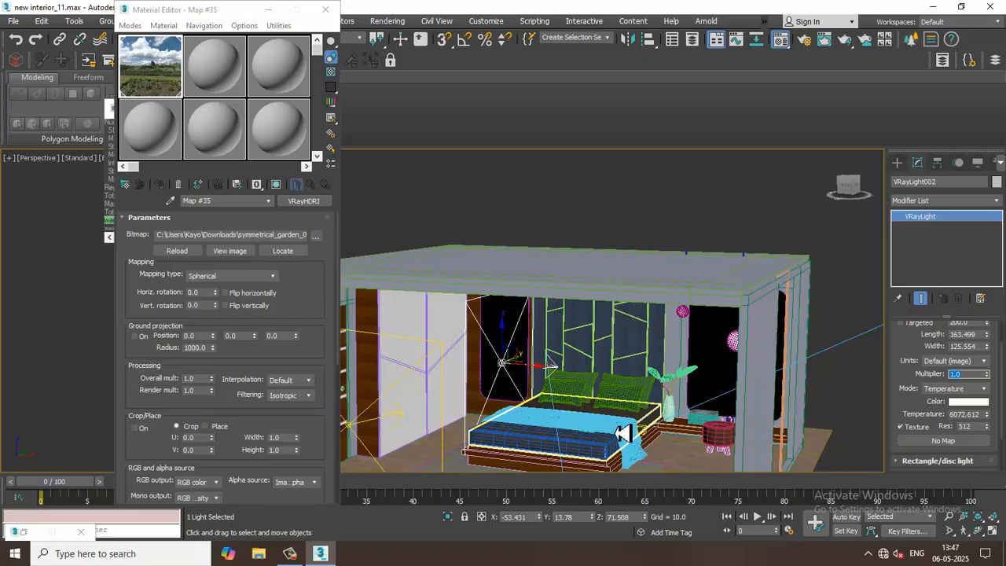
# - Move VRayLight002 about 33.5 units toward the wardrobe along the X axis and scale it uniformly to about 75%
pyautogui.keyDown('alt'); pyautogui.moveTo(563, 412); pyautogui.dragTo(573, 410, button='middle'); pyautogui.keyUp('alt')
pyautogui.moveTo(534, 368); pyautogui.dragTo(498, 369)
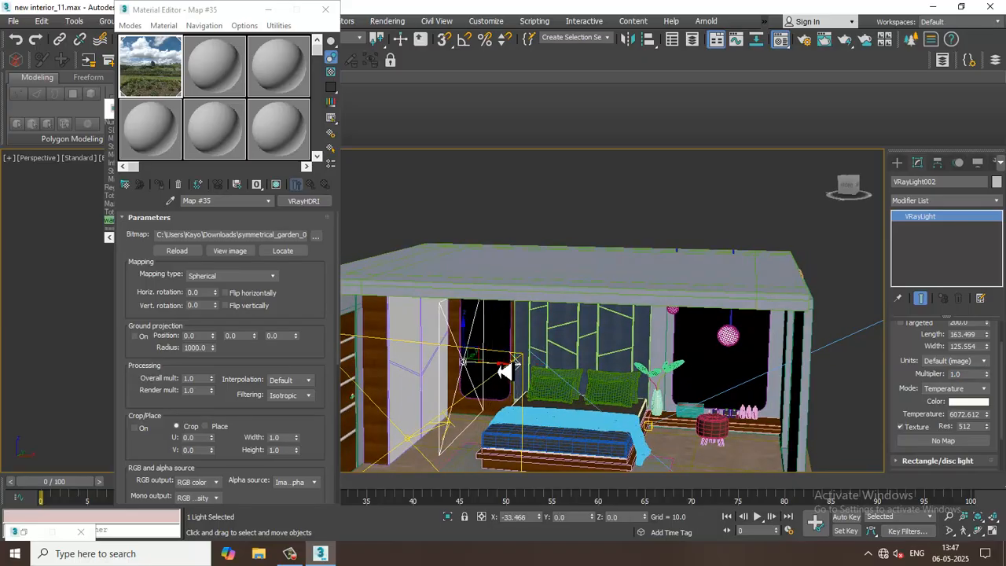
pyautogui.keyDown('alt'); pyautogui.moveTo(453, 359); pyautogui.dragTo(460, 352, button='middle'); pyautogui.keyUp('alt')
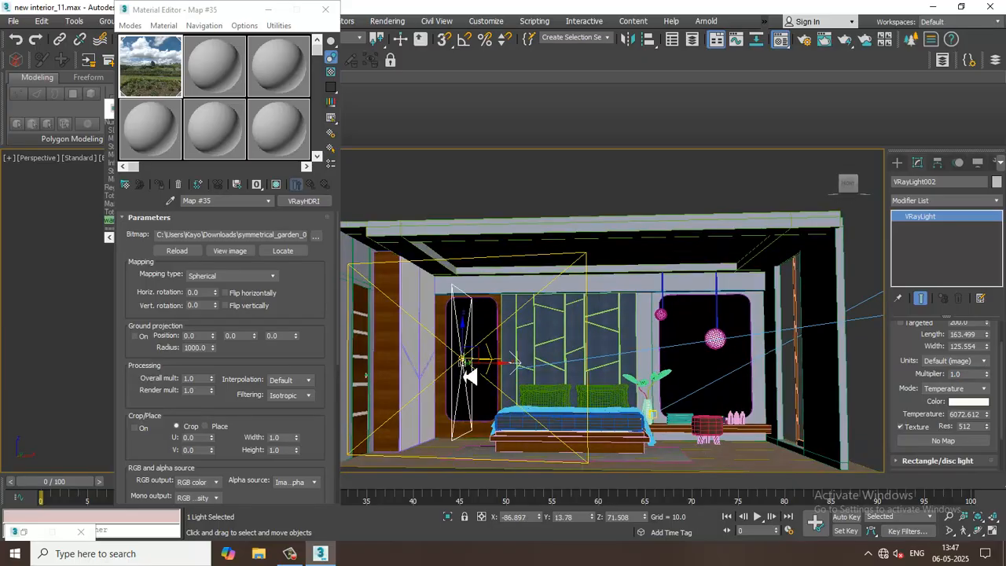
pyautogui.press('r')
pyautogui.moveTo(472, 370); pyautogui.dragTo(469, 418)
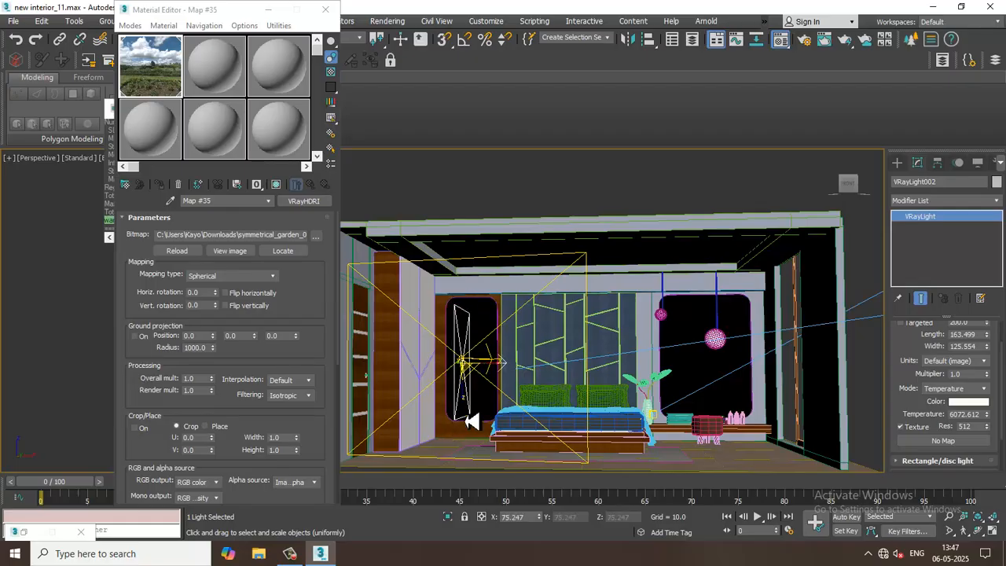
# - Raise VRayLight002 to about 107.9 on the Z axis and tilt it down toward the bed
pyautogui.click(291, 555)
pyautogui.click(291, 555)
pyautogui.keyDown('alt'); pyautogui.moveTo(525, 369); pyautogui.dragTo(476, 356, button='middle'); pyautogui.keyUp('alt')
pyautogui.press('w')
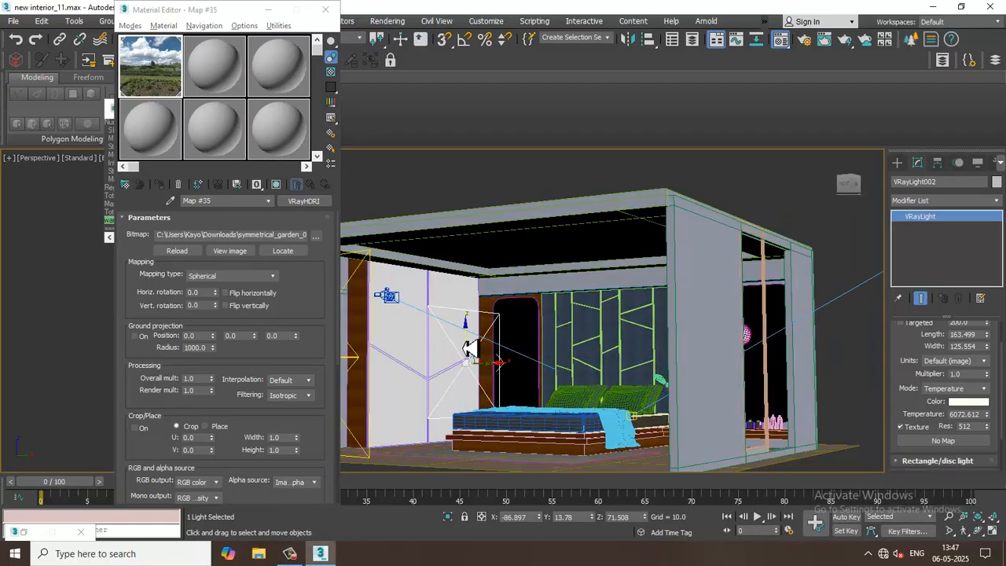
pyautogui.press('e')
pyautogui.keyDown('alt'); pyautogui.moveTo(461, 308); pyautogui.dragTo(499, 336, button='middle'); pyautogui.keyUp('alt')
# - Return to the PhysCamera002 view and test-render the repositioned plane light
pyautogui.press('c')
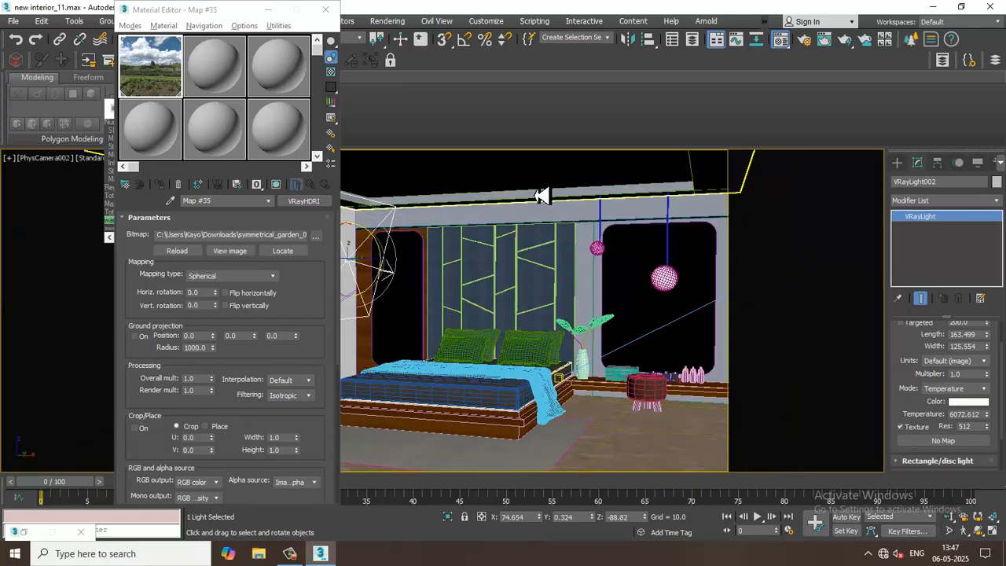
pyautogui.moveTo(541, 195); pyautogui.dragTo(507, 236)
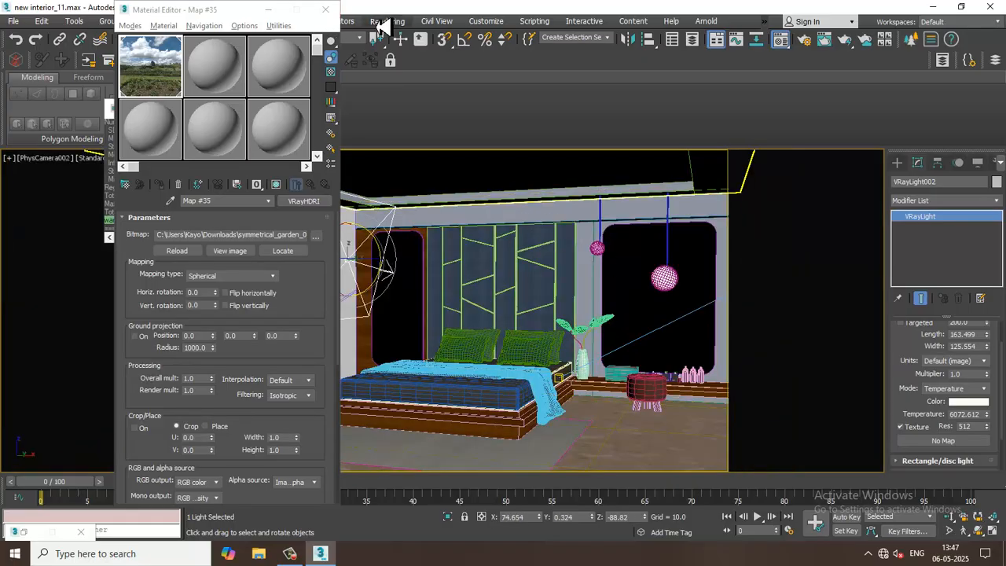
pyautogui.click(388, 20)
pyautogui.click(398, 39)
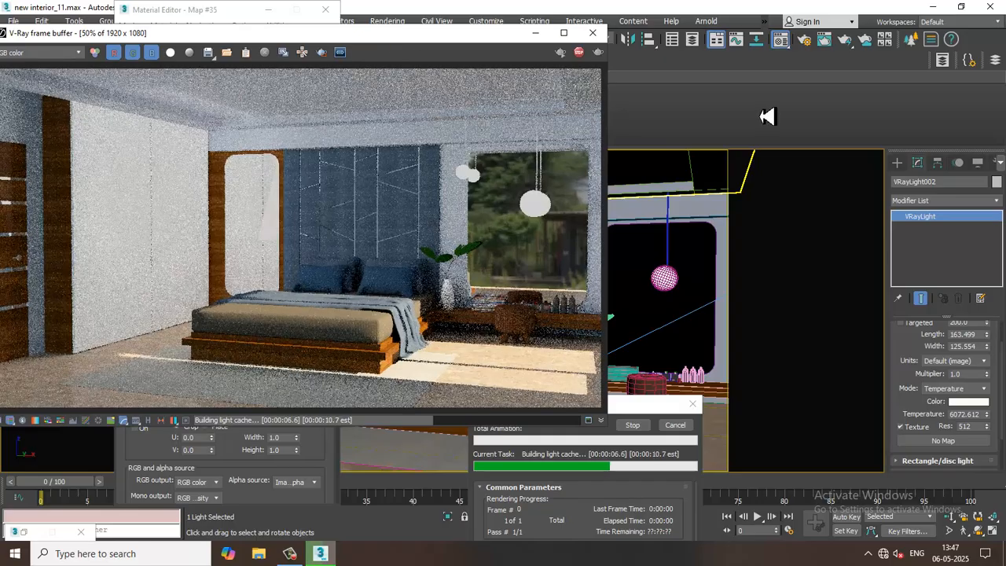
# - Close the frame buffer, set VRayLight002's multiplier to 0.3, and close the material editor and V-Ray messages windows
pyautogui.click(592, 33)
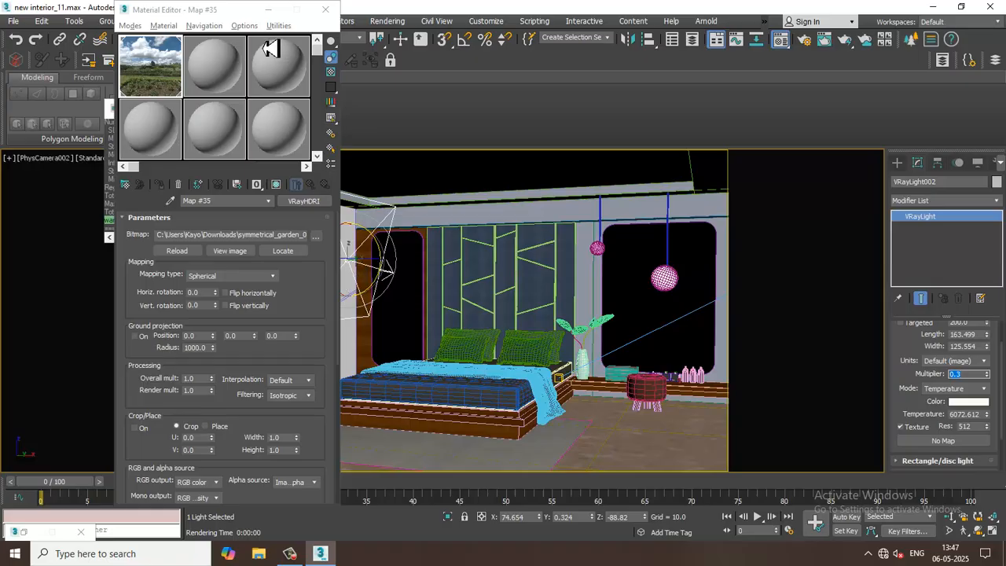
pyautogui.click(325, 10)
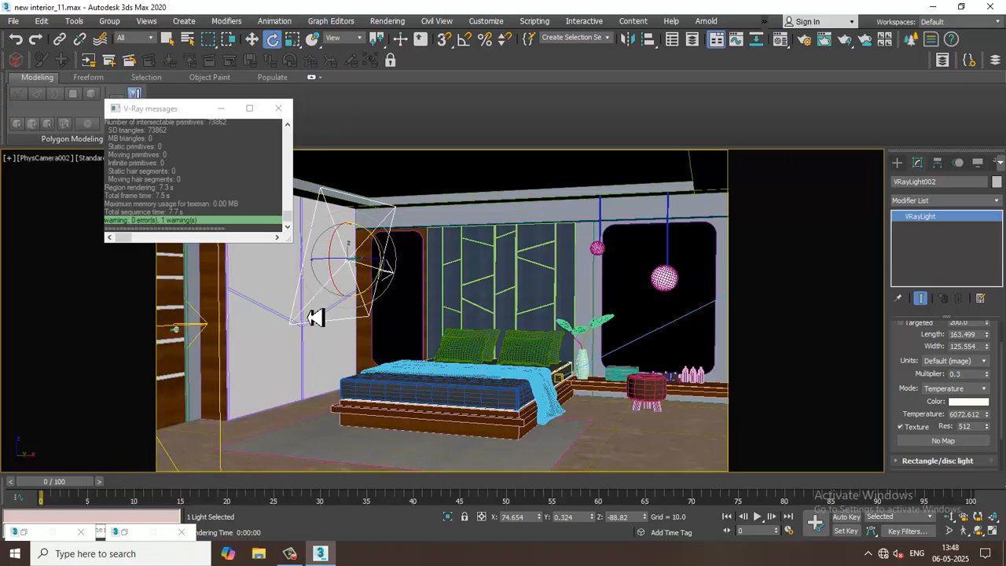
pyautogui.click(283, 110)
# - Scale VRayLight002 down slightly in the PhysCamera002 view
pyautogui.press('r')
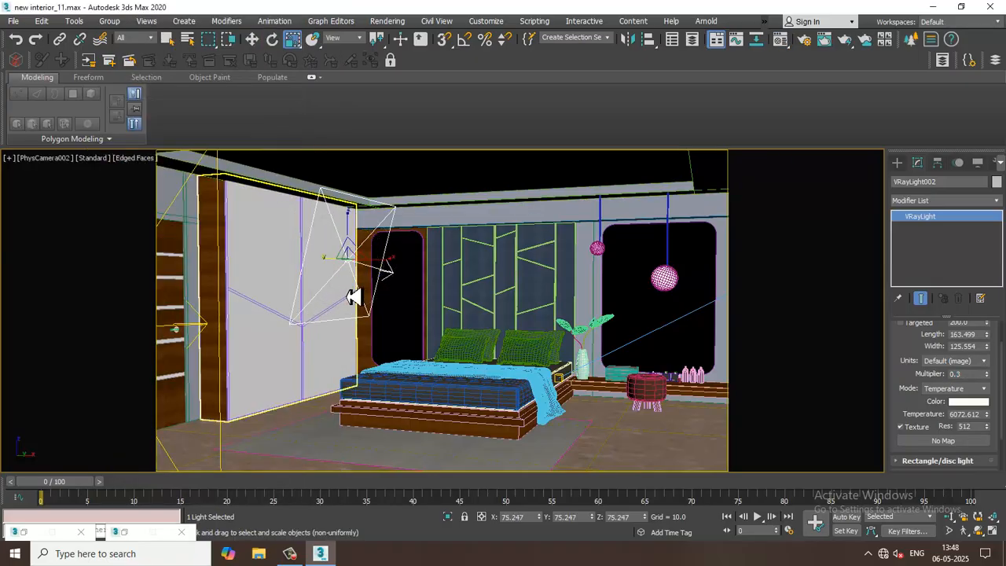
pyautogui.moveTo(359, 268); pyautogui.dragTo(369, 283)
pyautogui.press('w')
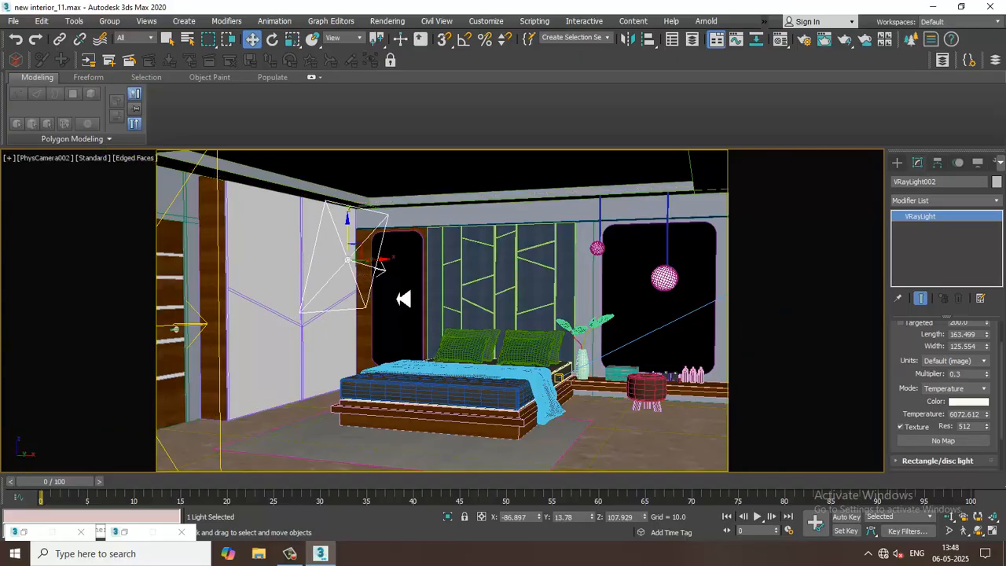
# - Move VRayLight002 along the Y axis to about -5.05 in the perspective view
pyautogui.press('p')
pyautogui.scroll(-5, 392, 302)
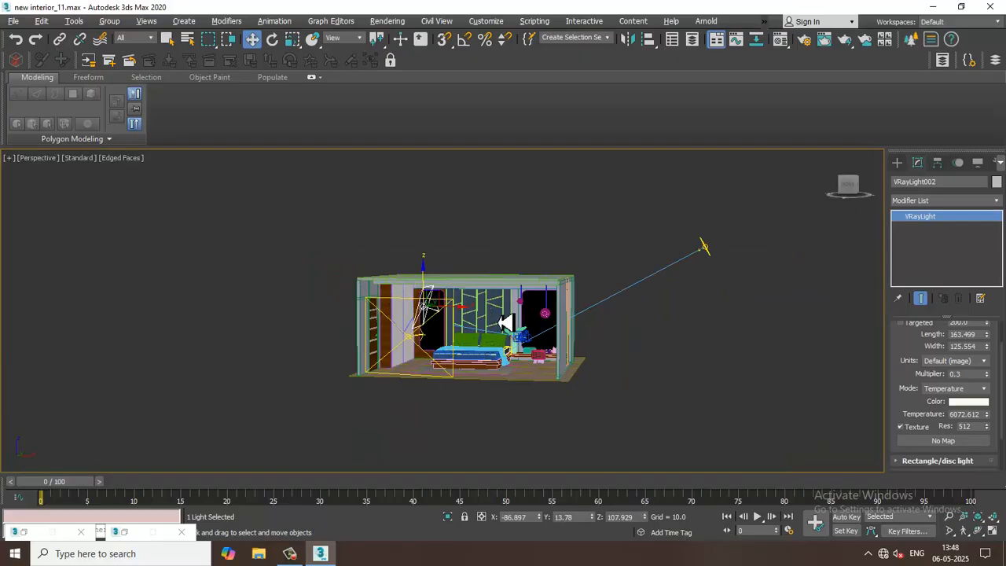
pyautogui.scroll(3, 519, 333)
pyautogui.keyDown('alt'); pyautogui.moveTo(500, 325); pyautogui.dragTo(432, 307, button='middle'); pyautogui.keyUp('alt')
pyautogui.scroll(3, 411, 294)
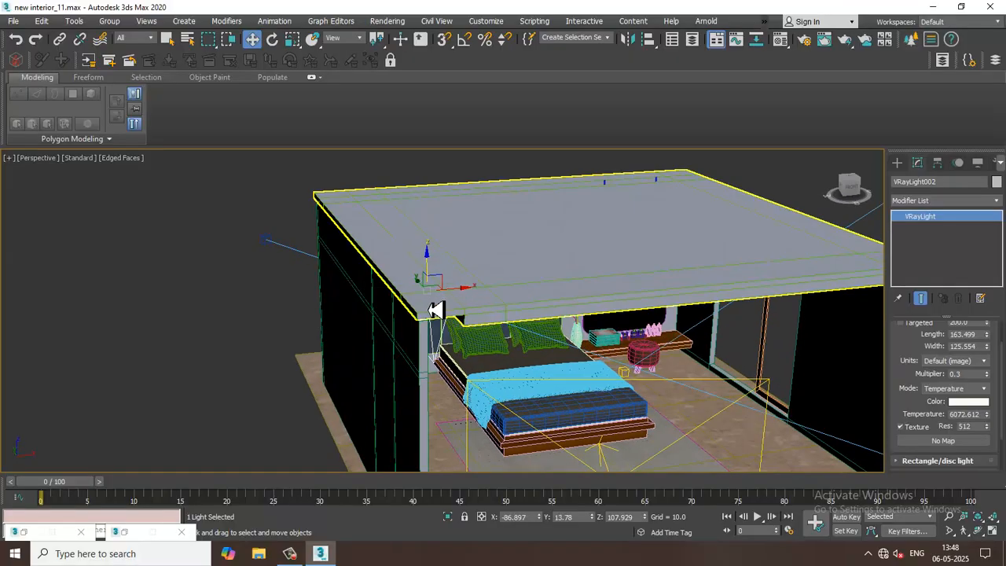
pyautogui.moveTo(419, 290); pyautogui.dragTo(423, 297)
pyautogui.keyDown('alt'); pyautogui.moveTo(427, 296); pyautogui.dragTo(521, 321, button='middle'); pyautogui.keyUp('alt')
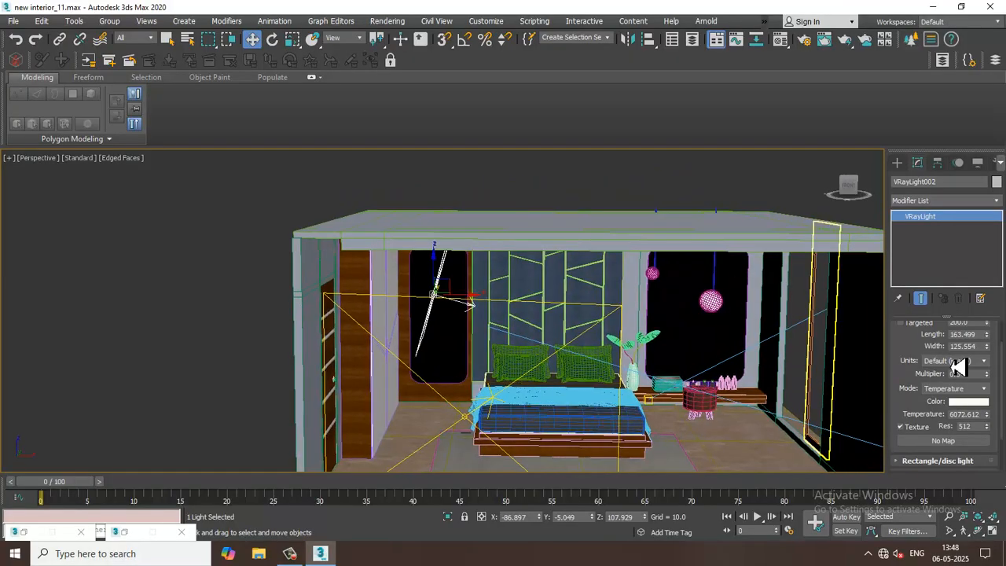
# - Turn off Cast shadows in VRayLight002's options
pyautogui.scroll(-2, 920, 383)
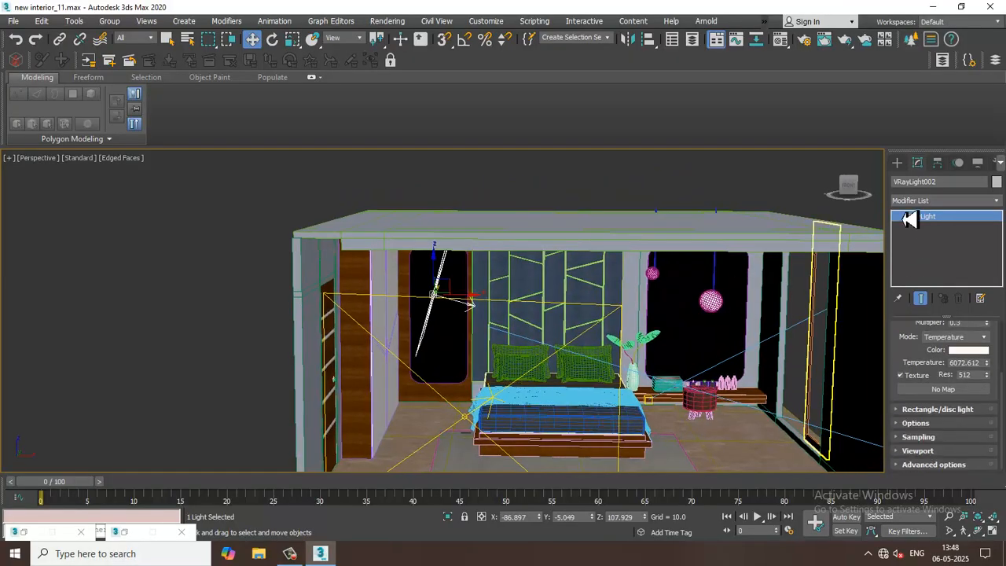
pyautogui.click(929, 427)
pyautogui.click(912, 360)
# - Test-render the whole room from the perspective view and close the frame buffer
pyautogui.scroll(2, 645, 348)
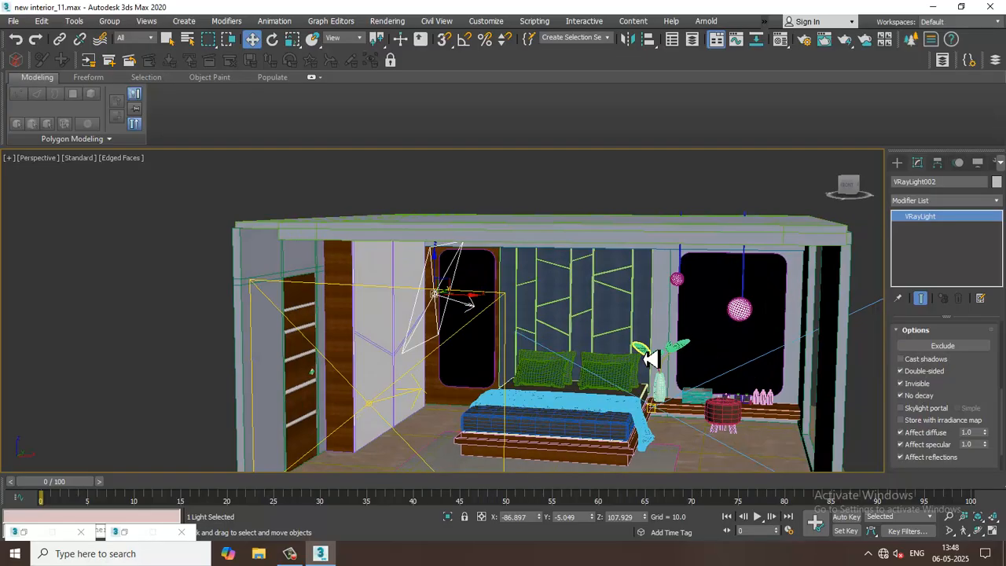
pyautogui.scroll(3, 589, 292)
pyautogui.scroll(-5, 582, 284)
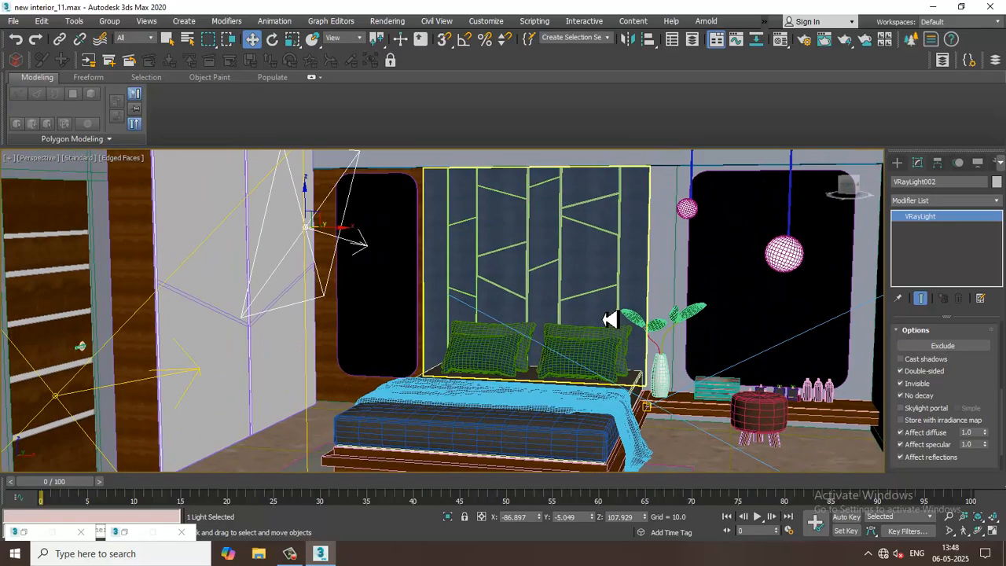
pyautogui.click(397, 20)
pyautogui.click(400, 47)
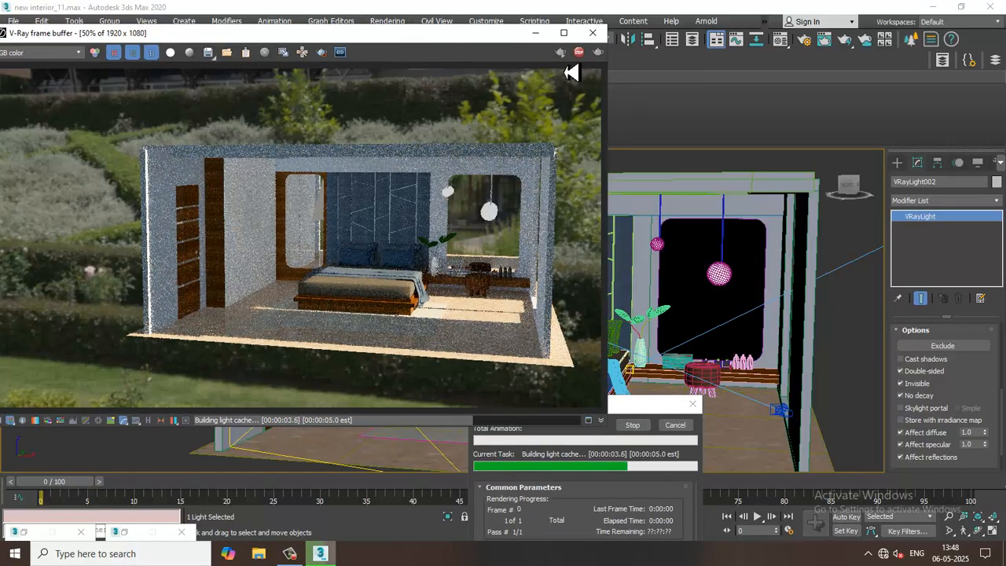
pyautogui.click(592, 32)
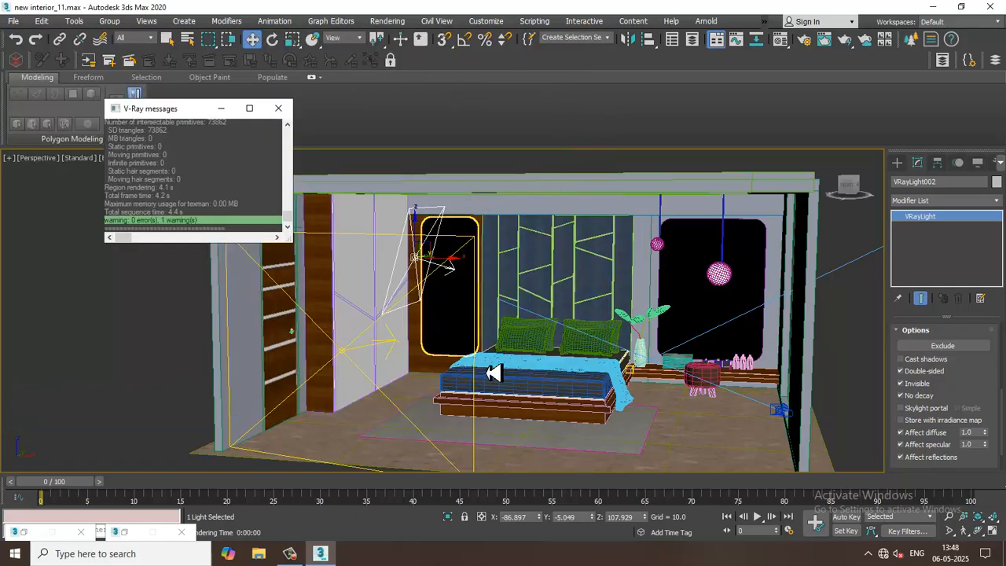
# - Set VRayLight001's multiplier to 17.5 and test-render the perspective view
pyautogui.click(367, 375)
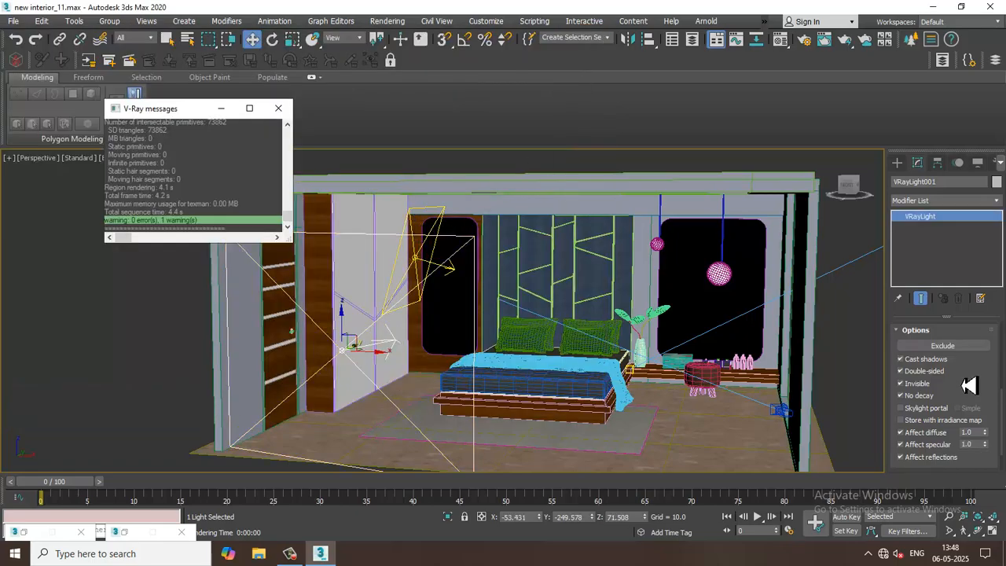
pyautogui.moveTo(970, 385); pyautogui.dragTo(979, 507)
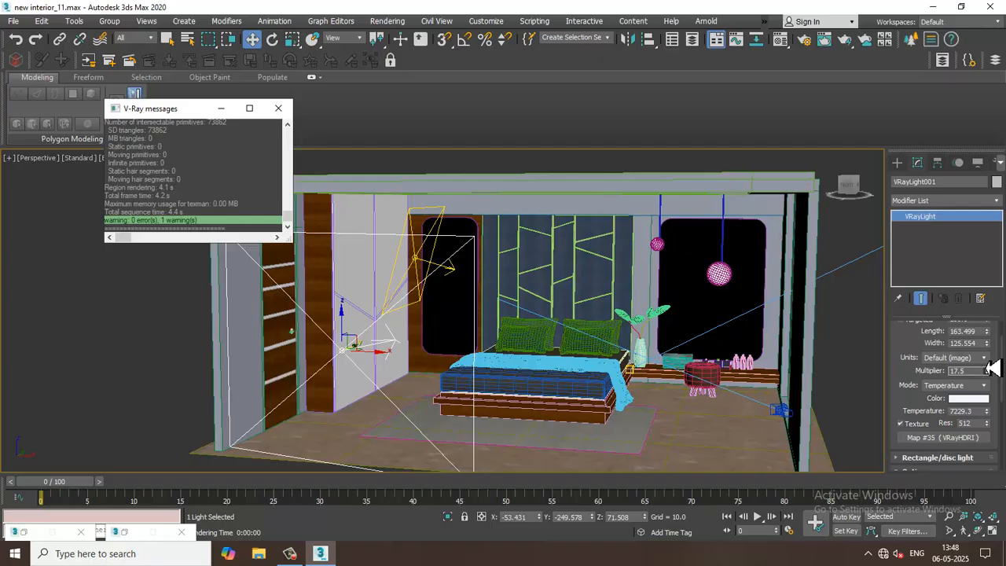
pyautogui.click(388, 21)
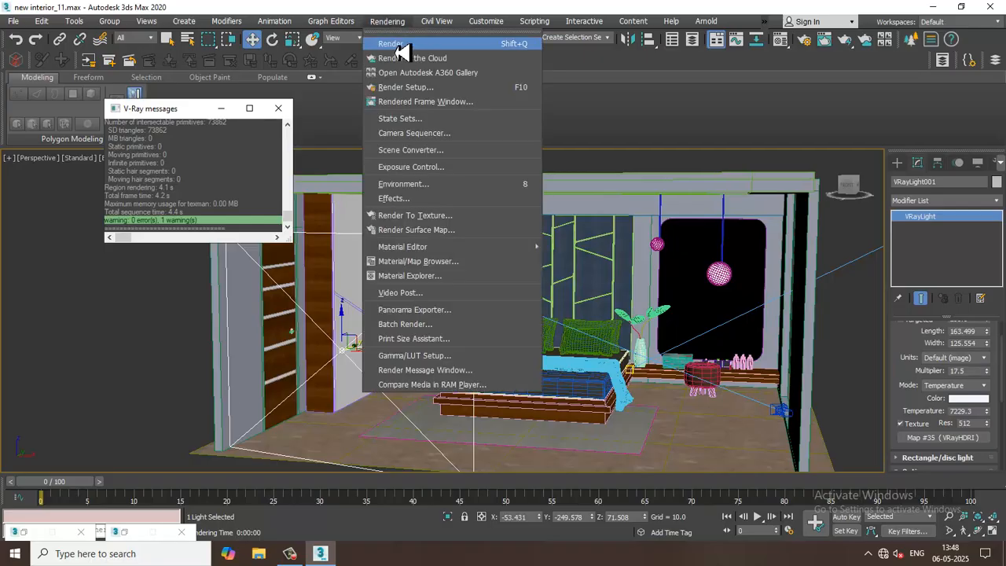
pyautogui.click(395, 40)
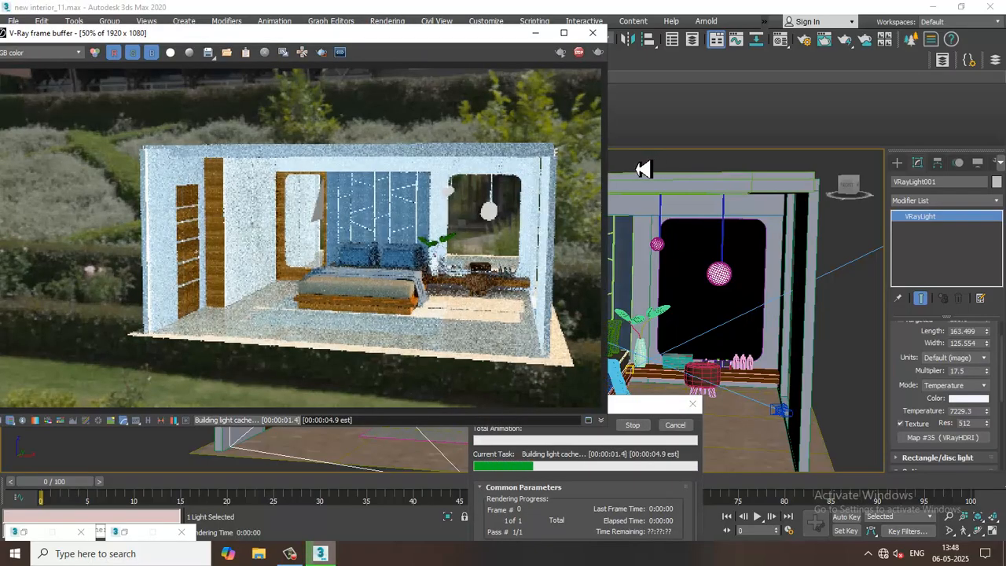
# - Close the frame buffer, set VRayLight001's multiplier to 4.0, and render the PhysCamera002 view
pyautogui.click(592, 32)
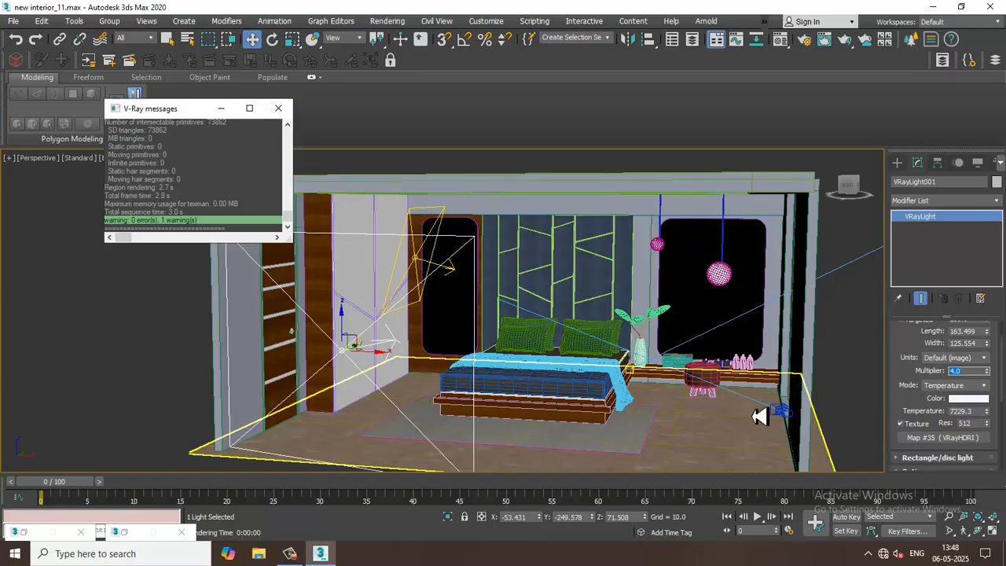
pyautogui.scroll(-5, 905, 401)
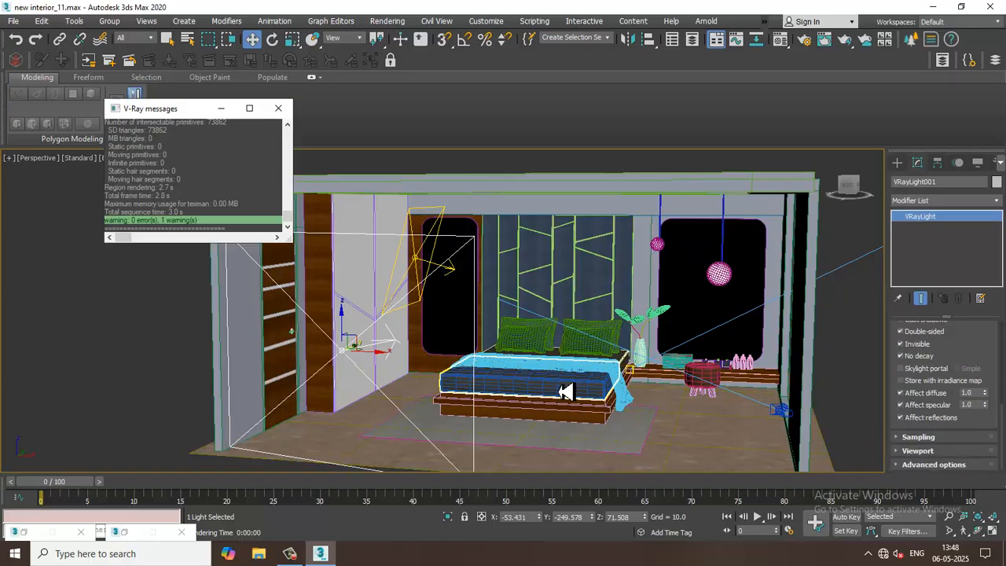
pyautogui.press('c')
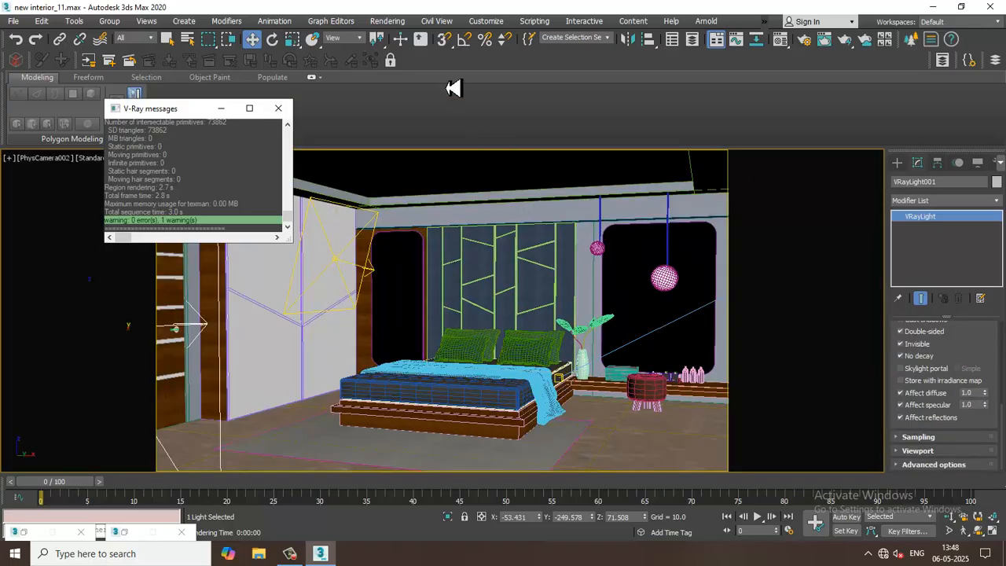
pyautogui.click(384, 20)
pyautogui.click(397, 40)
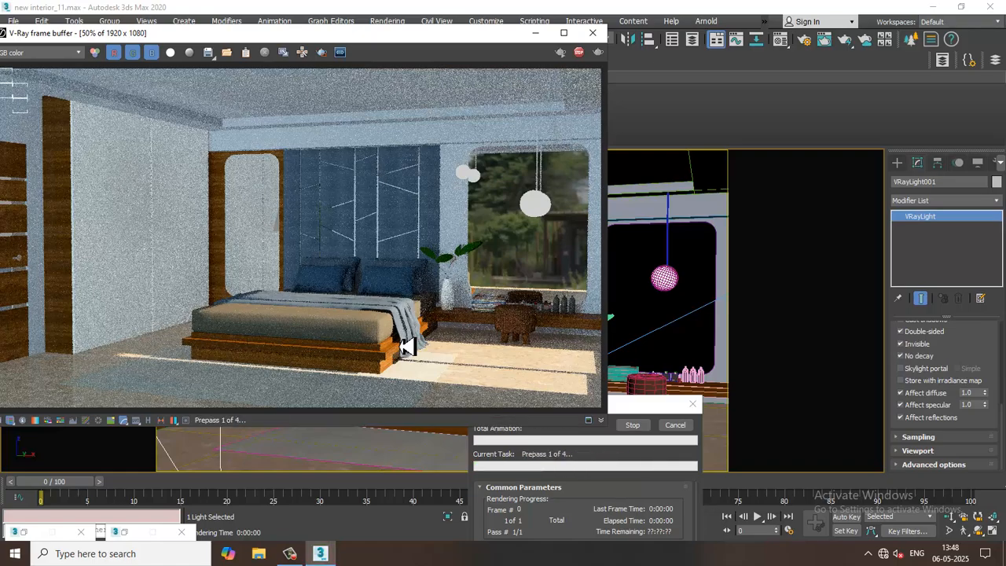
# - Close the frame buffer and draw a BoxGizmo about 149 by 125 by 285 units near the room's front corner on the sun side
pyautogui.click(596, 46)
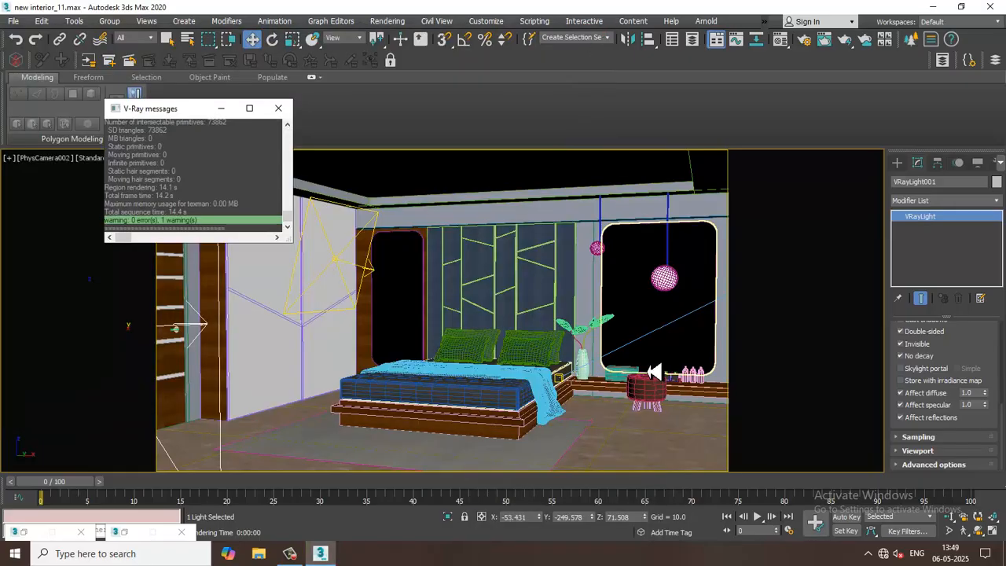
pyautogui.press('p')
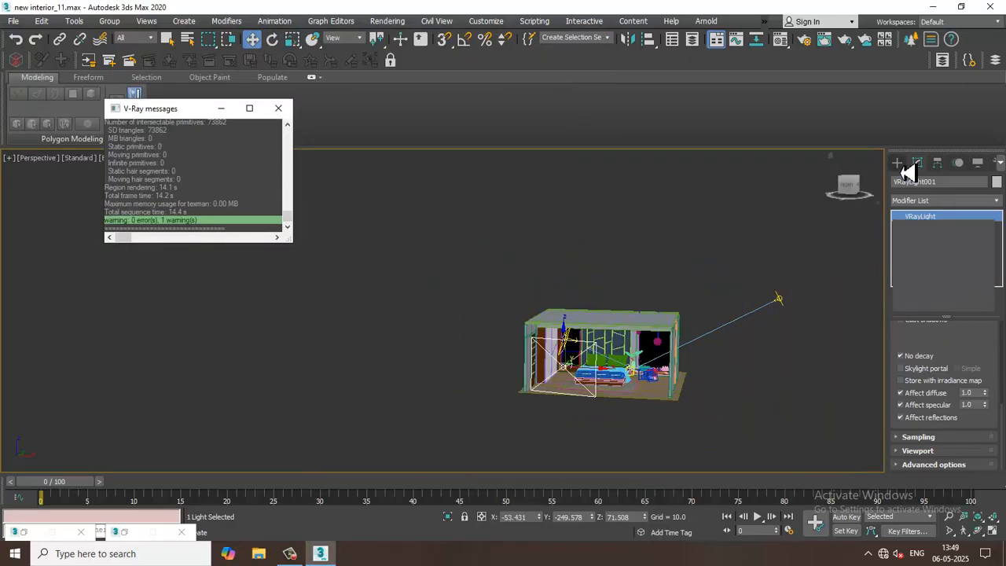
pyautogui.click(897, 162)
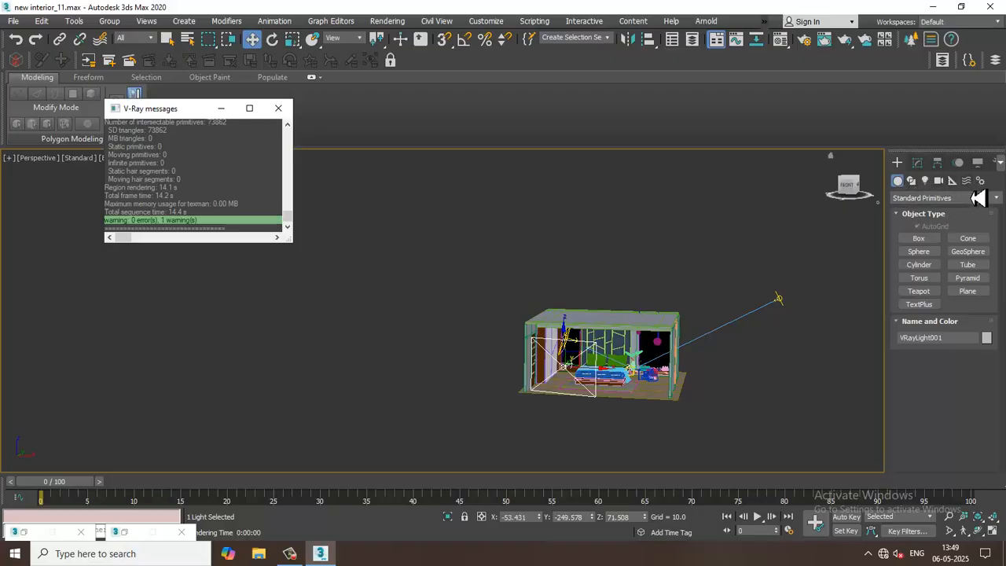
pyautogui.click(966, 180)
pyautogui.click(953, 180)
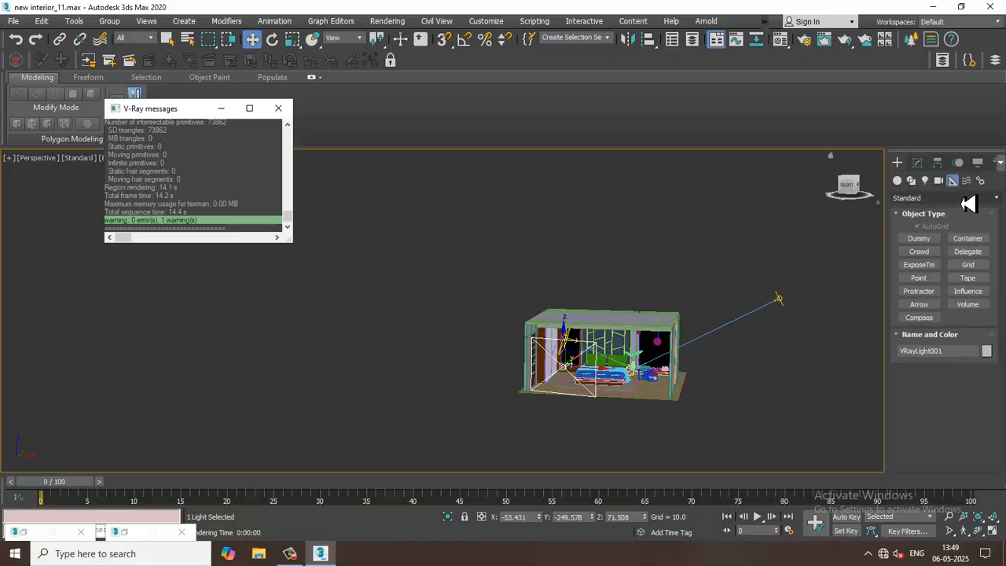
pyautogui.click(967, 197)
pyautogui.click(967, 224)
pyautogui.click(918, 238)
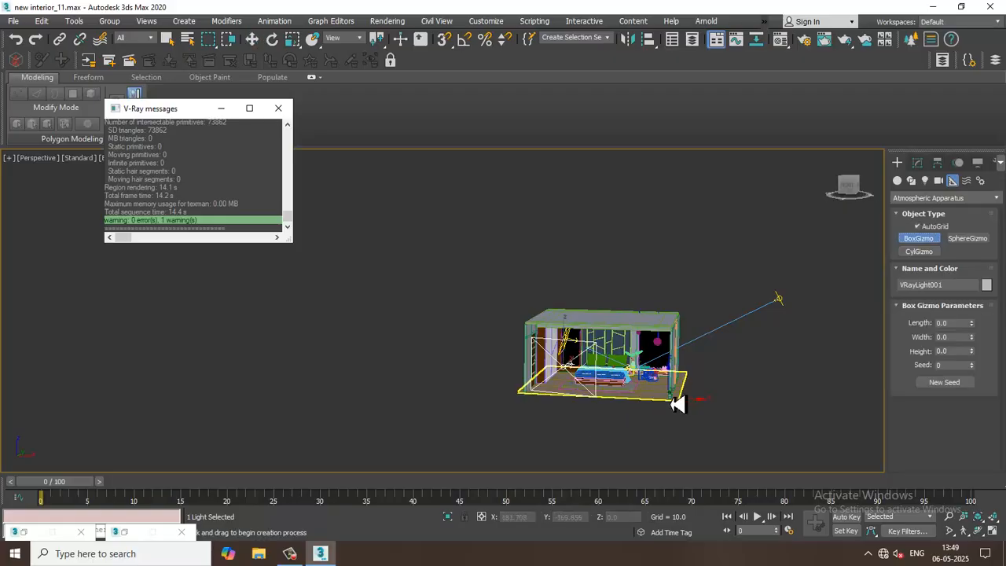
pyautogui.keyDown('alt'); pyautogui.moveTo(673, 400); pyautogui.dragTo(595, 360, button='middle'); pyautogui.keyUp('alt')
pyautogui.moveTo(595, 360); pyautogui.dragTo(633, 393)
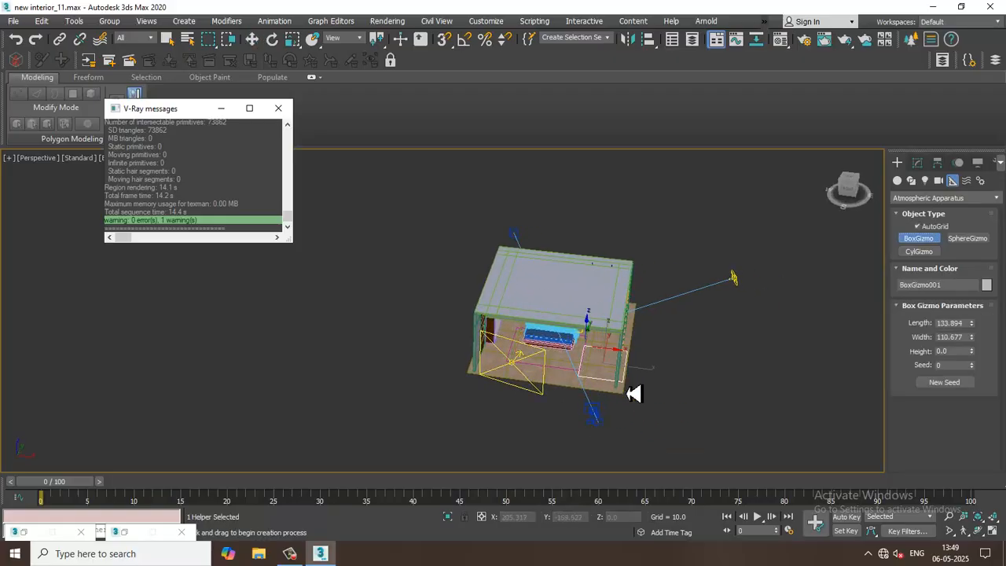
pyautogui.click(625, 275)
# - Rotate the box gizmo in the front view to align with the sun's direction and move it outside the room around the sun ray
pyautogui.press('w')
pyautogui.hotkey('alt', 'w')
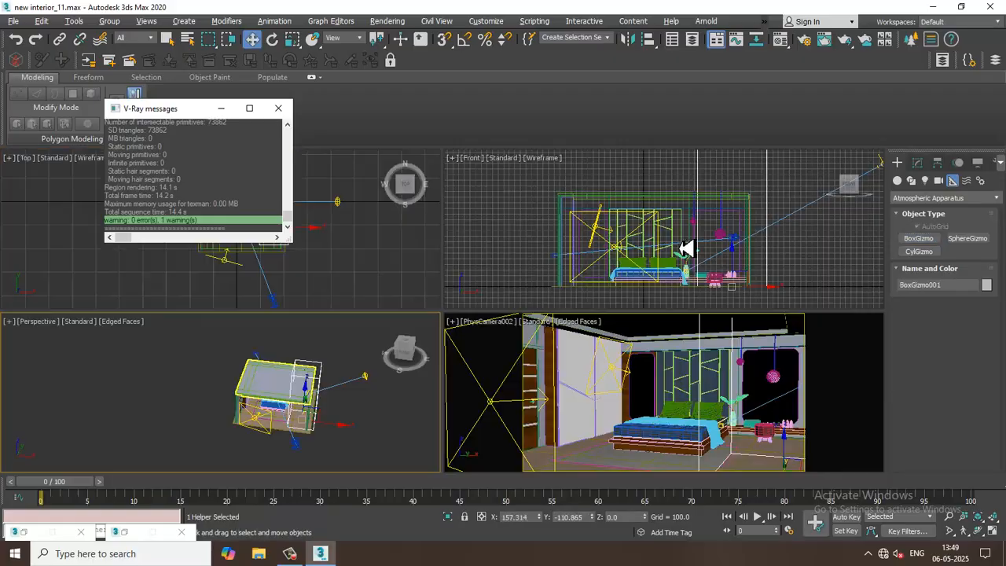
pyautogui.rightClick(627, 241)
pyautogui.hotkey('alt', 'w')
pyautogui.scroll(-5, 628, 241)
pyautogui.press('e')
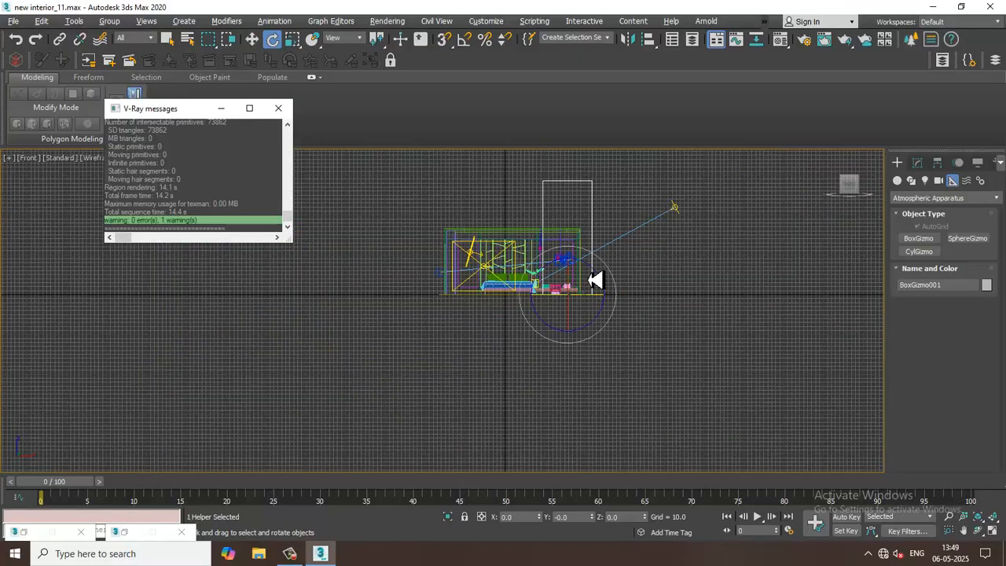
pyautogui.moveTo(595, 280); pyautogui.dragTo(656, 319)
pyautogui.press('w')
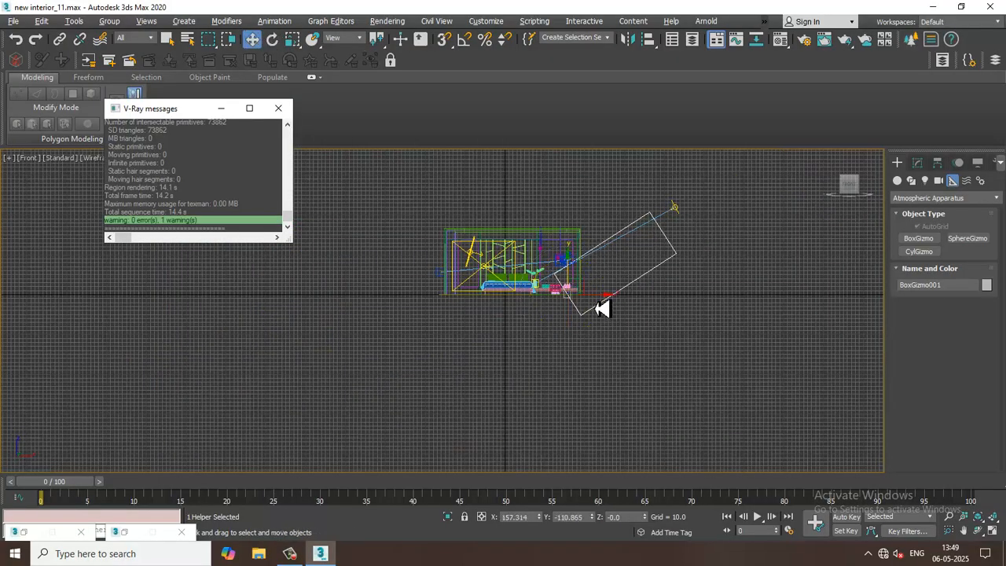
pyautogui.moveTo(602, 280); pyautogui.dragTo(621, 253)
# - Enlarge the box gizmo to a length of about 220, width of about 168 and height of about 574
pyautogui.click(918, 163)
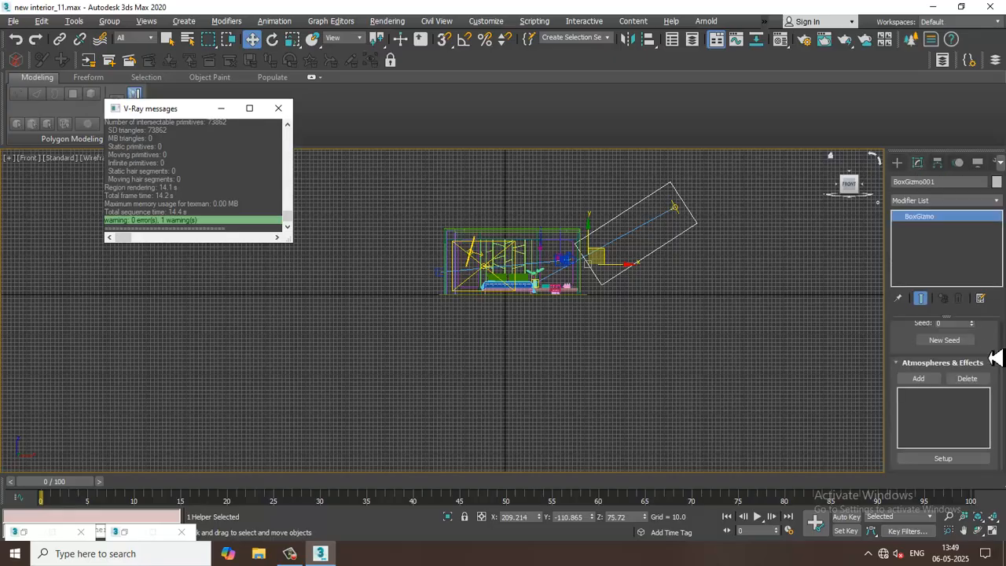
pyautogui.scroll(2, 997, 358)
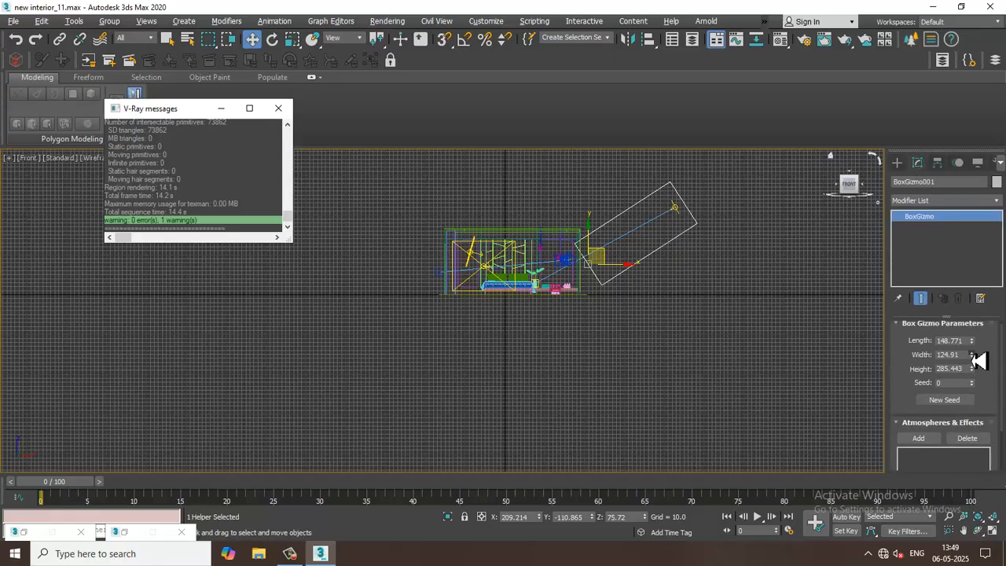
pyautogui.moveTo(976, 359); pyautogui.dragTo(975, 339)
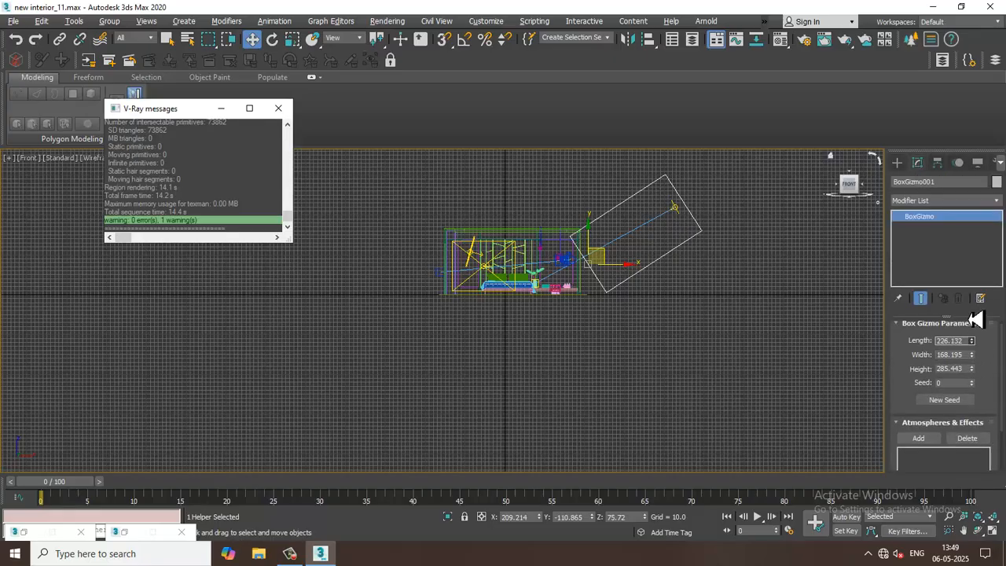
pyautogui.moveTo(974, 369); pyautogui.dragTo(970, 317)
# - Move the box gizmo along the sun ray and in depth so it runs from the sun through the room's interior
pyautogui.moveTo(669, 319); pyautogui.dragTo(640, 337, button='middle')
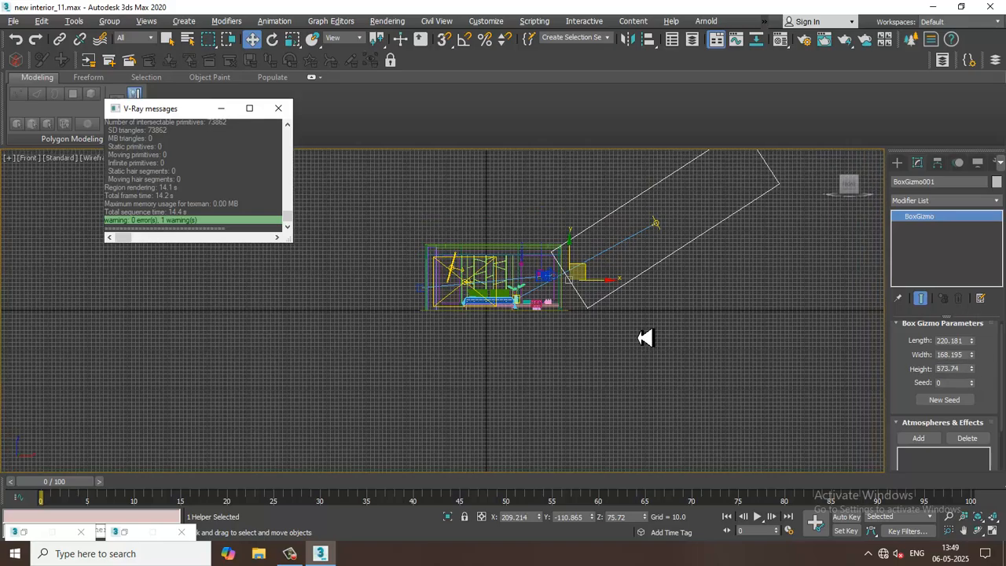
pyautogui.moveTo(515, 315); pyautogui.dragTo(506, 329, button='middle')
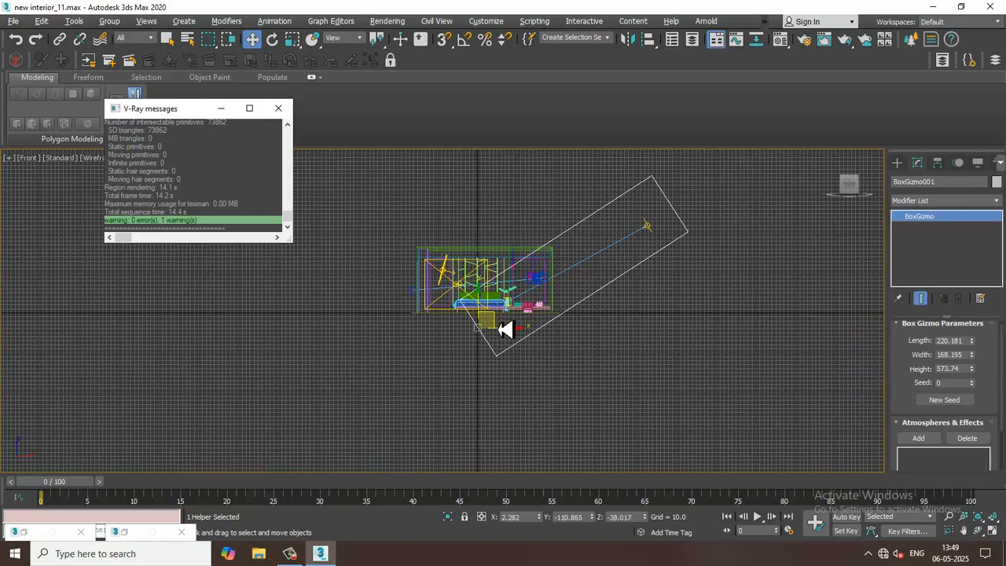
pyautogui.hotkey('alt', 'w')
pyautogui.hotkey('alt', 'w')
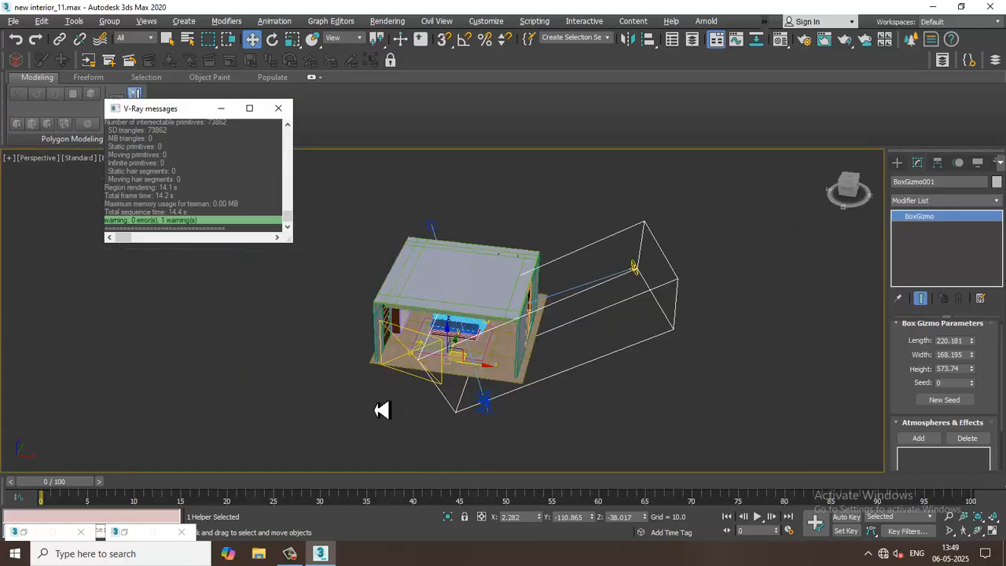
pyautogui.keyDown('alt'); pyautogui.moveTo(382, 409); pyautogui.dragTo(304, 380, button='middle'); pyautogui.keyUp('alt')
pyautogui.keyDown('alt'); pyautogui.moveTo(580, 355); pyautogui.dragTo(857, 395, button='middle'); pyautogui.keyUp('alt')
pyautogui.scroll(2, 589, 382)
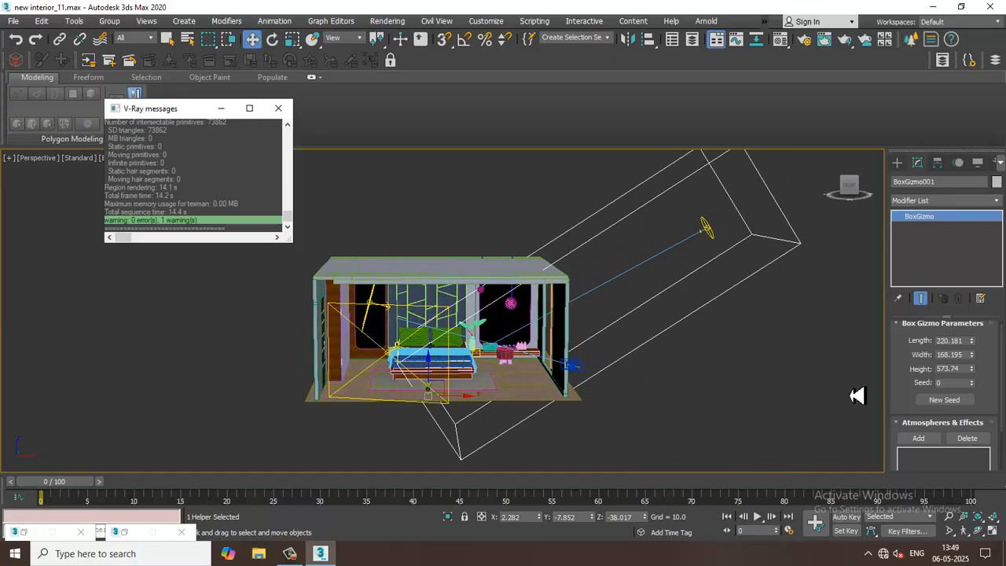
# - Add a new VRayEnvironmentFog atmosphere to the box gizmo and open its setup
pyautogui.click(919, 438)
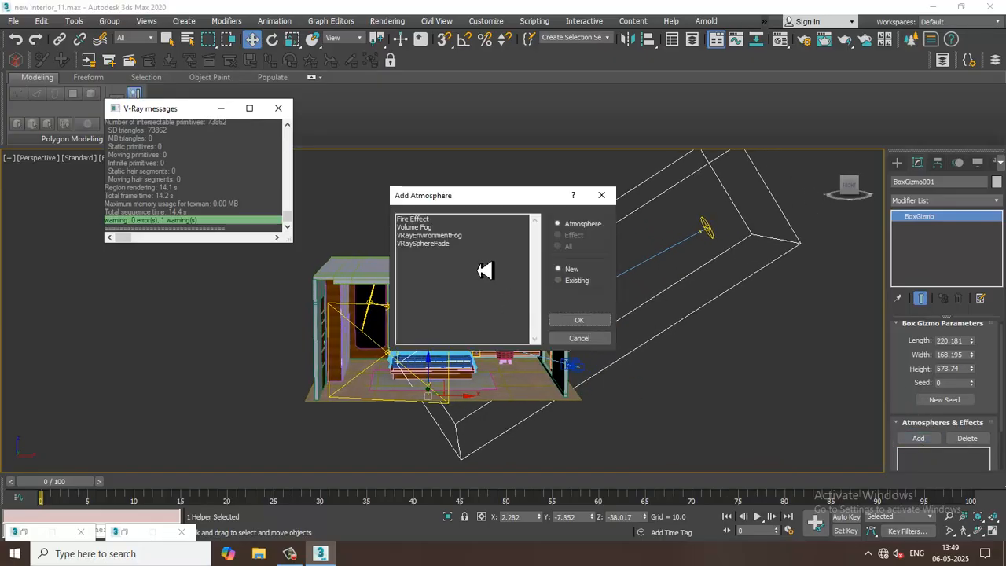
pyautogui.click(440, 236)
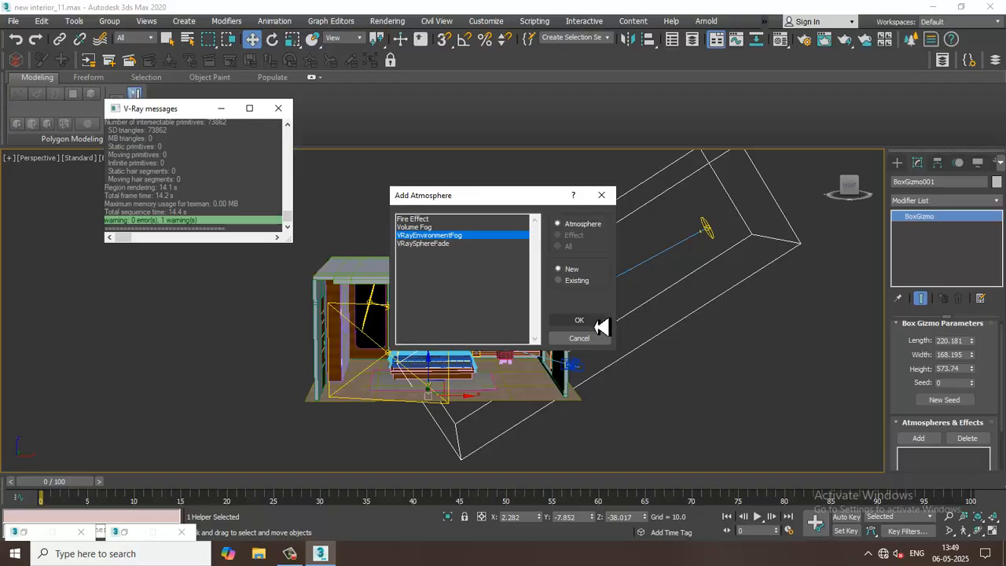
pyautogui.click(600, 323)
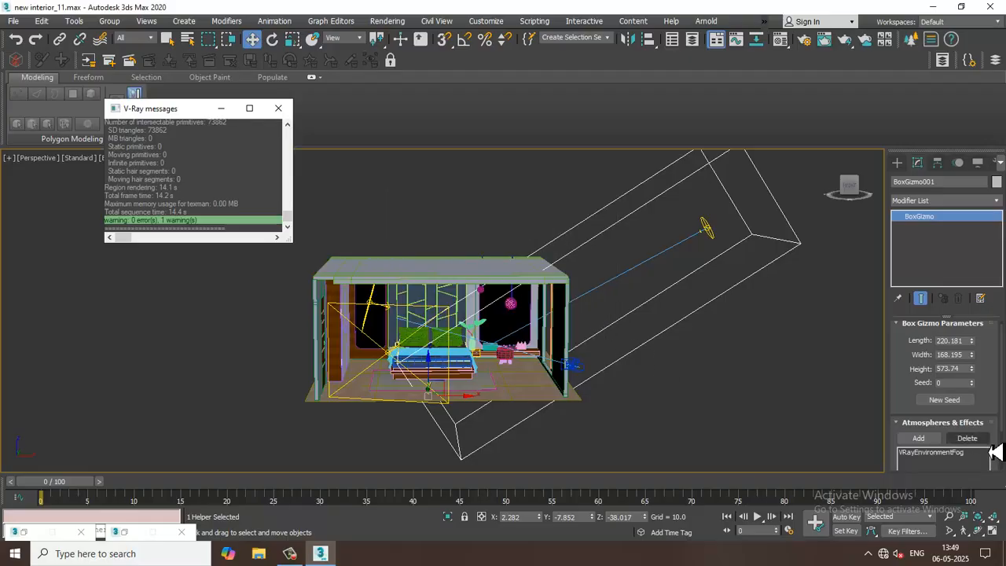
pyautogui.click(959, 454)
pyautogui.scroll(-2, 912, 412)
pyautogui.click(943, 459)
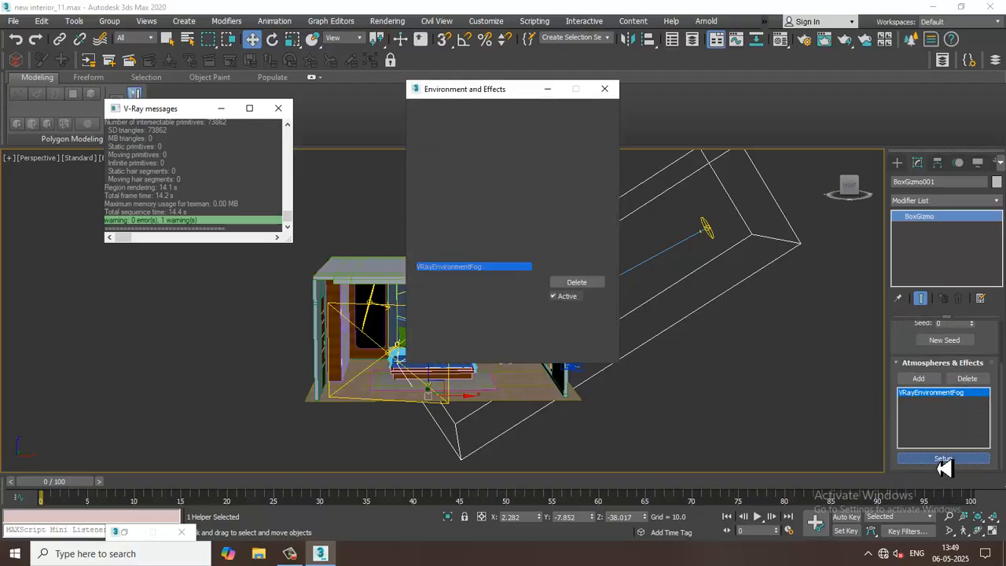
# - Remove BoxGizmo001 from the fog's gizmo list and set the fog height to 221.0
pyautogui.moveTo(484, 83); pyautogui.dragTo(552, 62)
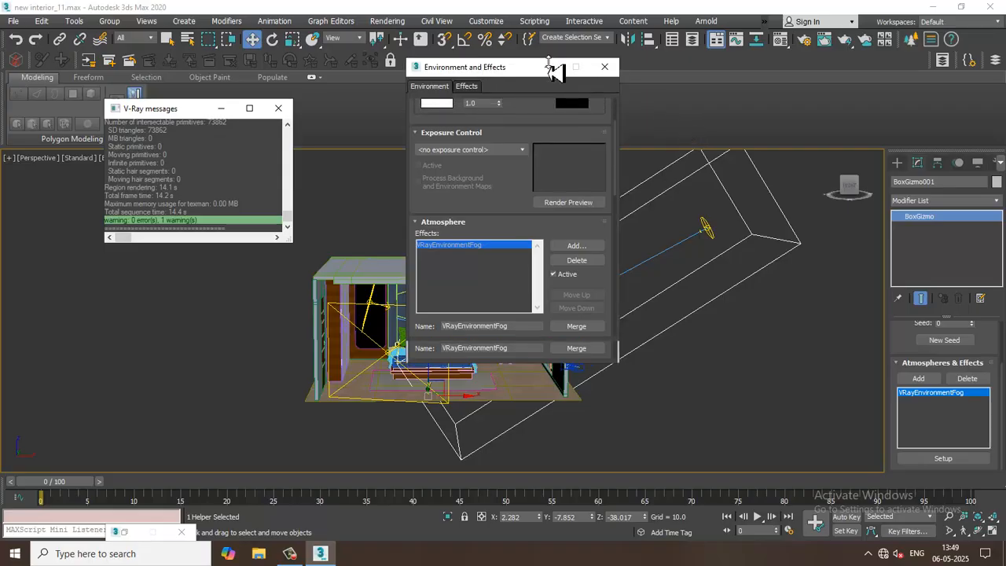
pyautogui.moveTo(484, 72); pyautogui.dragTo(664, 153)
pyautogui.scroll(-5, 687, 283)
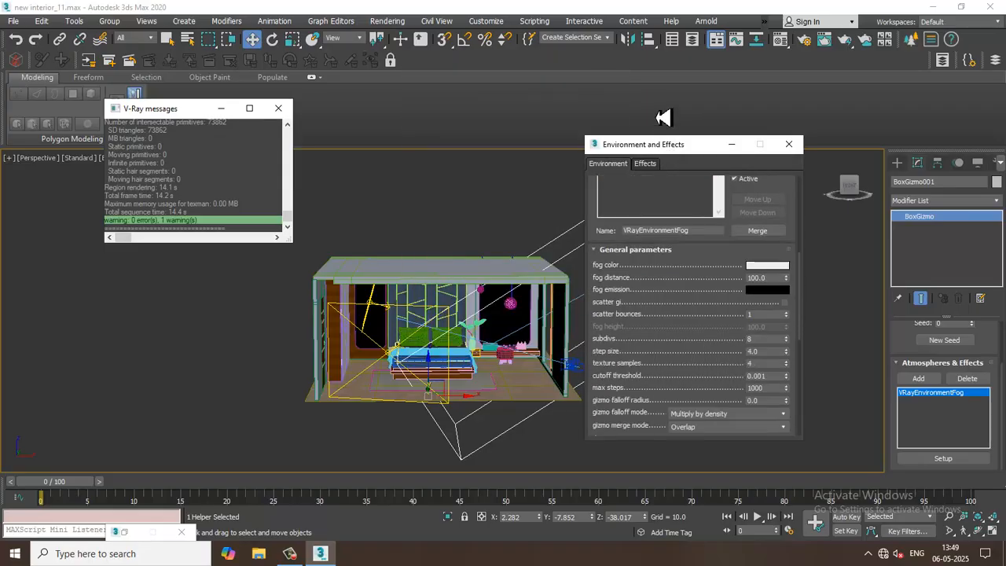
pyautogui.scroll(-5, 676, 370)
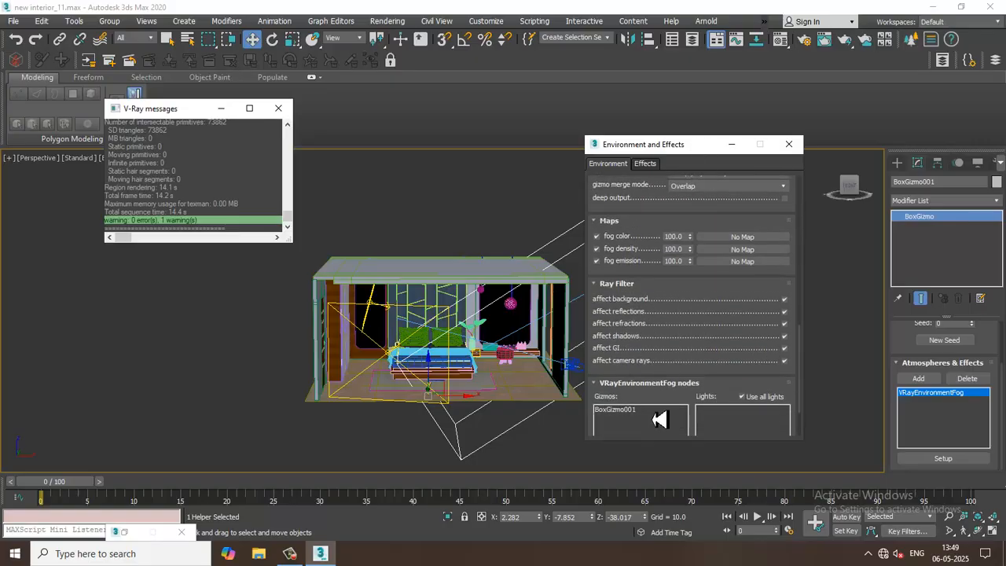
pyautogui.click(640, 415)
pyautogui.scroll(-2, 660, 330)
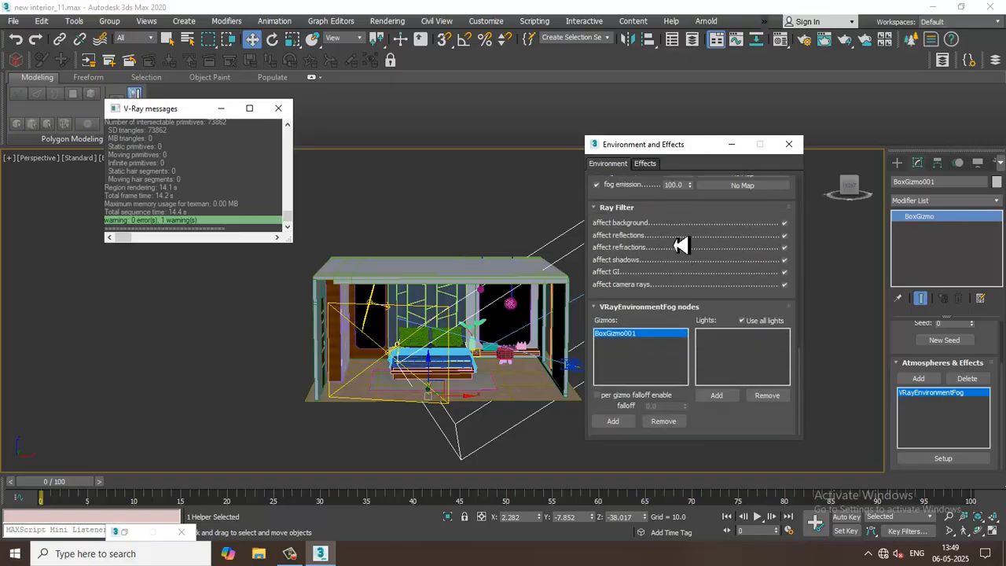
pyautogui.click(672, 425)
pyautogui.moveTo(691, 228); pyautogui.dragTo(709, 509)
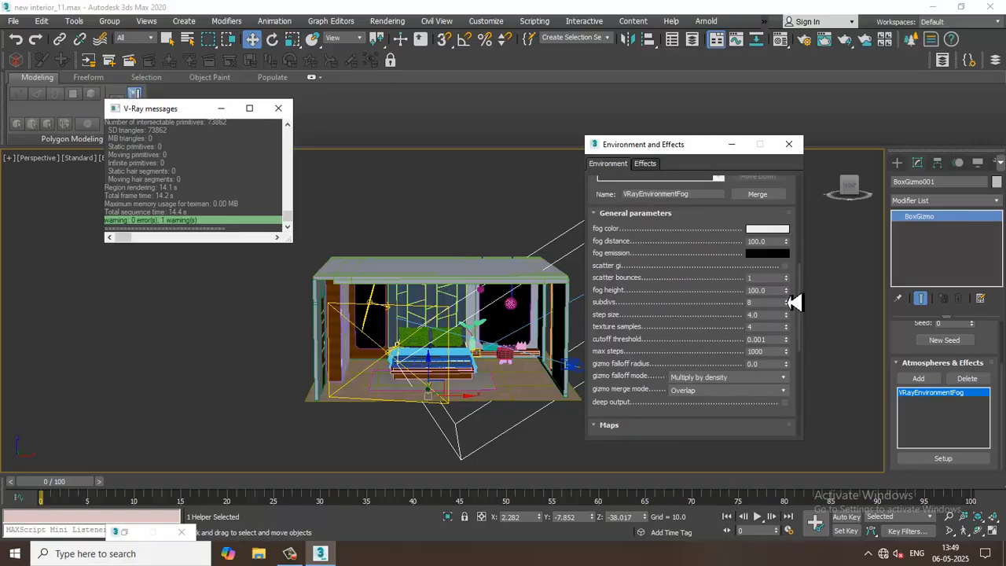
pyautogui.moveTo(786, 293); pyautogui.dragTo(785, 230)
# - Assign the box gizmo and the V-Ray sun as the gizmo and light nodes of VRayEnvironmentFog
pyautogui.scroll(-8, 668, 378)
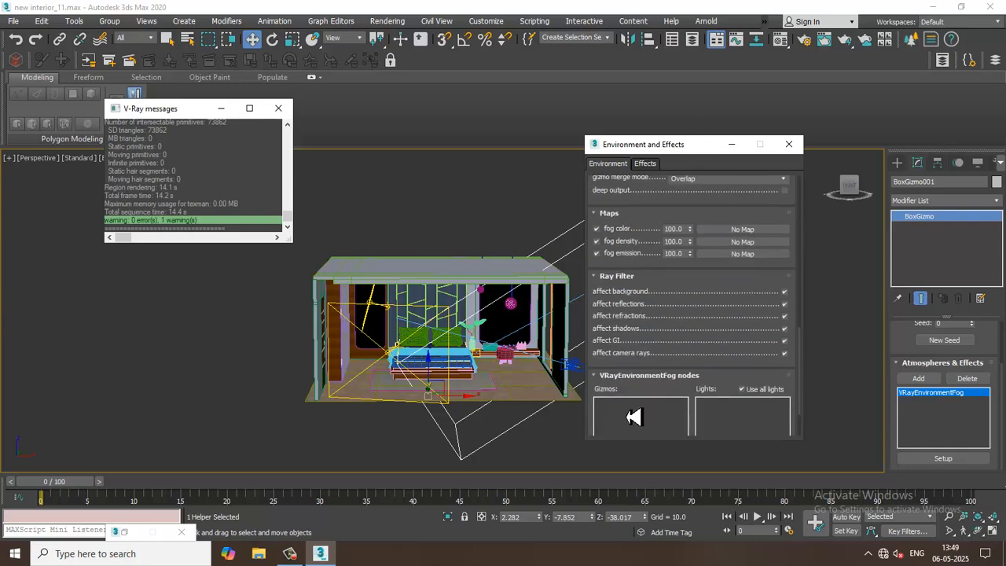
pyautogui.click(615, 425)
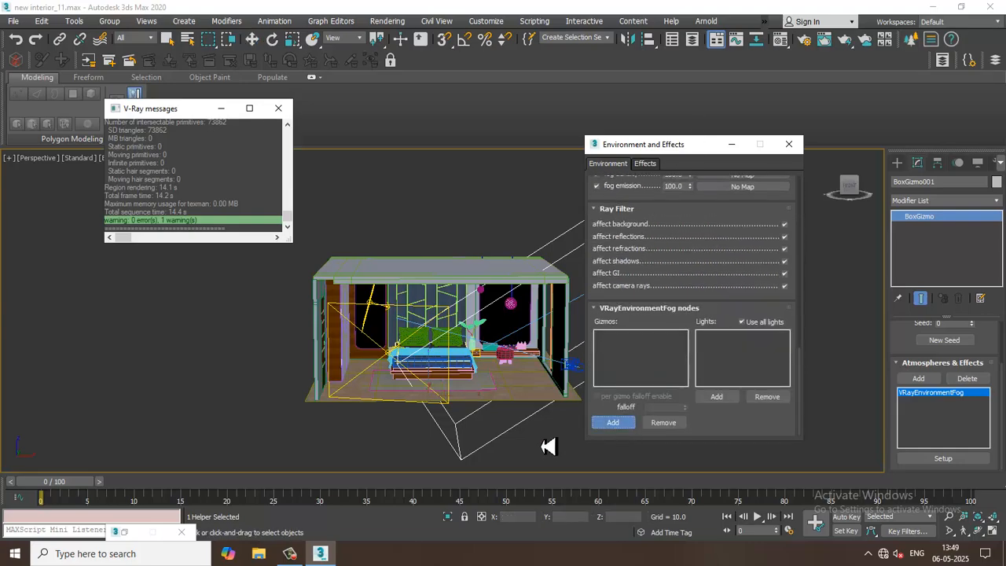
pyautogui.click(482, 451)
pyautogui.click(717, 400)
pyautogui.moveTo(542, 366); pyautogui.dragTo(312, 395, button='middle')
pyautogui.click(506, 260)
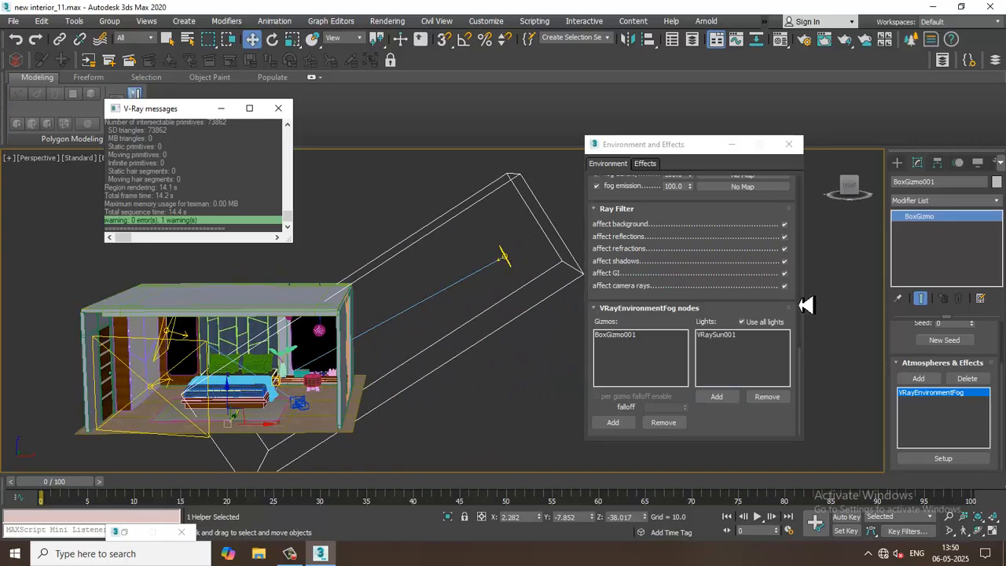
# - Change the fog color to a bright, warm off-white
pyautogui.scroll(5, 669, 354)
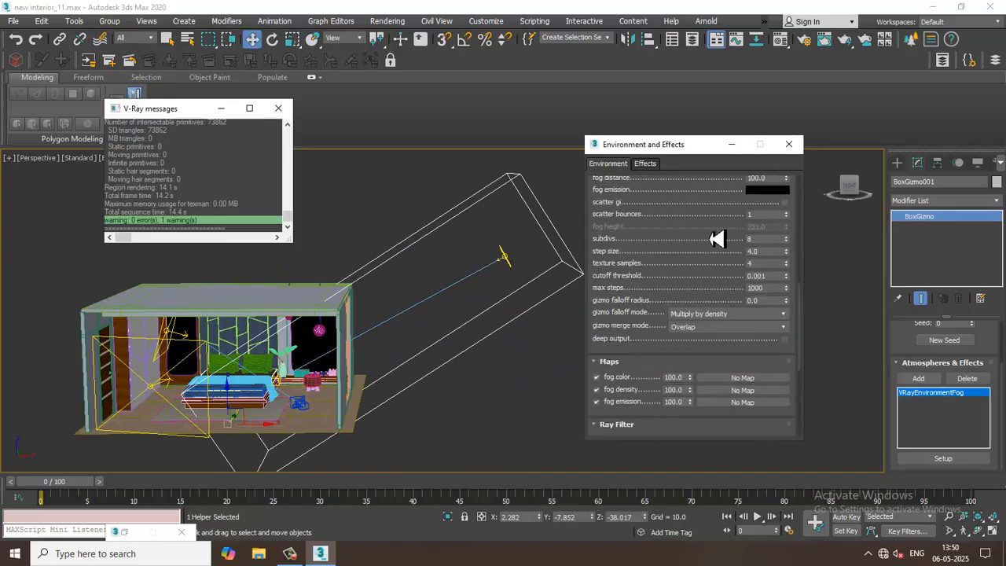
pyautogui.scroll(5, 747, 260)
pyautogui.click(779, 289)
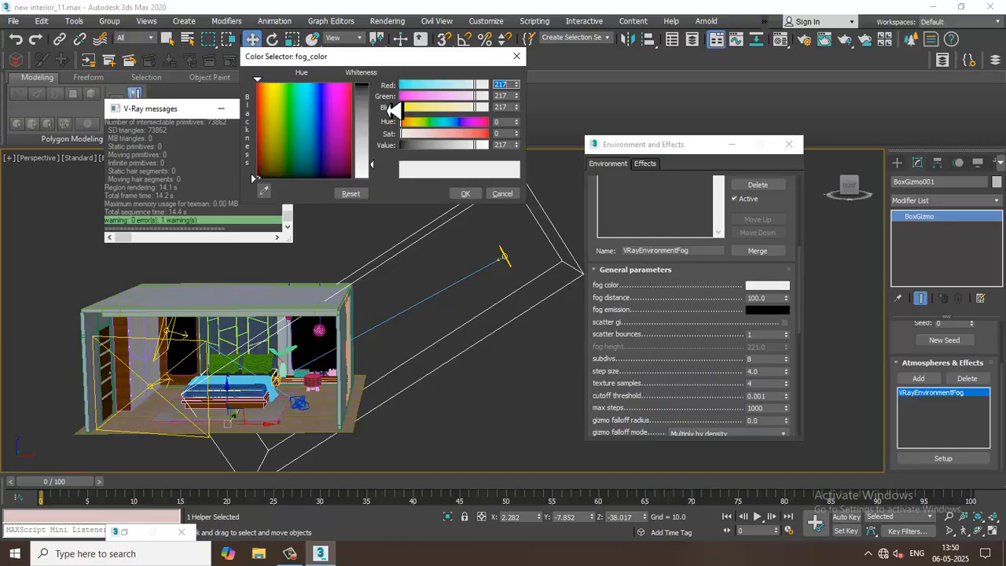
pyautogui.moveTo(296, 122); pyautogui.dragTo(268, 103)
pyautogui.moveTo(373, 164); pyautogui.dragTo(372, 157)
pyautogui.click(469, 195)
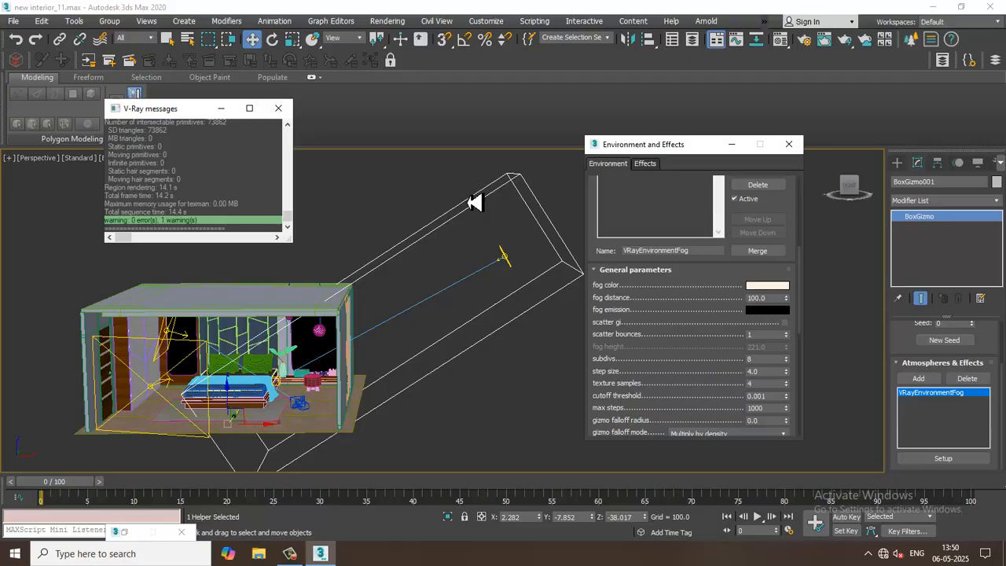
# - Test-render the PhysCamera002 view with the environment fog
pyautogui.press('c')
pyautogui.click(387, 24)
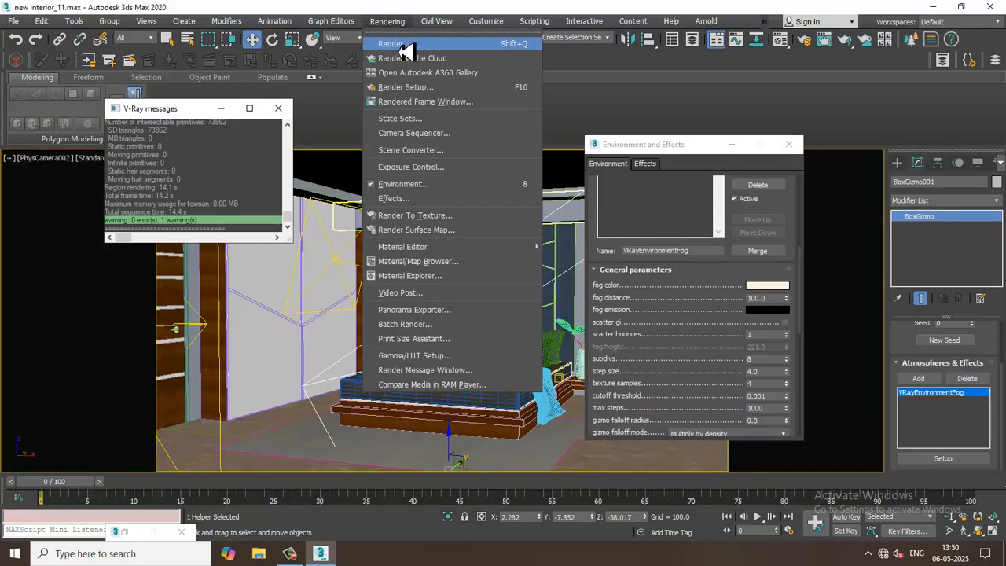
pyautogui.click(404, 45)
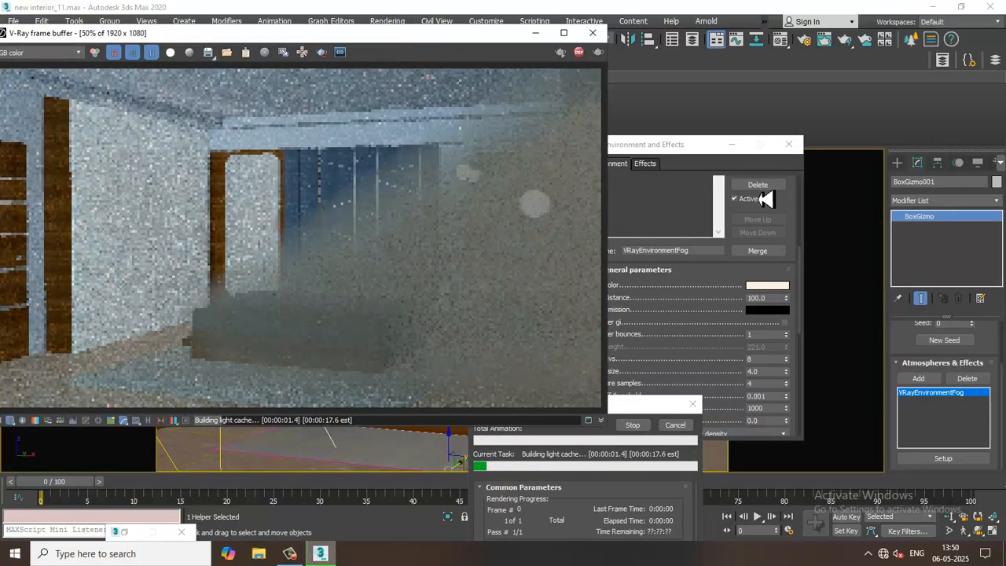
# - Close the frame buffer and set the fog distance to 711.0
pyautogui.click(593, 32)
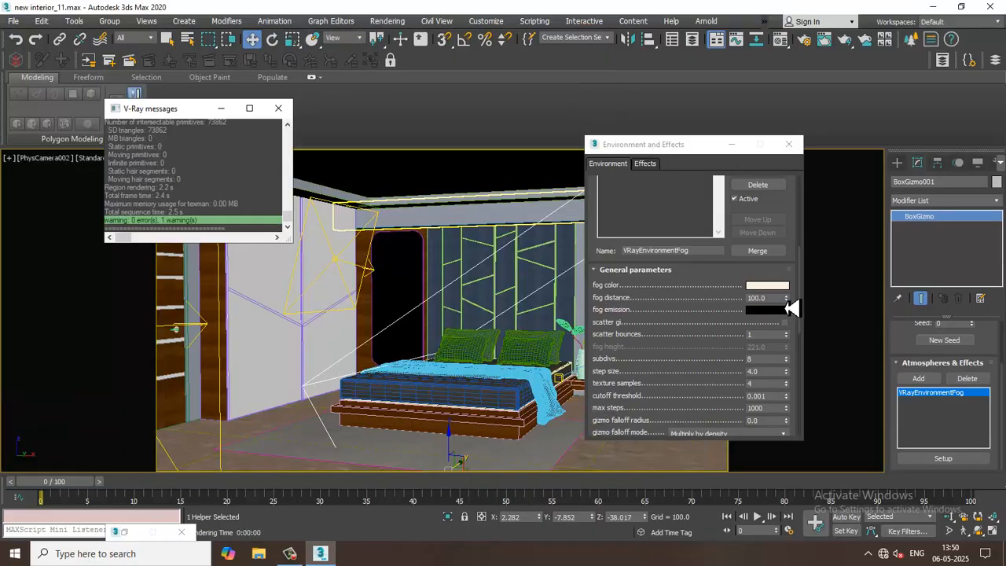
pyautogui.moveTo(787, 308); pyautogui.dragTo(805, 451)
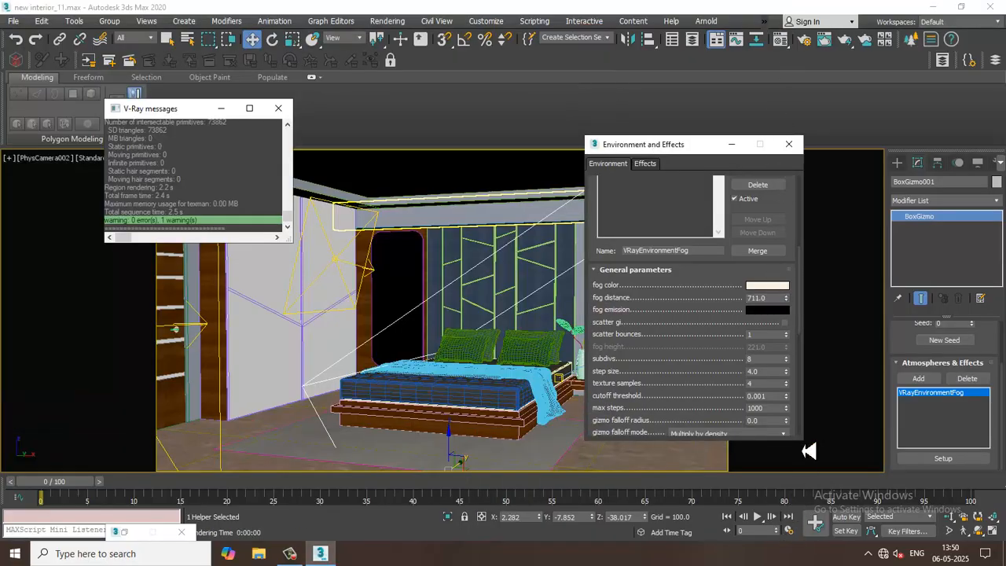
# - Raise the fog distance to 2666.25 and test-render the camera view
pyautogui.moveTo(796, 308); pyautogui.dragTo(752, 114)
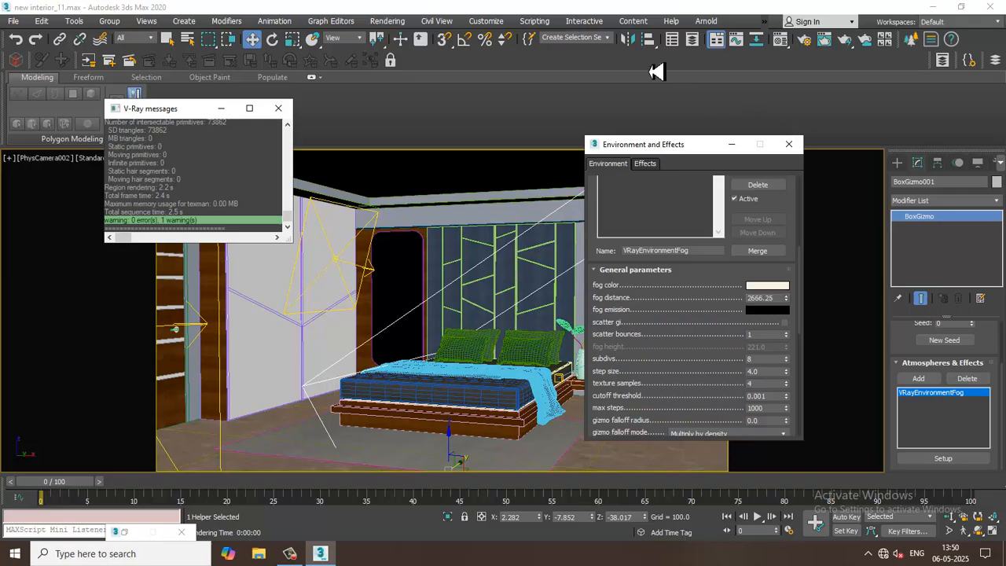
pyautogui.click(387, 22)
pyautogui.click(392, 44)
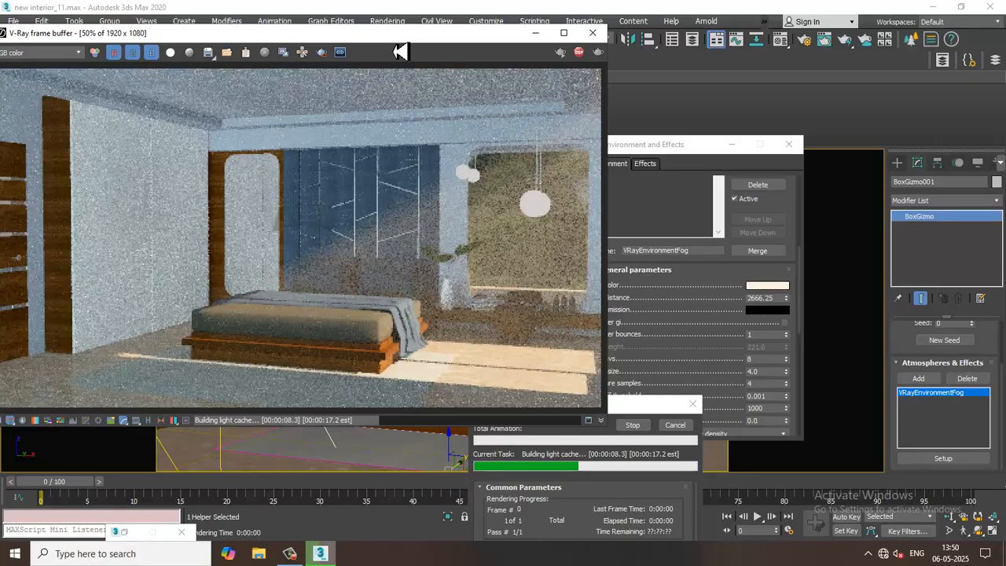
# - Set the fog's step size to 64.0, max steps to 500 and cutoff threshold to 0.2, and re-render to check them
pyautogui.click(705, 154)
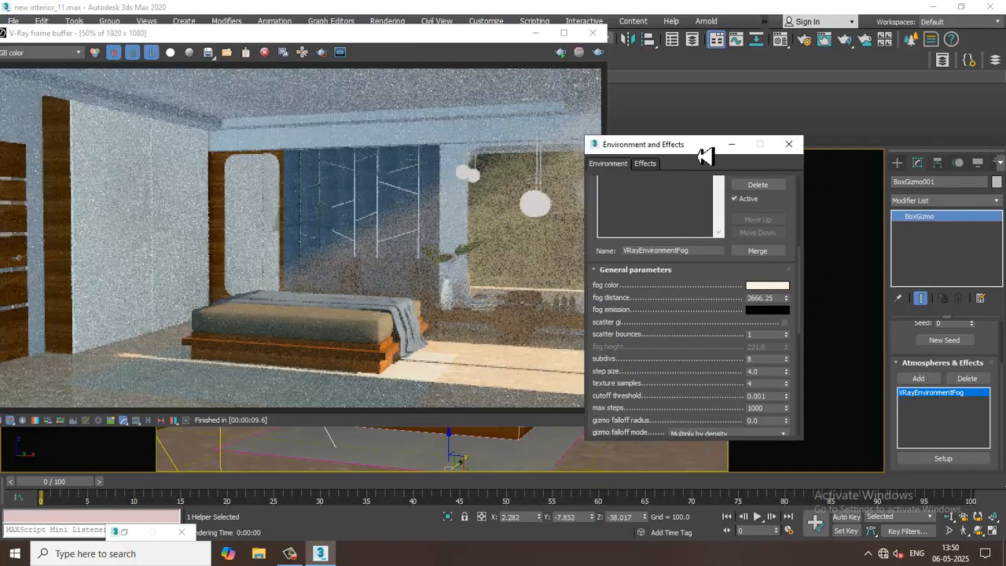
pyautogui.moveTo(763, 372); pyautogui.dragTo(706, 366)
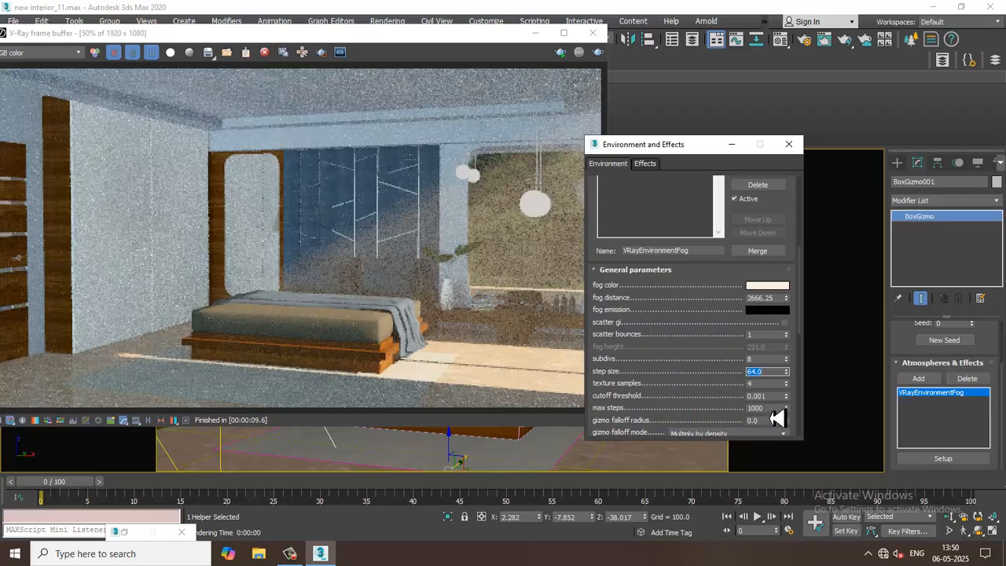
pyautogui.moveTo(775, 408); pyautogui.dragTo(742, 397)
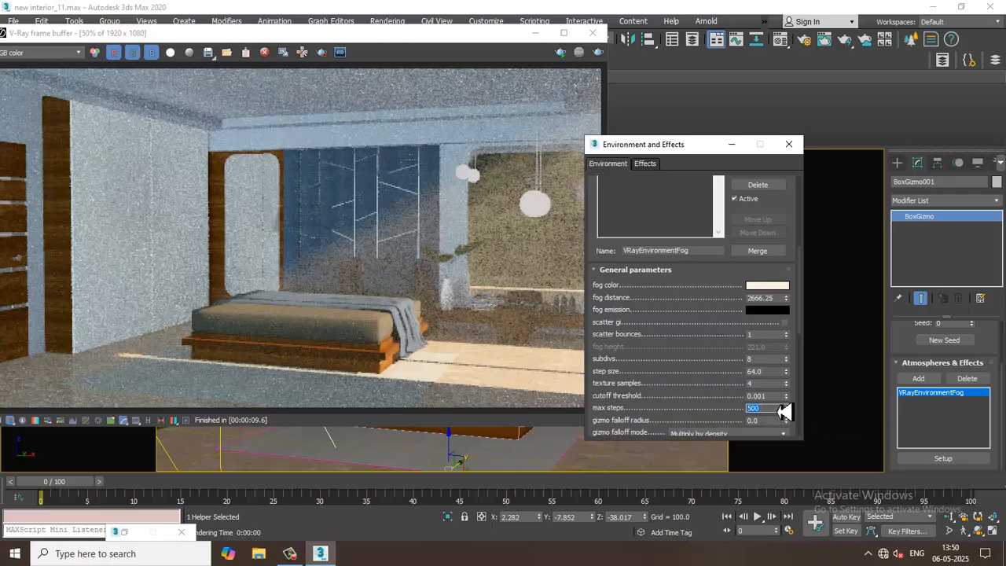
pyautogui.moveTo(780, 396); pyautogui.dragTo(733, 397)
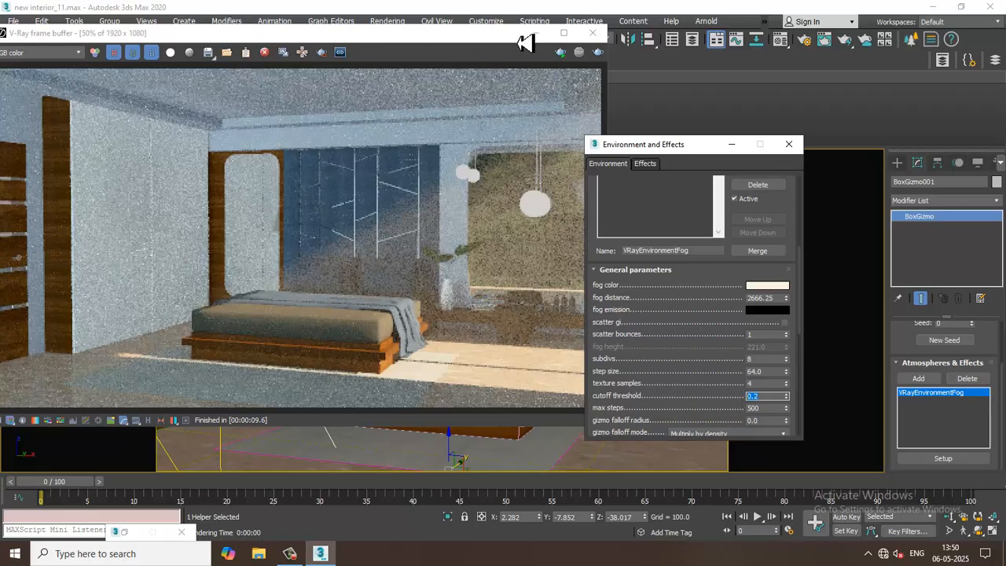
pyautogui.click(600, 54)
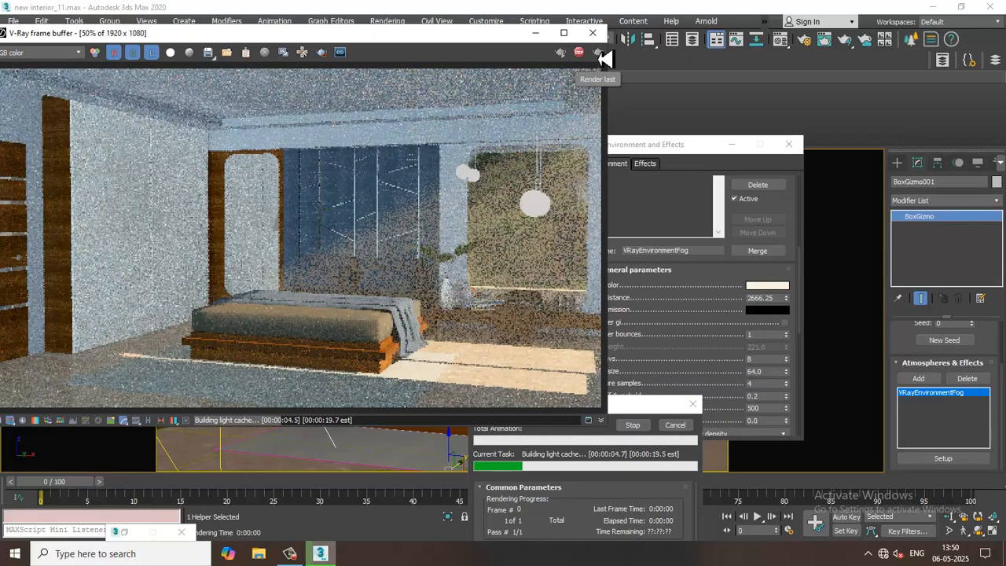
pyautogui.click(593, 32)
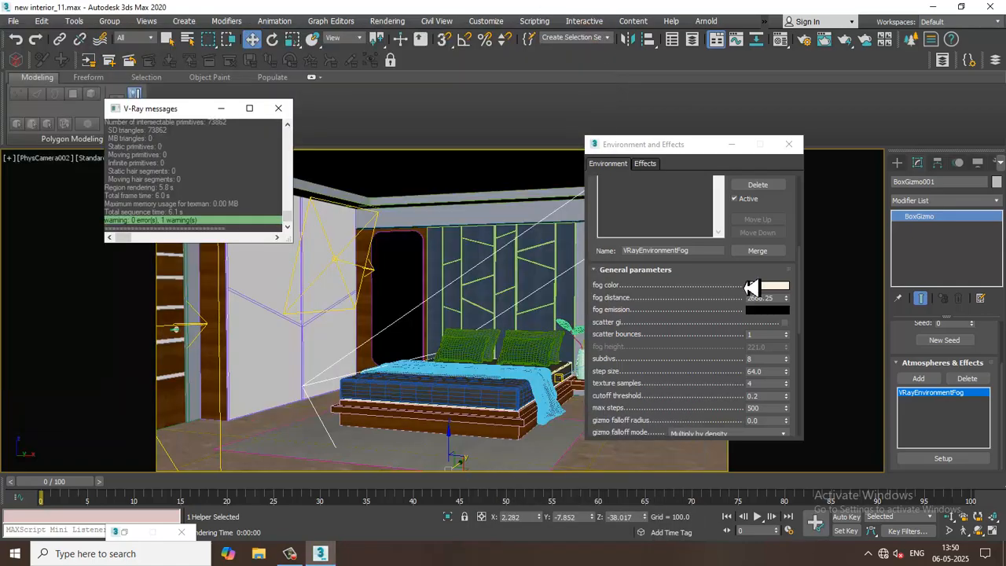
# - Increase the fog distance to 4452.638 and test-render the view, closing the frame buffer when done
pyautogui.moveTo(786, 299); pyautogui.dragTo(784, 263)
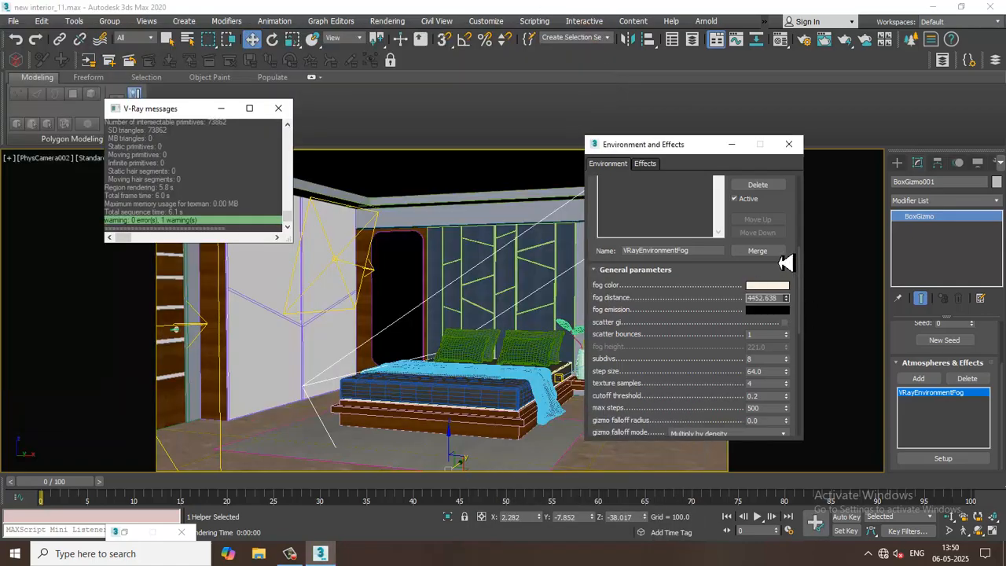
pyautogui.click(387, 20)
pyautogui.click(417, 39)
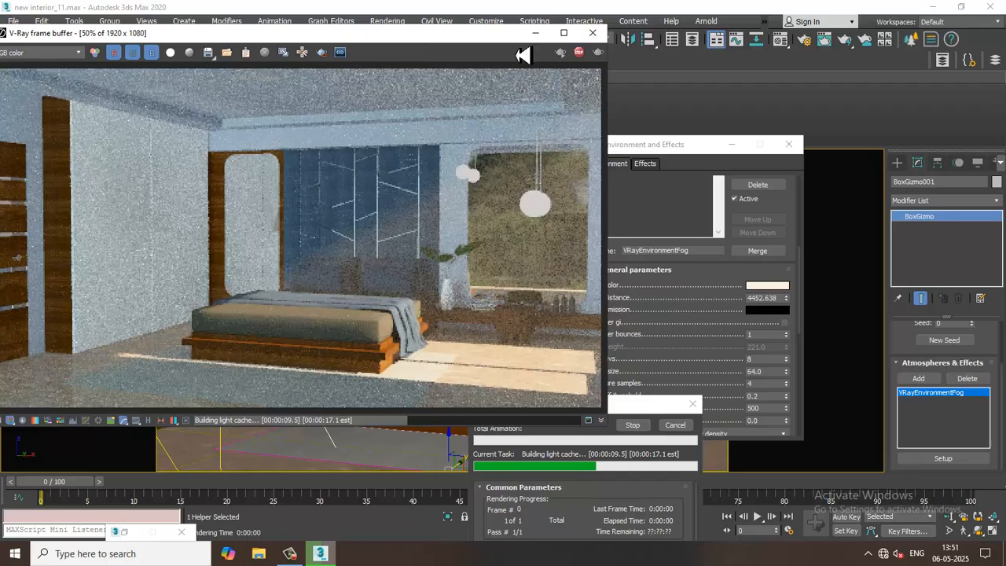
pyautogui.click(592, 32)
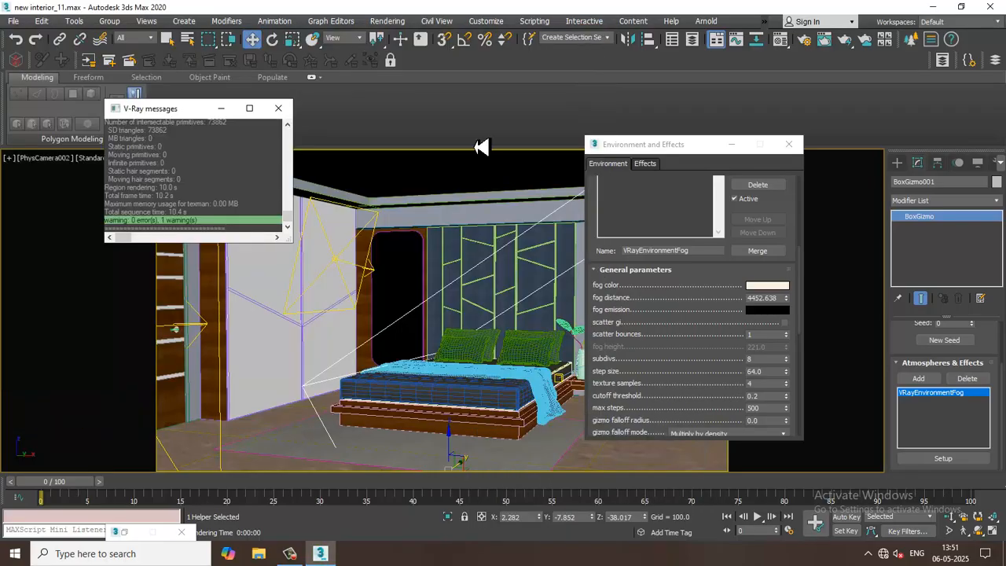
# - Select VRayLight002 beside the wall panels, raise its multiplier to 2.3 and test-render the view
pyautogui.click(349, 265)
pyautogui.click(987, 342)
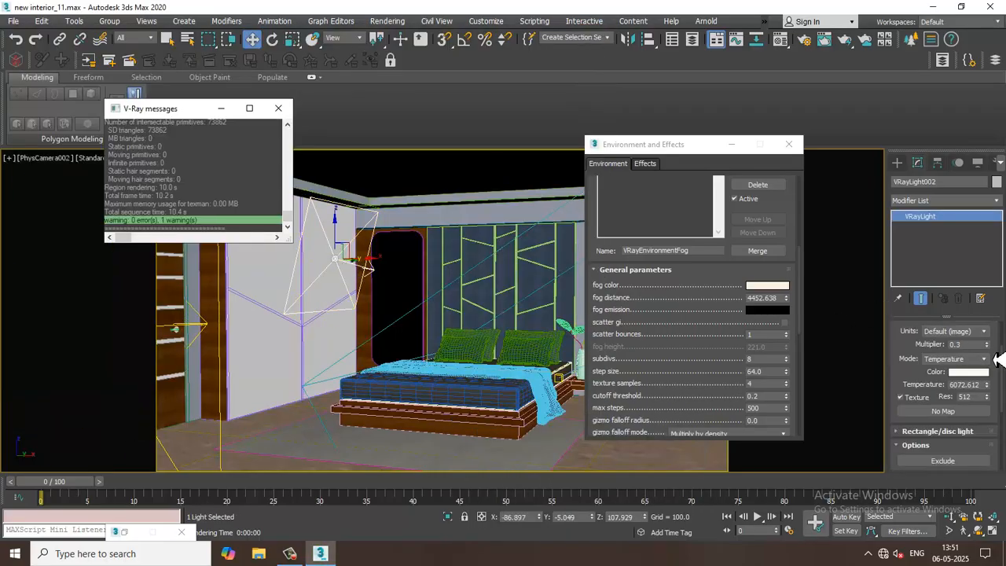
pyautogui.click(388, 21)
pyautogui.click(397, 39)
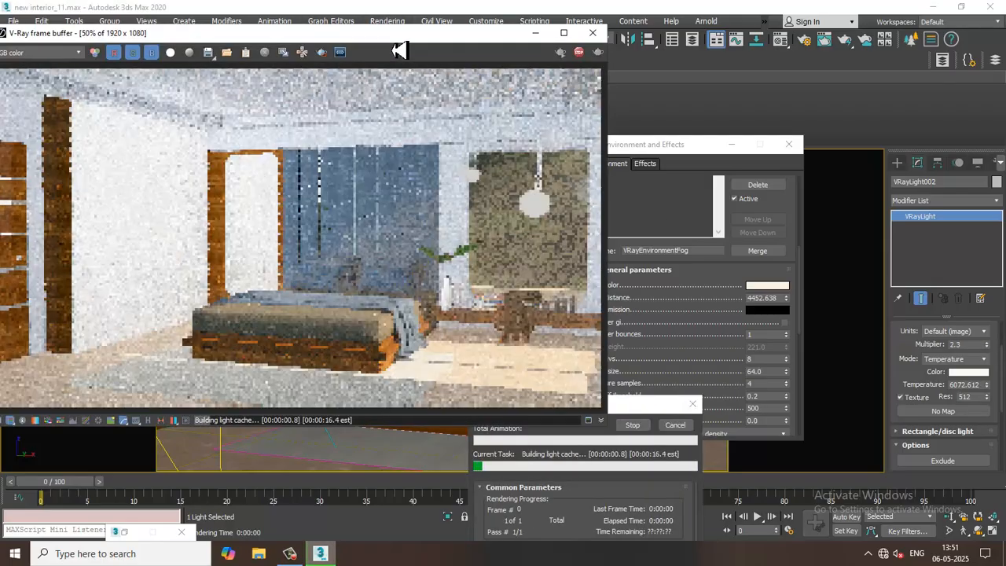
# - Lower the VRayLight002 multiplier to 1.0 and render the camera view again
pyautogui.doubleClick(956, 344)
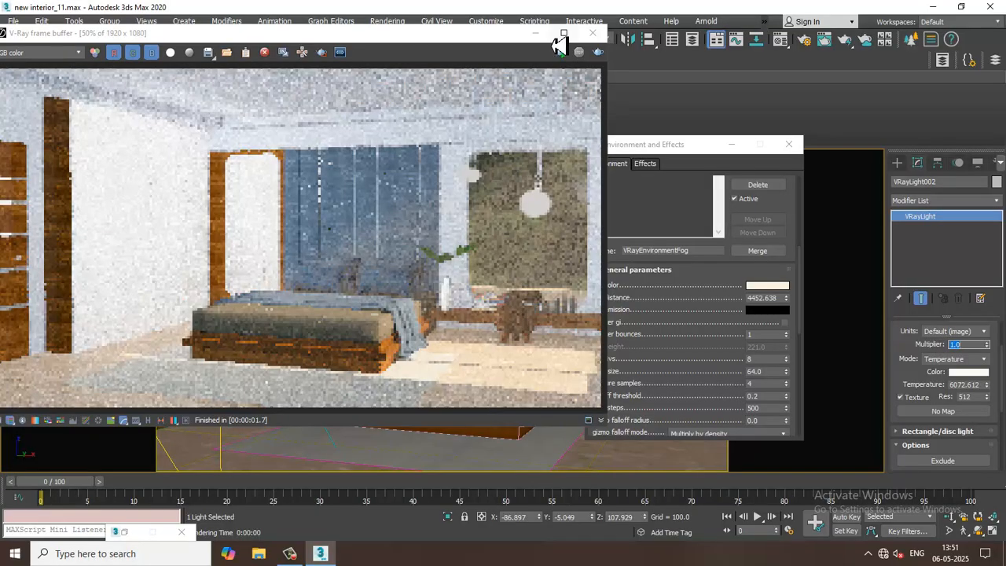
pyautogui.click(599, 52)
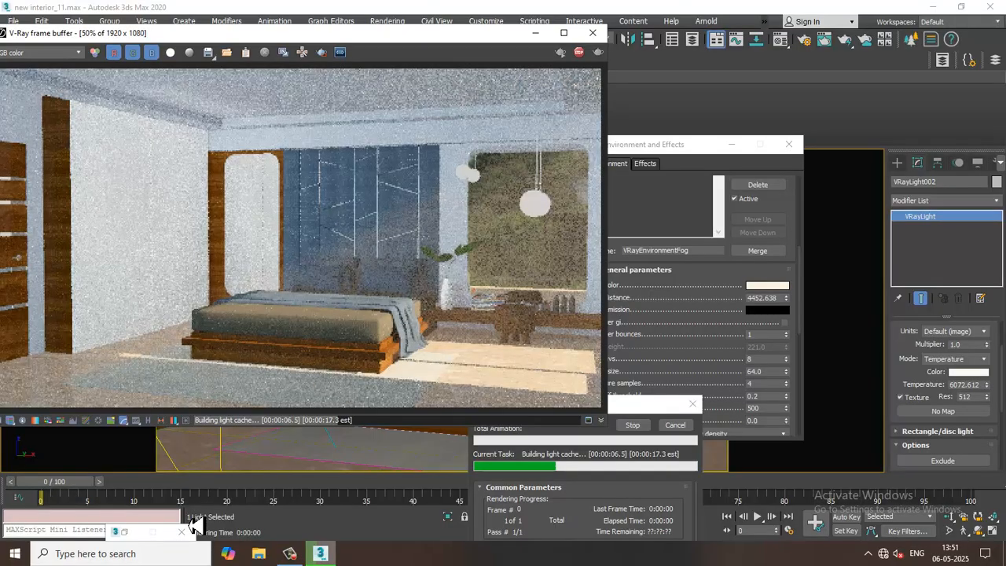
pyautogui.click(290, 554)
pyautogui.click(290, 554)
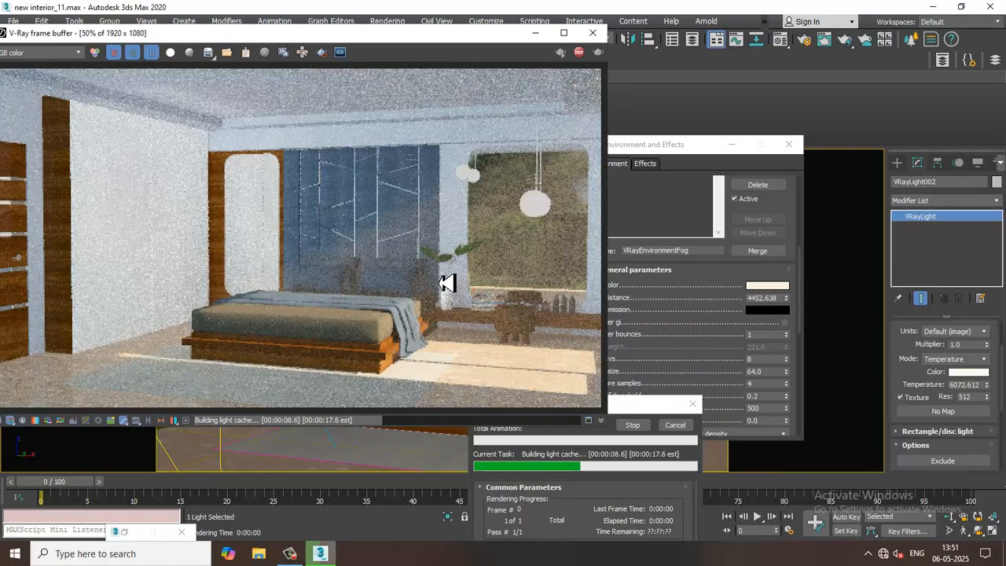